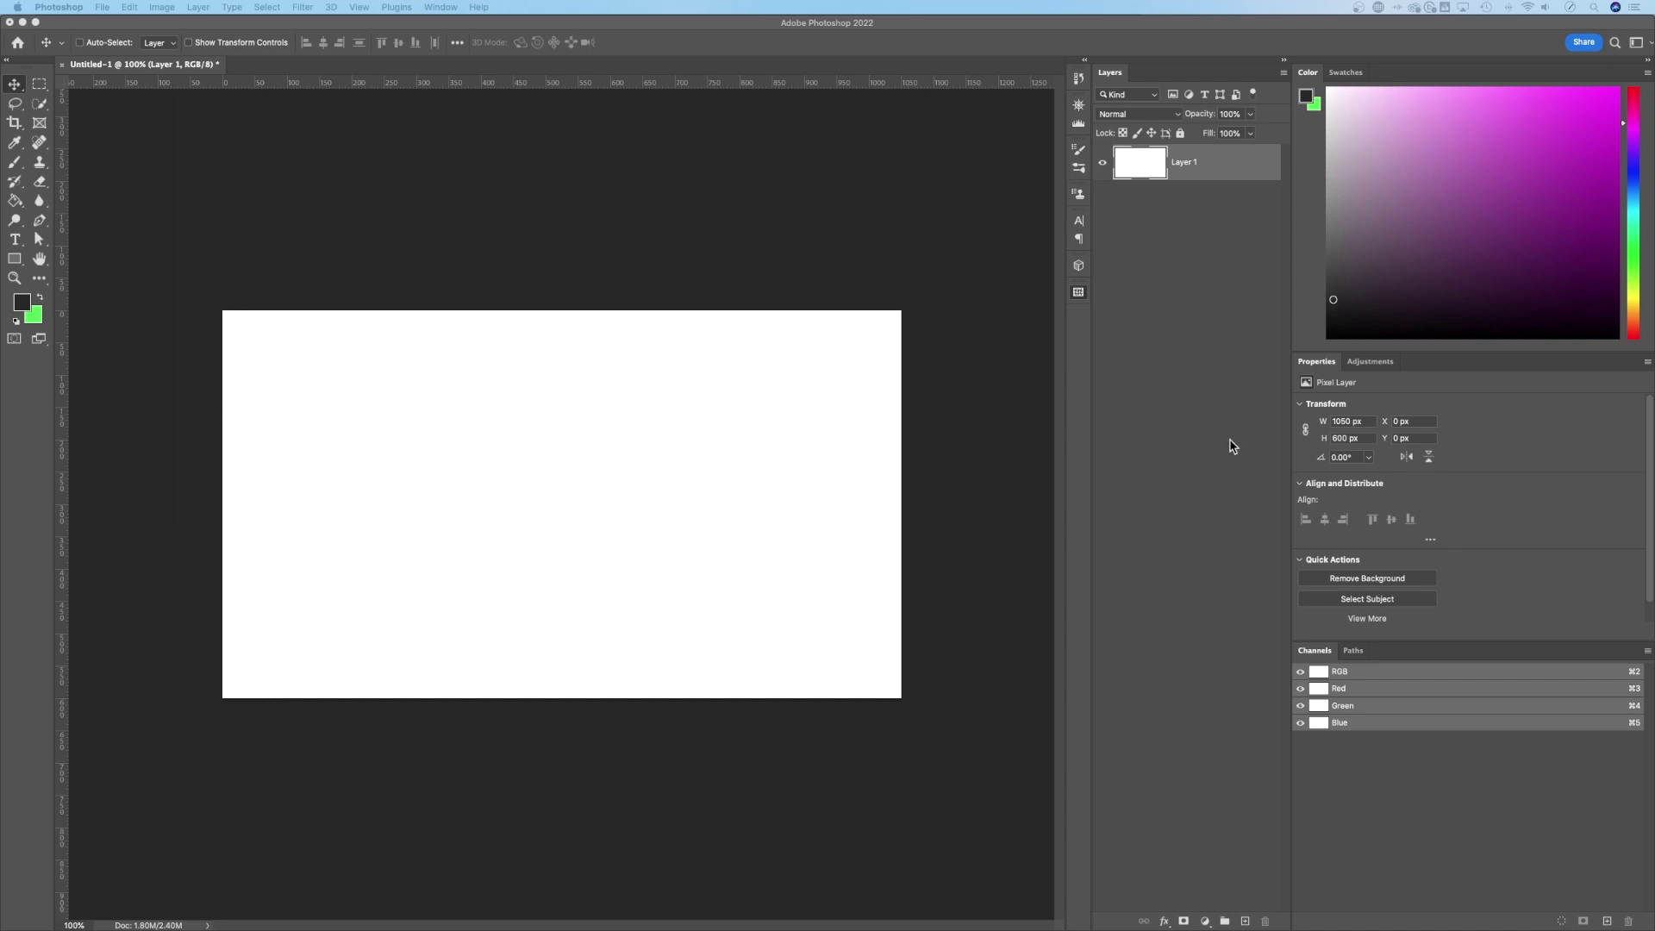
# Step: Open and close the Patterns panel, then start a new document from the File menu
pyautogui.click(1079, 293)
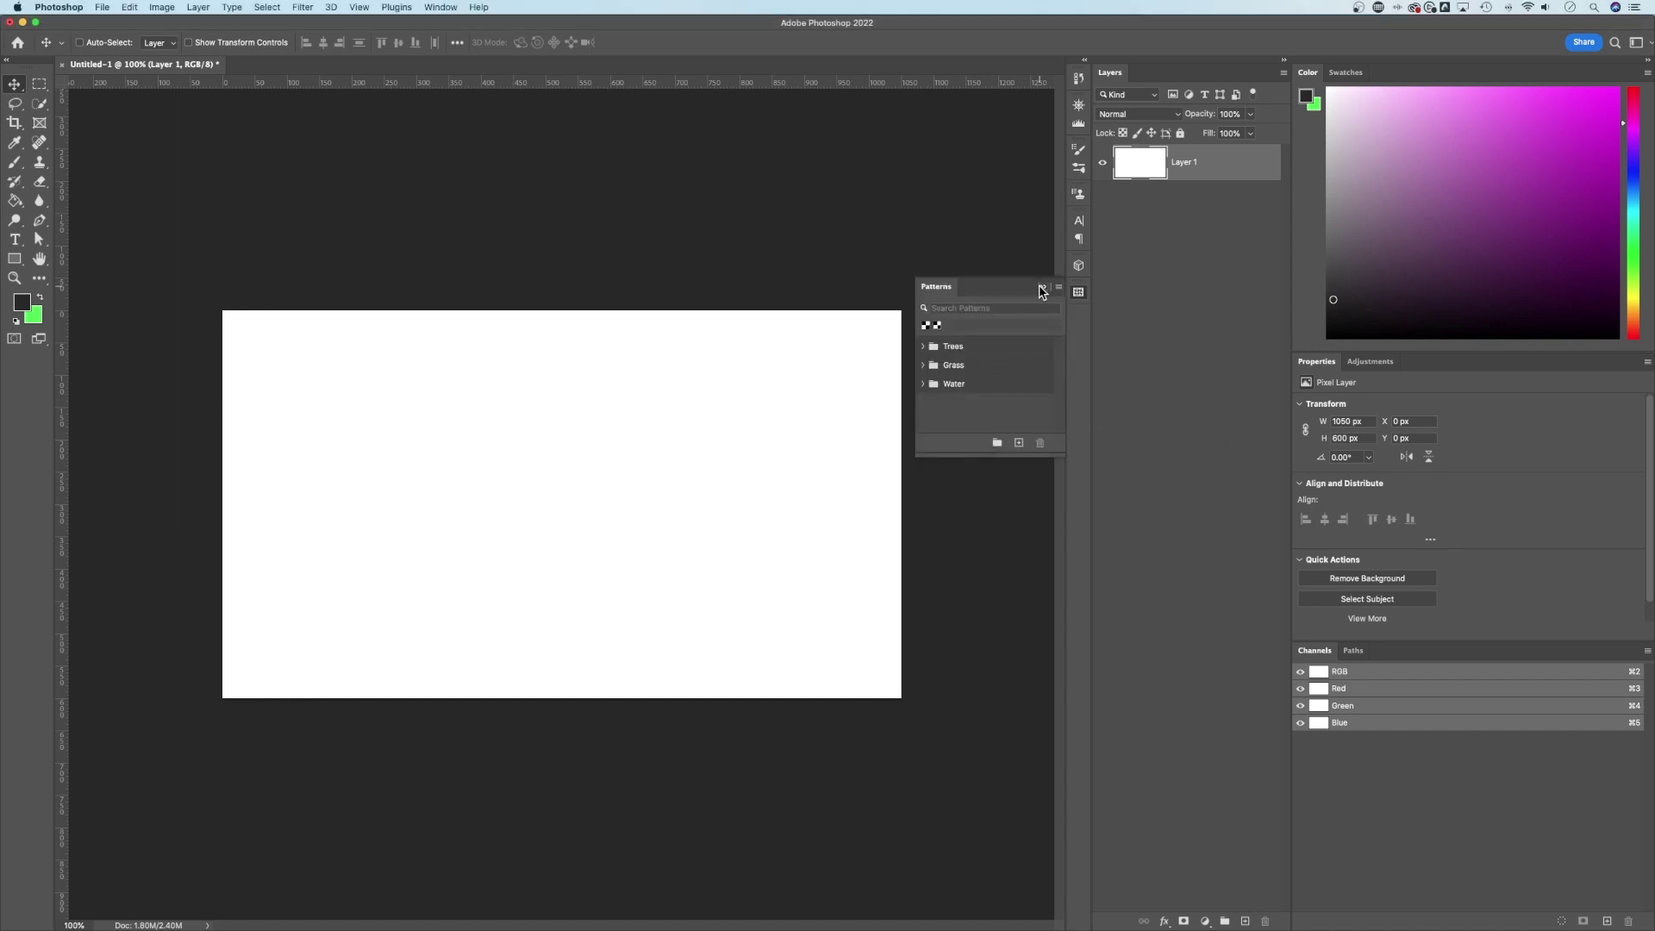
pyautogui.click(1078, 292)
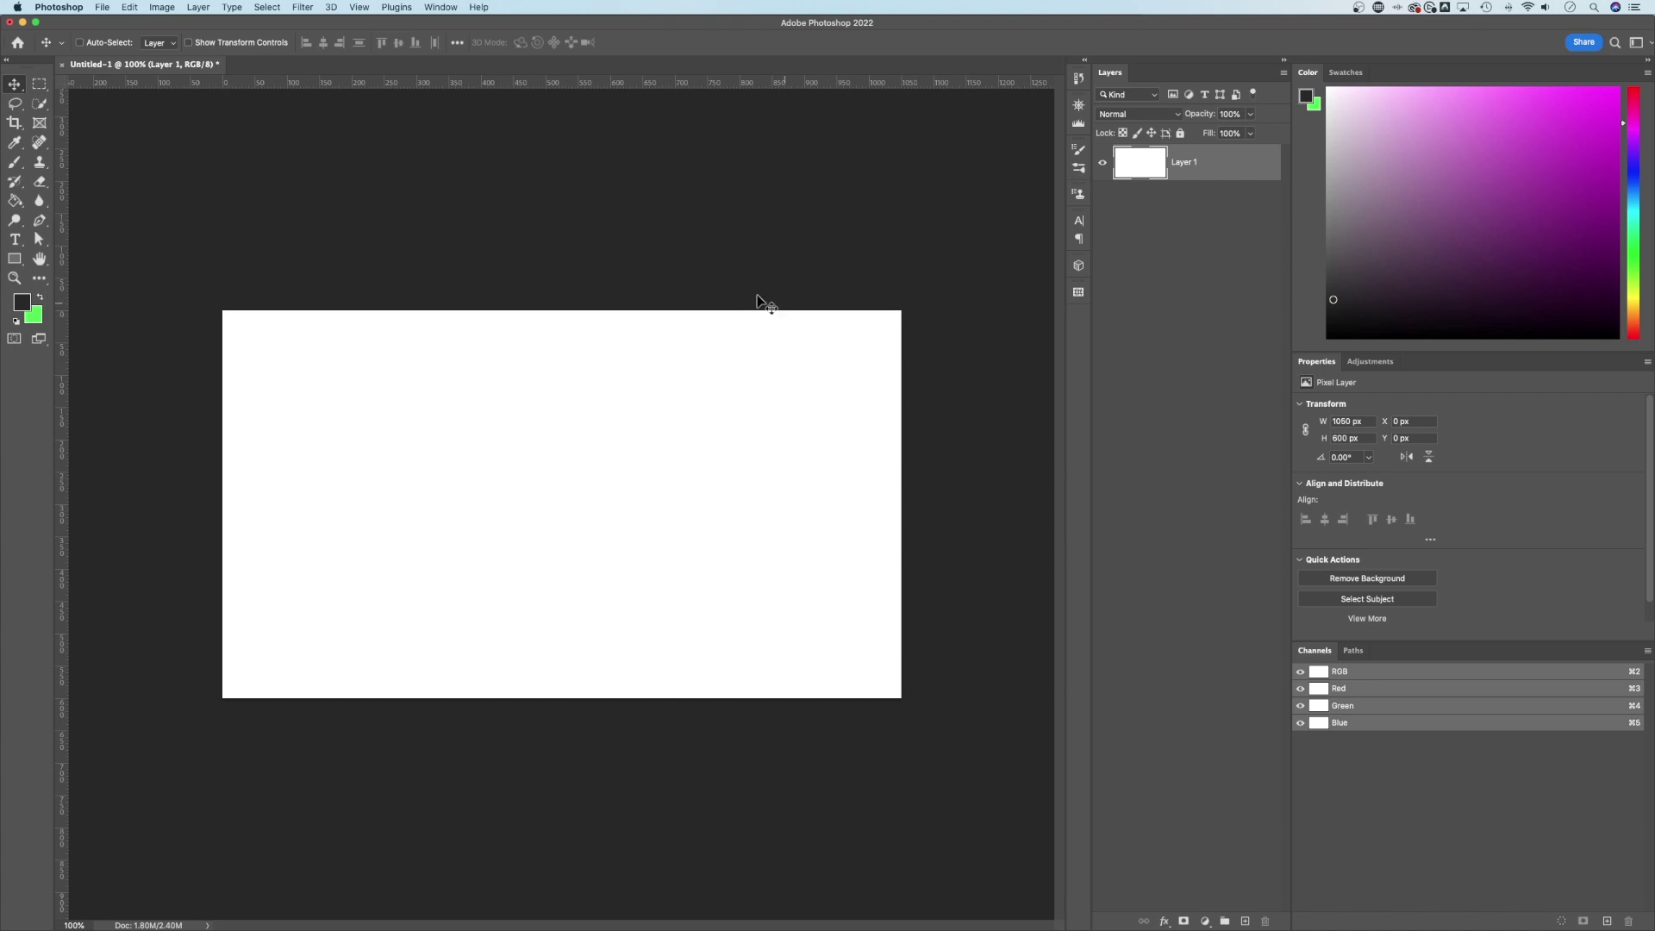
pyautogui.click(101, 6)
# Step: Create a new document 1000 pixels wide by 1000 pixels high
pyautogui.click(110, 23)
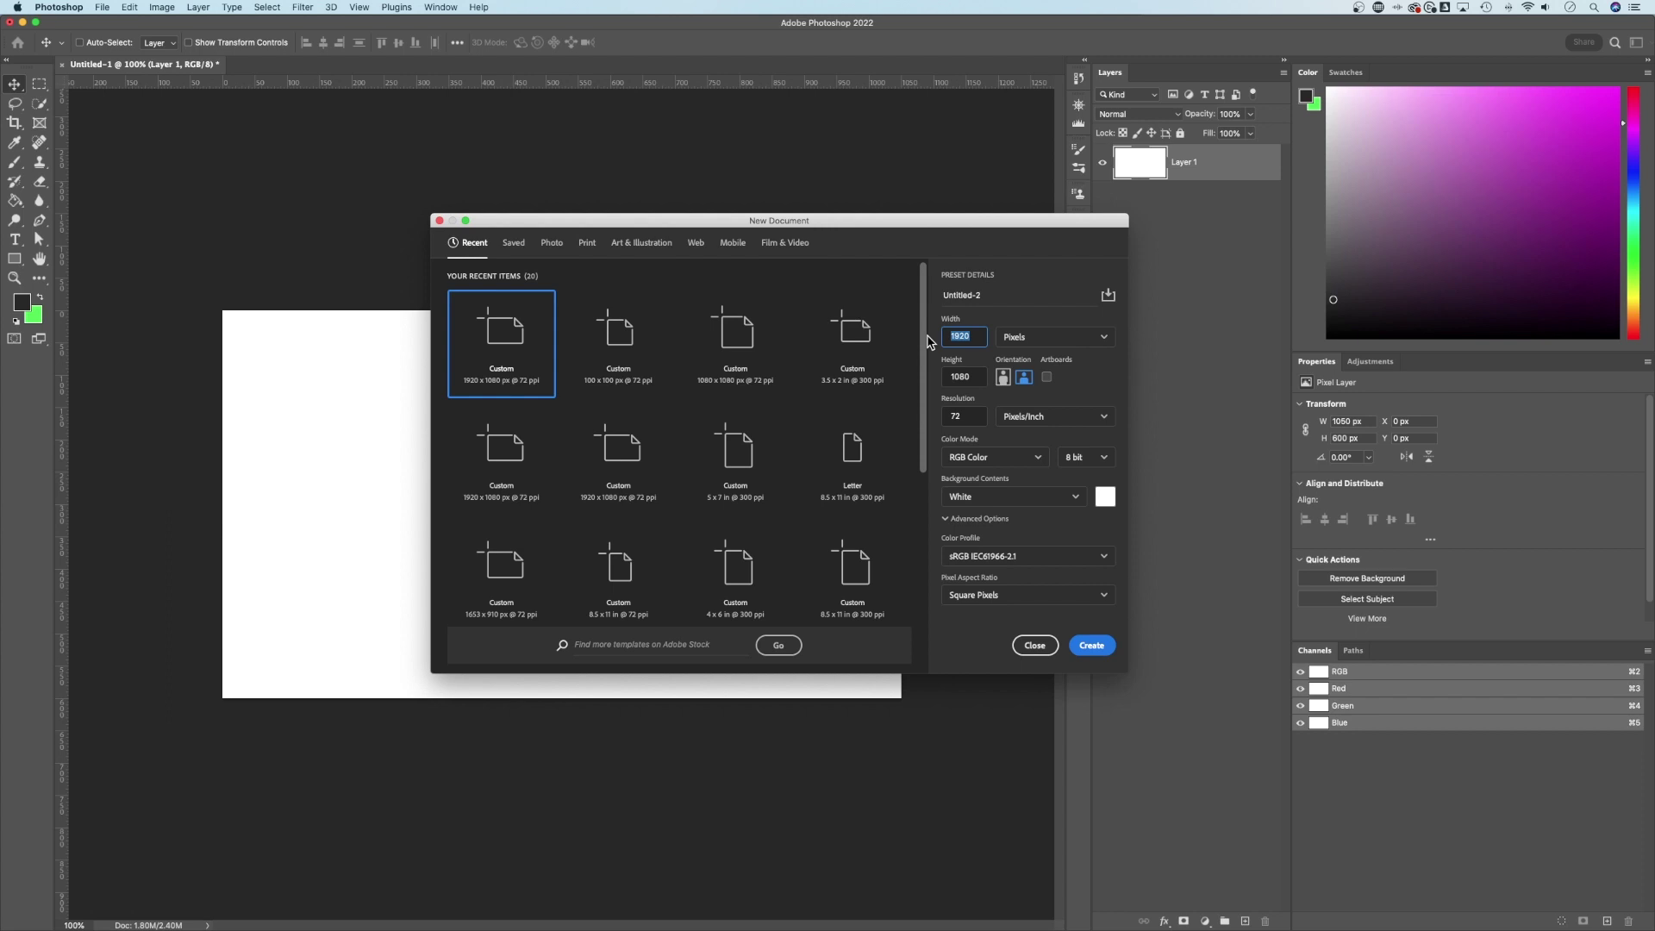
pyautogui.write('10')
pyautogui.press('Tab')
pyautogui.write('10')
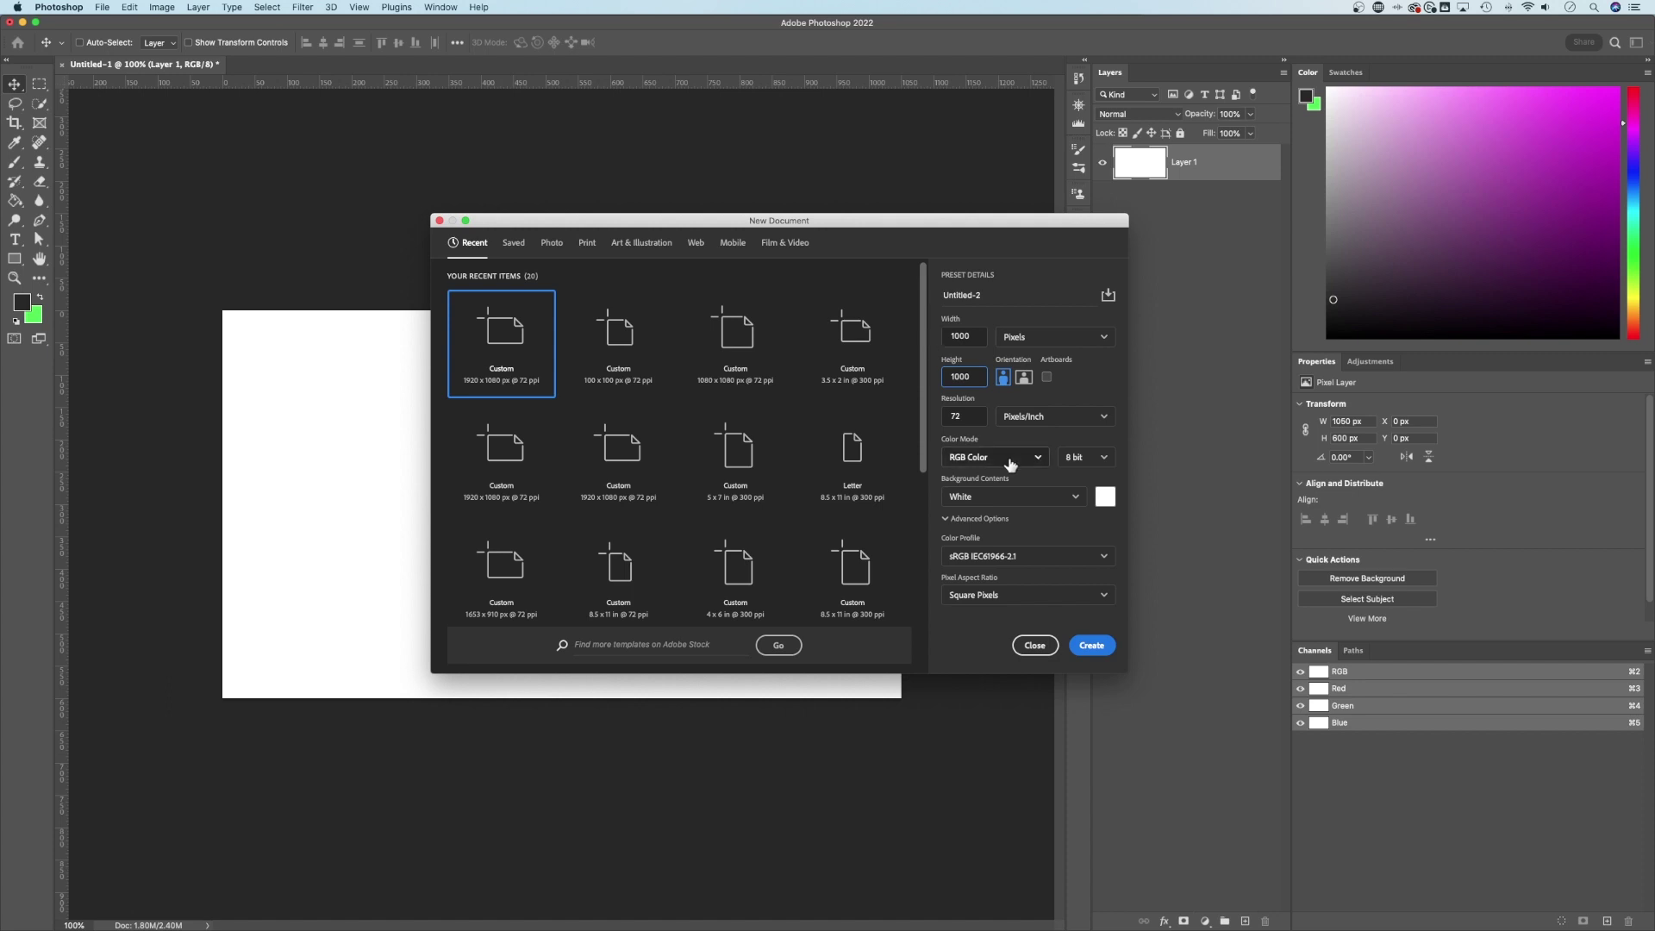
pyautogui.click(1093, 646)
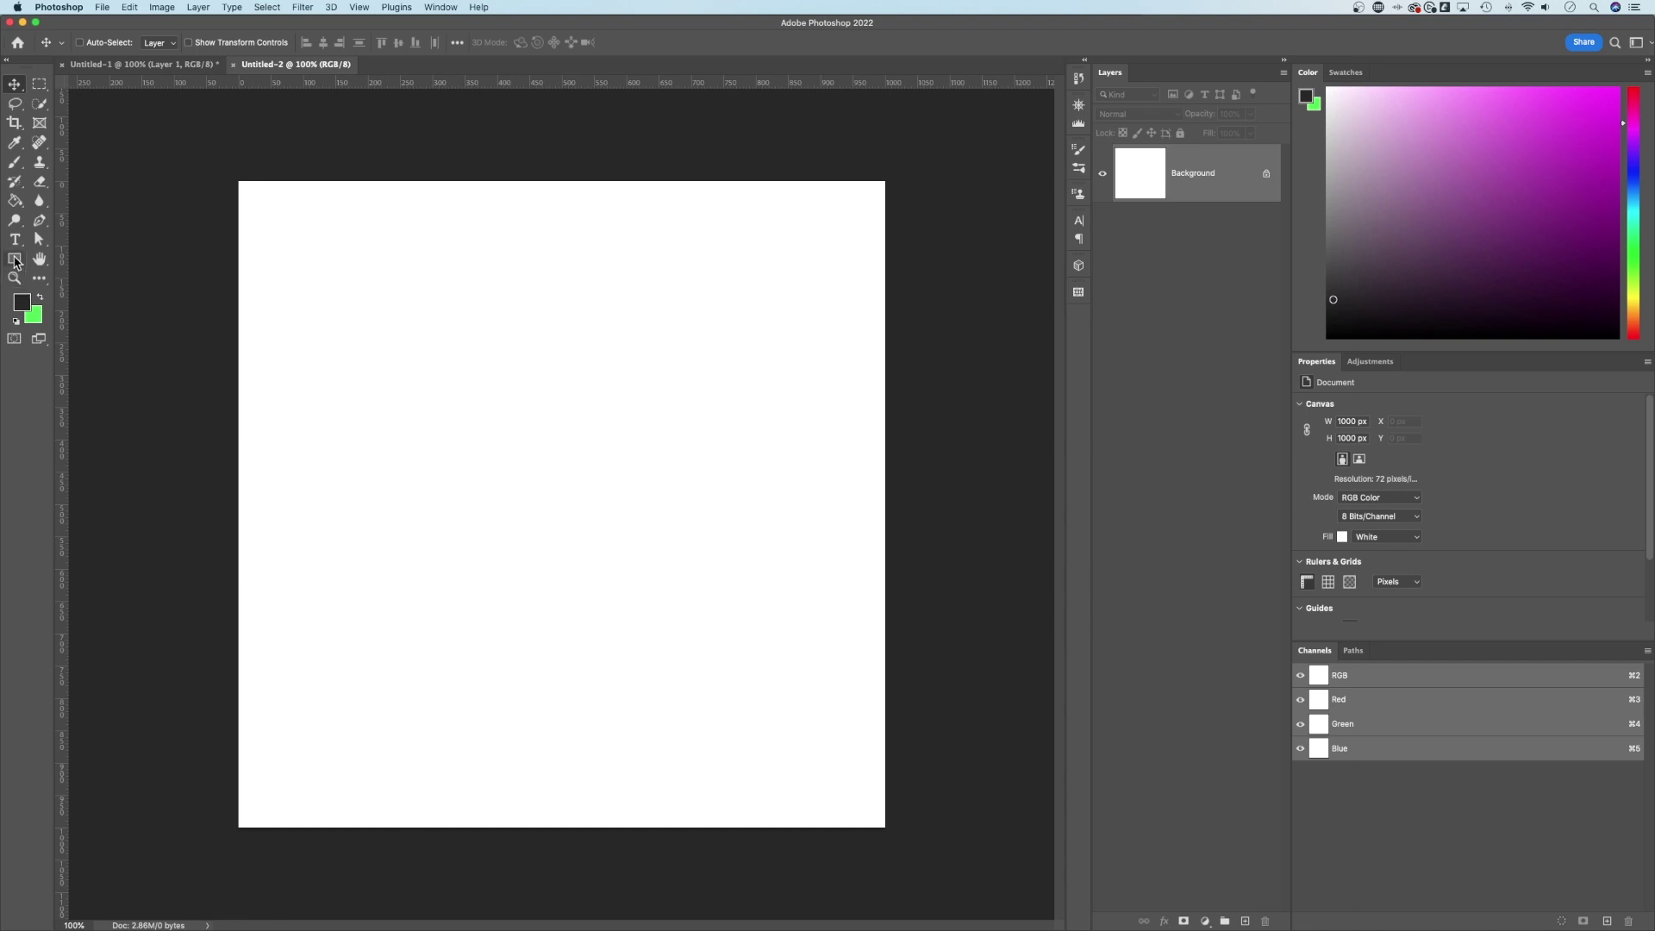
# Step: Choose the Rectangle tool and set its fill colour to black
pyautogui.moveTo(14, 262); pyautogui.dragTo(38, 259)
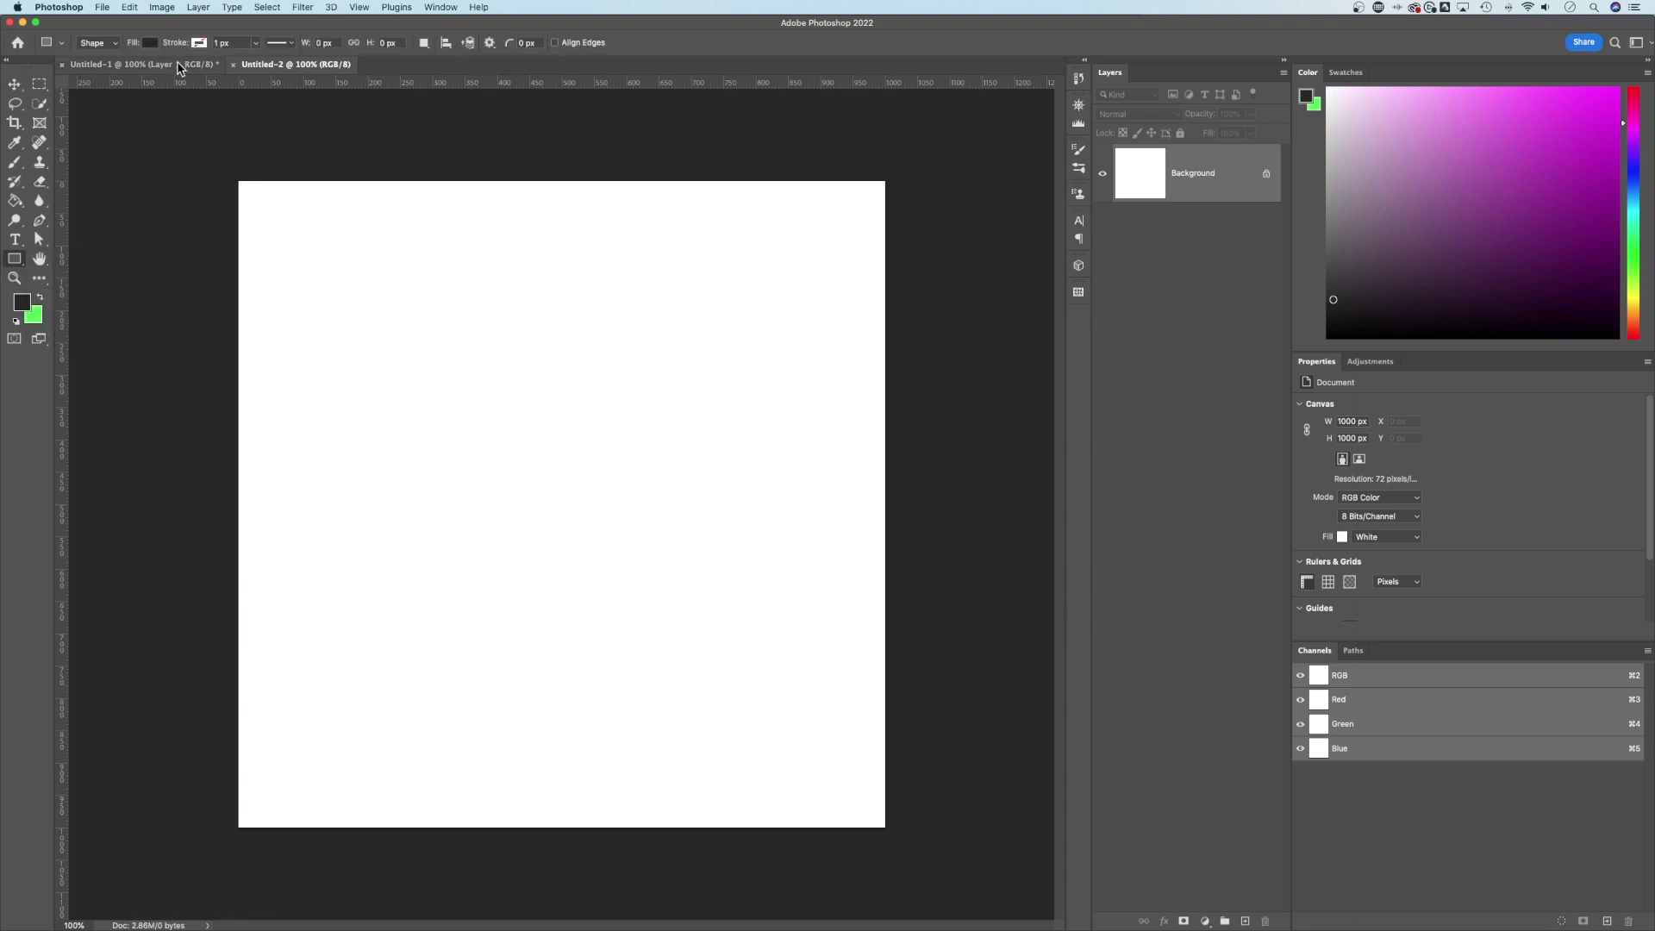
pyautogui.click(199, 42)
pyautogui.click(158, 24)
pyautogui.click(150, 42)
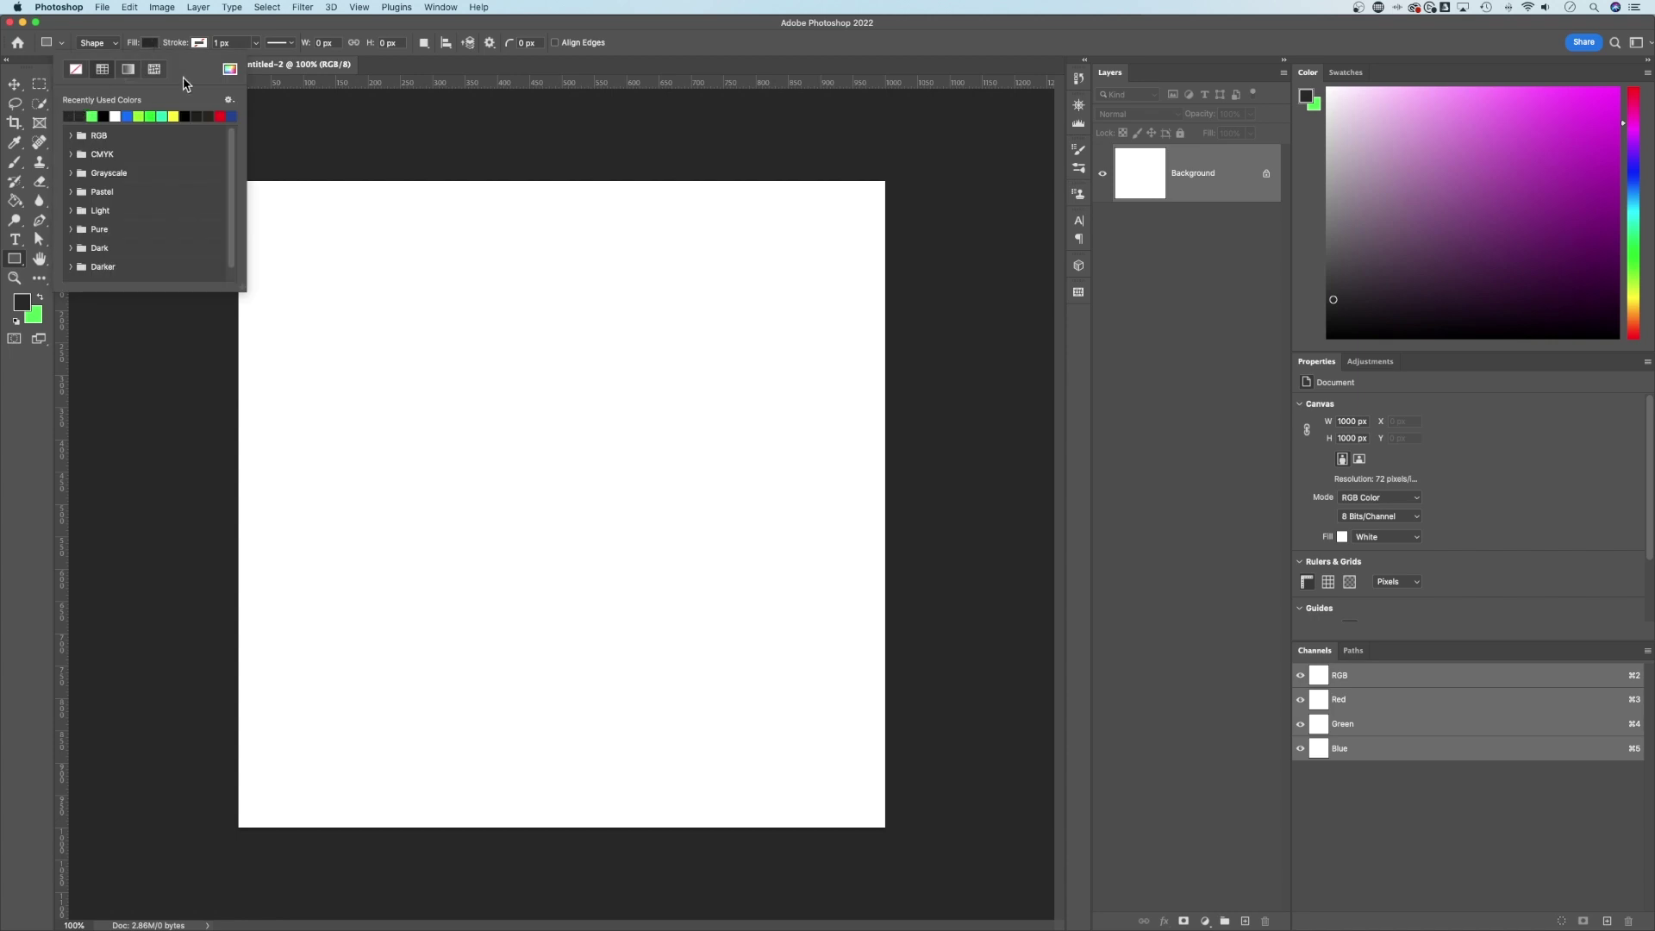
pyautogui.click(229, 69)
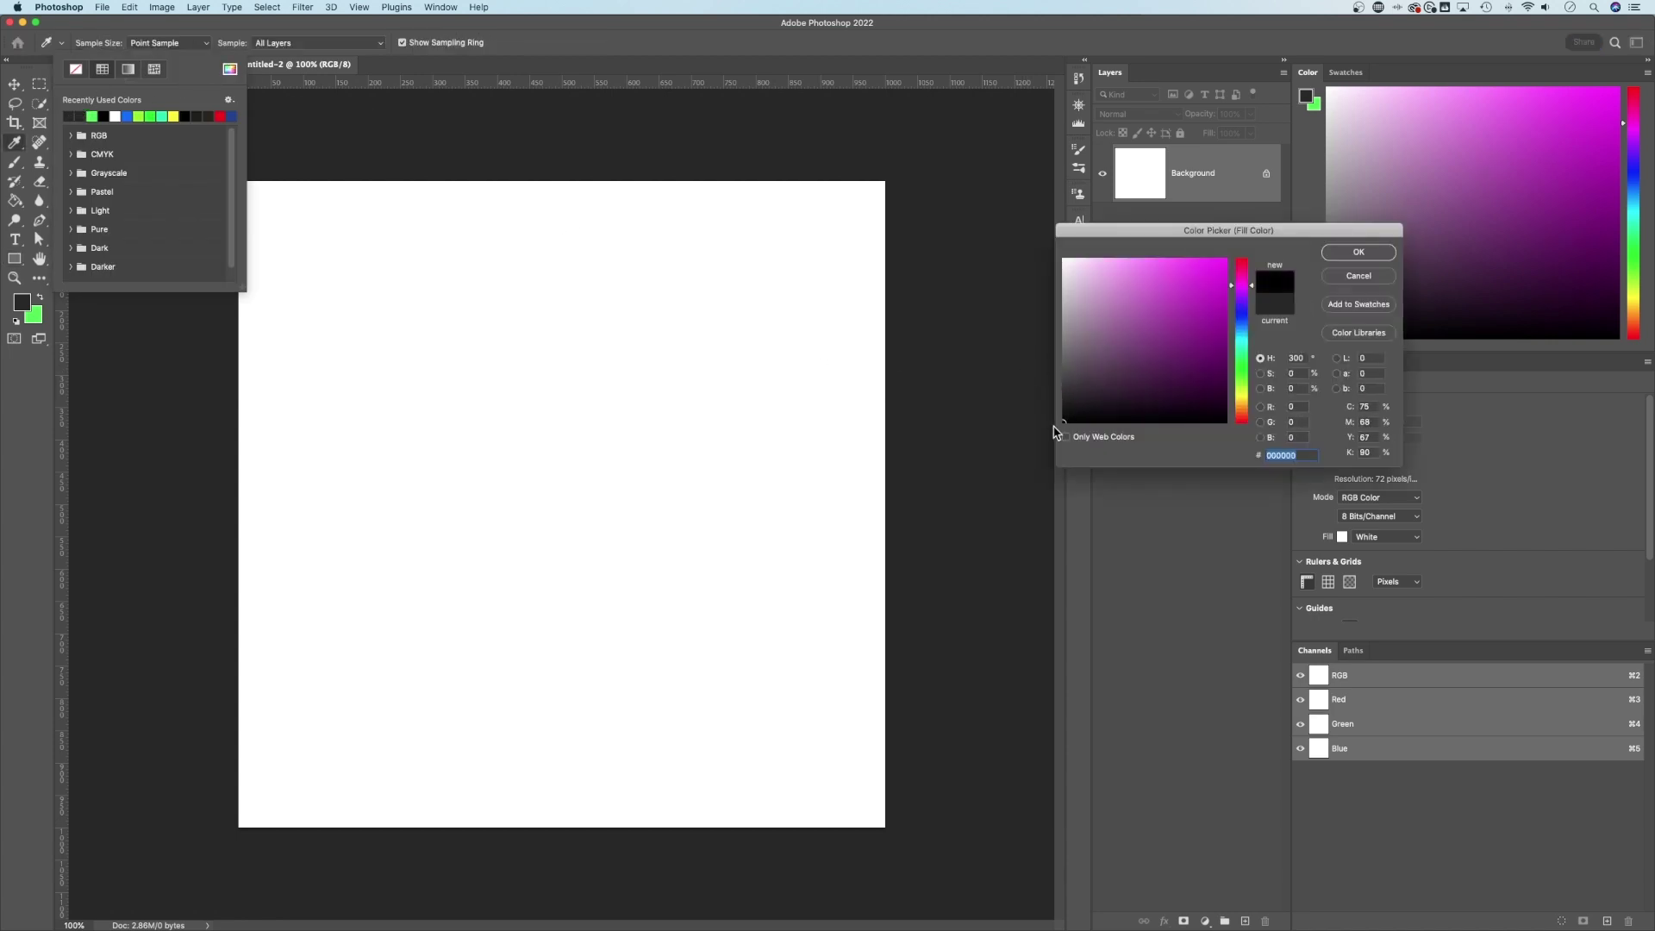
pyautogui.click(1358, 252)
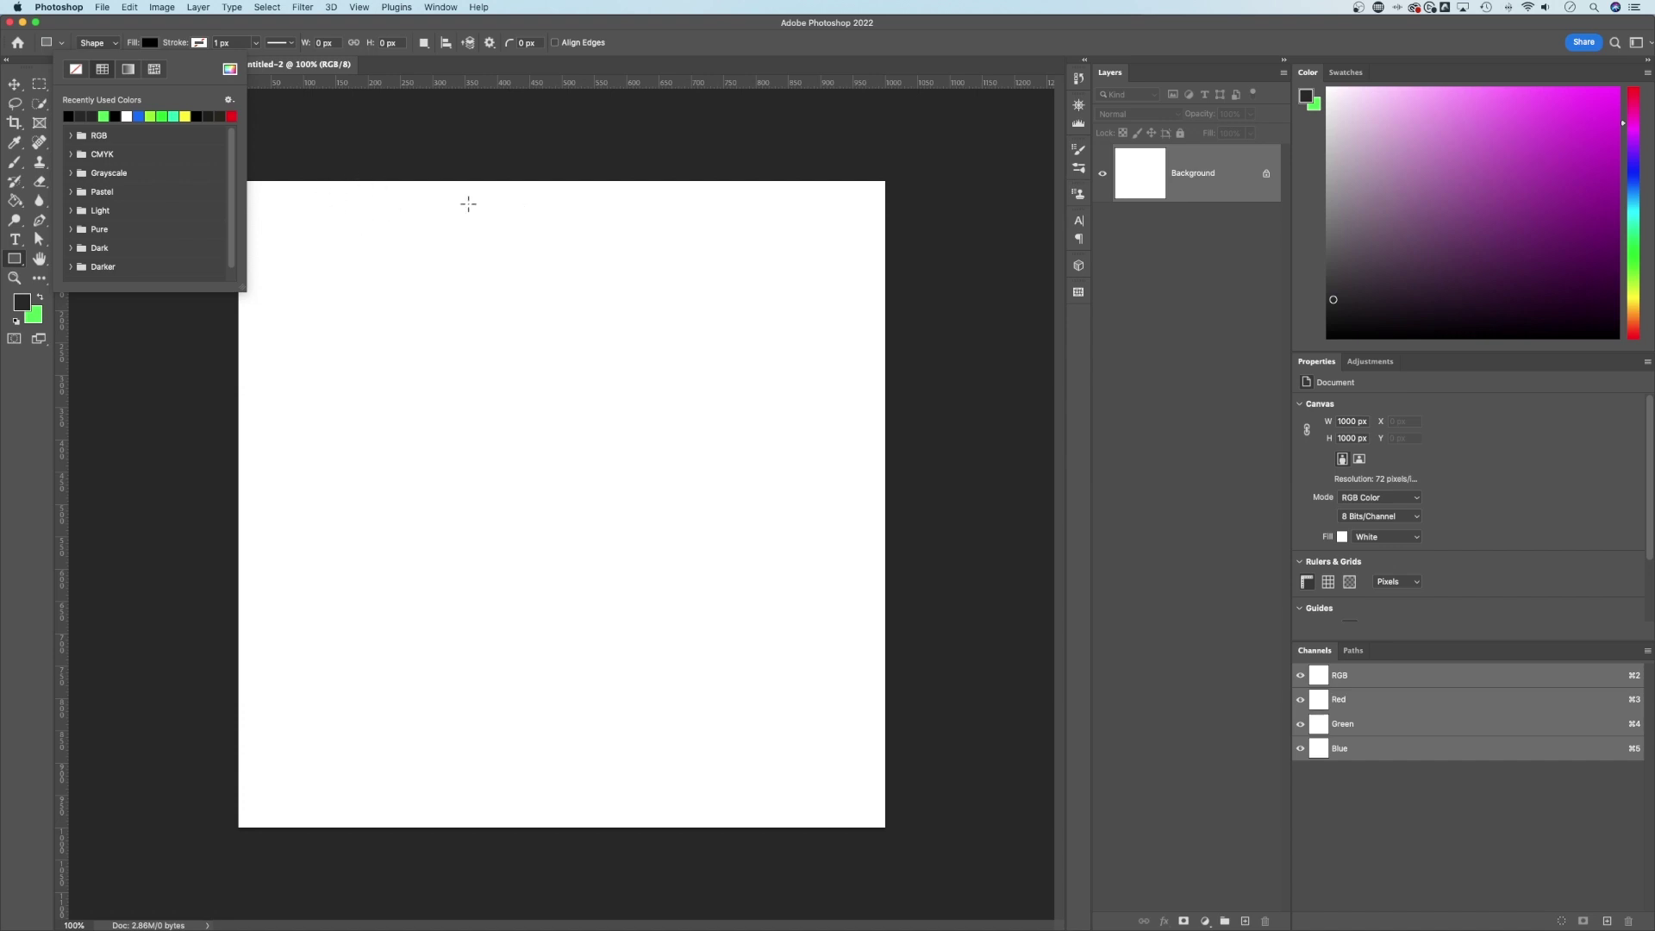
pyautogui.click(445, 208)
# Step: Create a 500 × 500 px rectangle on the canvas
pyautogui.click(446, 208)
pyautogui.write('5')
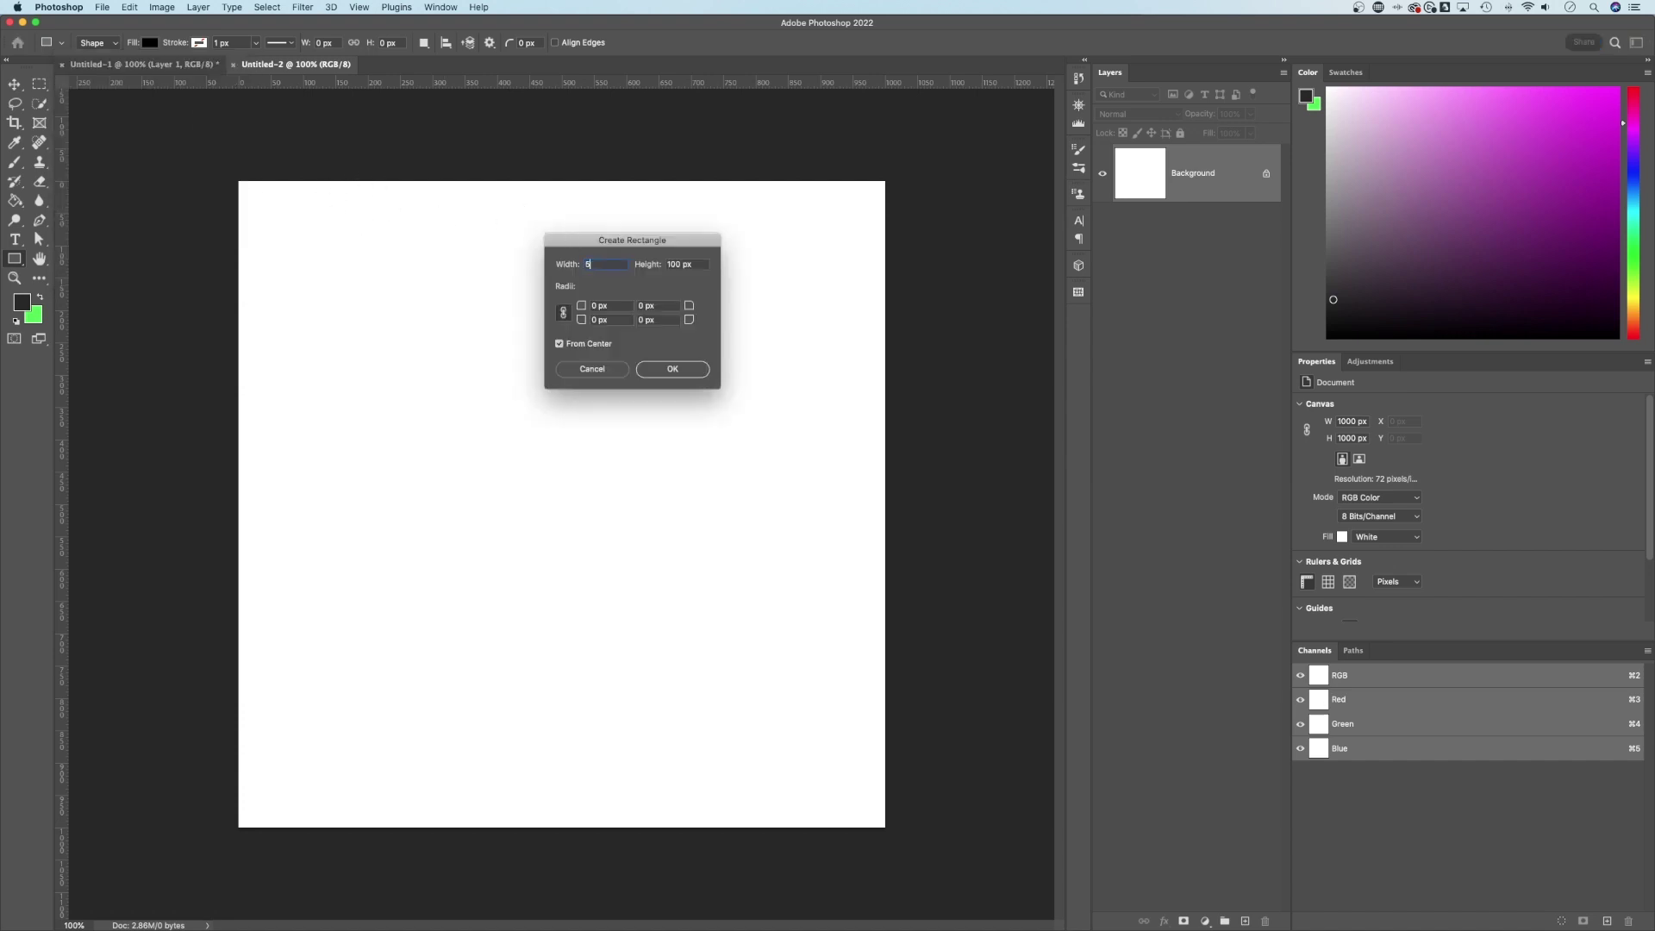
pyautogui.write('00')
pyautogui.press('Tab')
pyautogui.write('5')
pyautogui.click(597, 262)
pyautogui.click(684, 367)
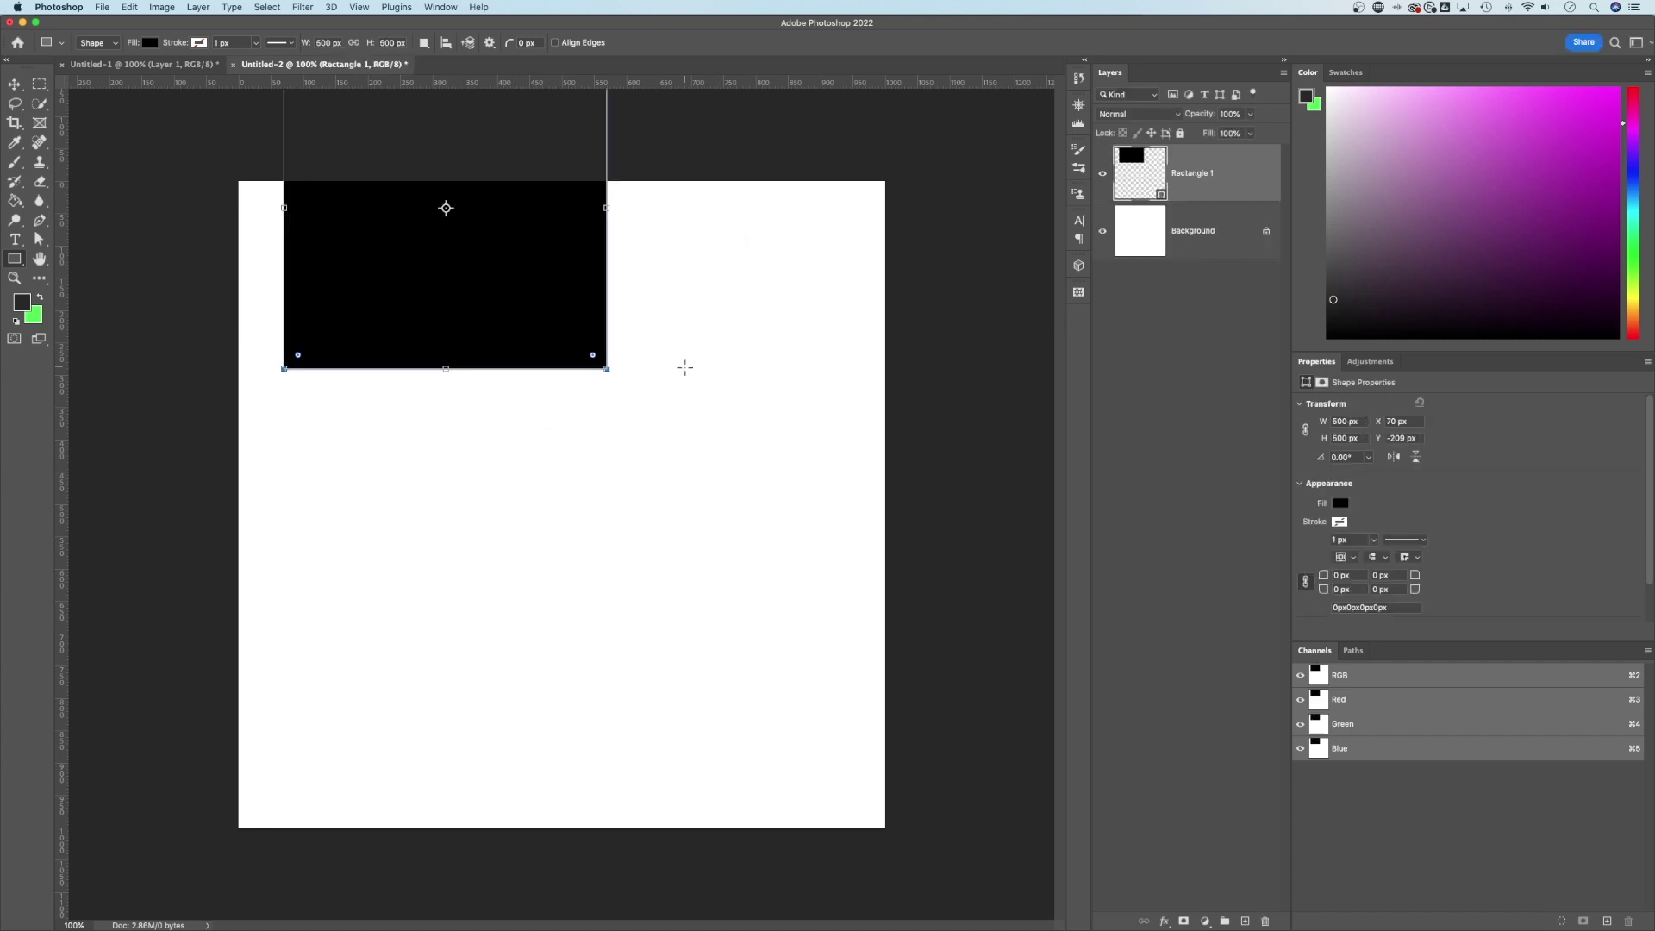
# Step: Move the black square to the top-left corner and Alt-drag a copy to the bottom-right quarter
pyautogui.press('v')
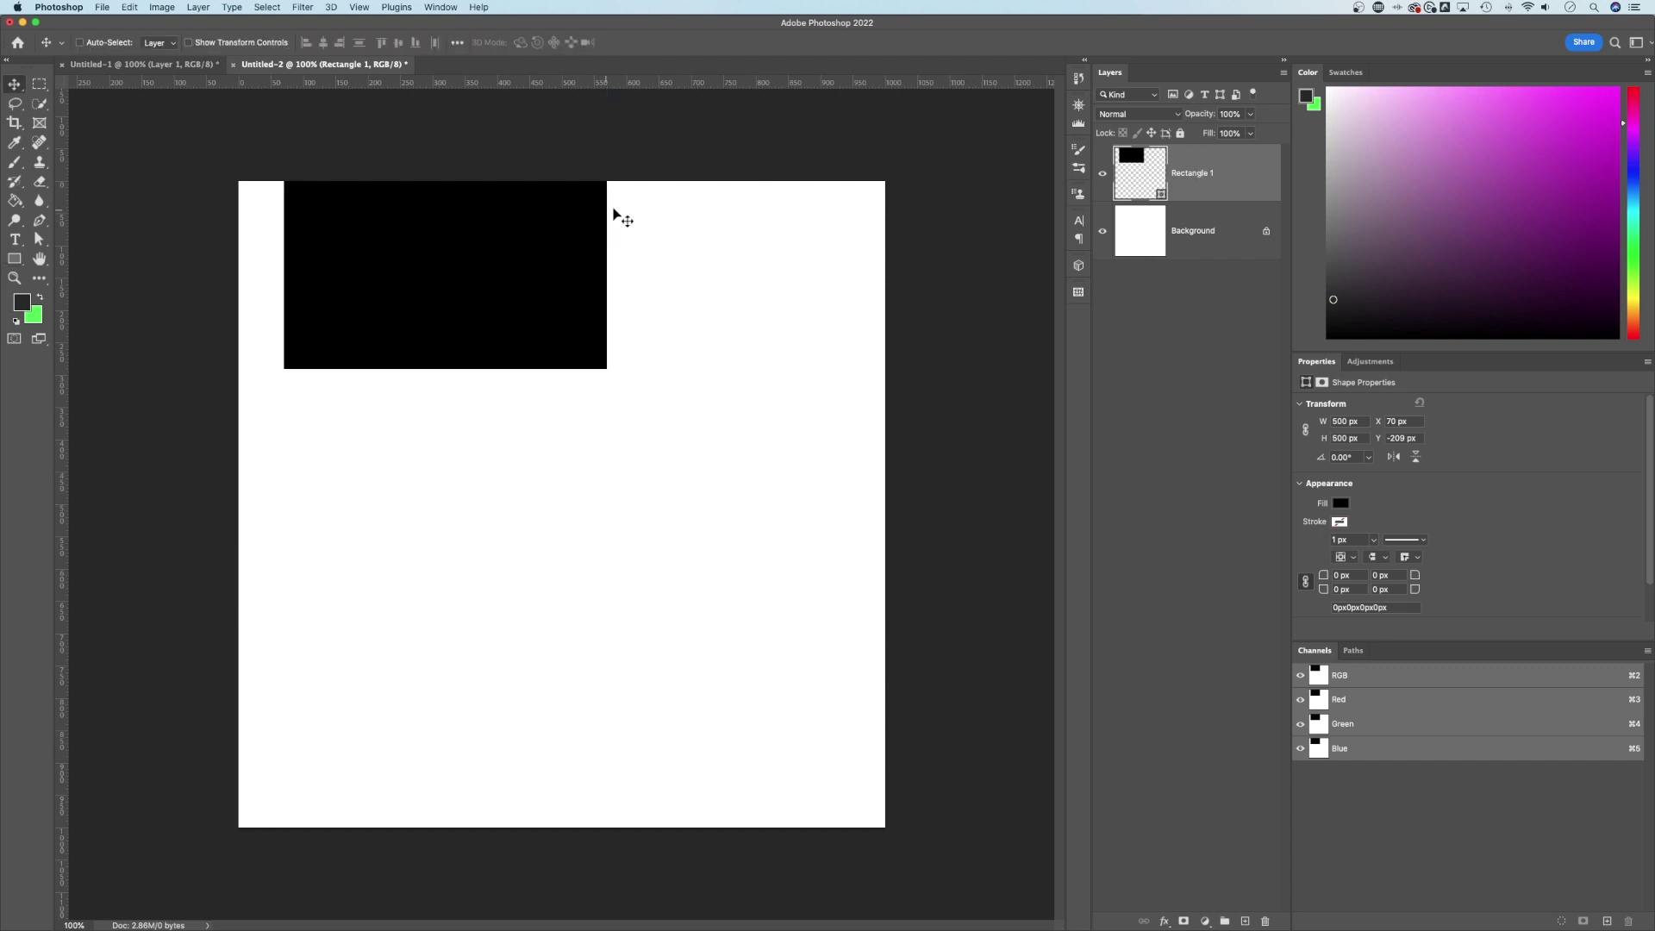
pyautogui.moveTo(572, 233); pyautogui.dragTo(519, 353)
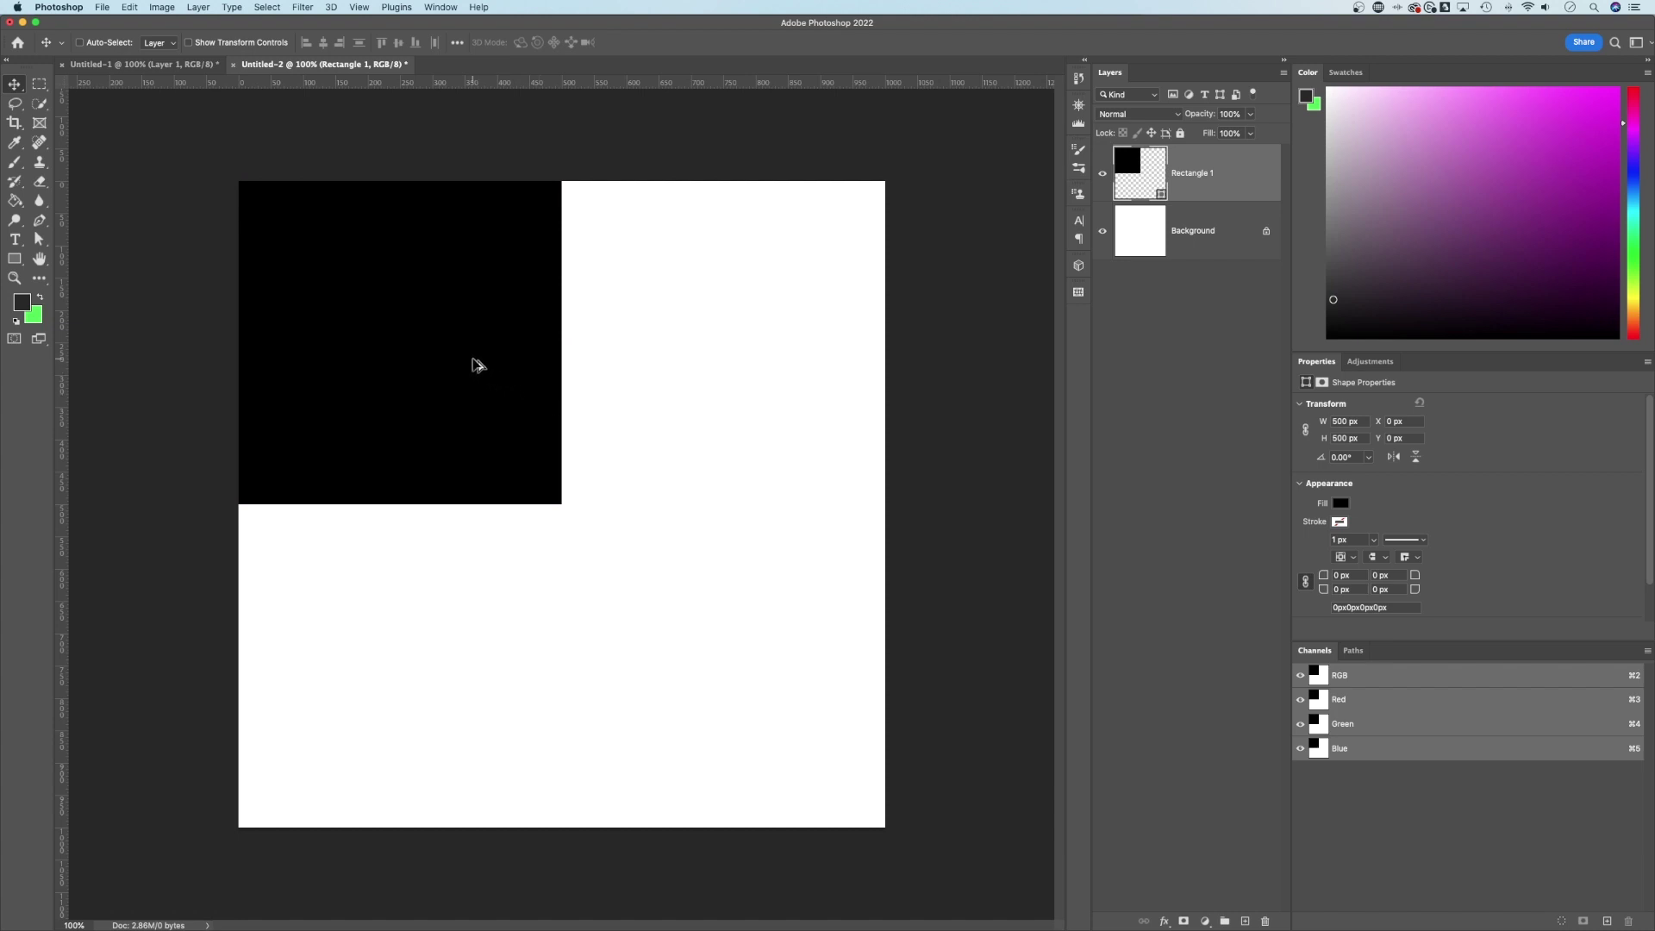
pyautogui.moveTo(377, 307); pyautogui.dragTo(694, 629)
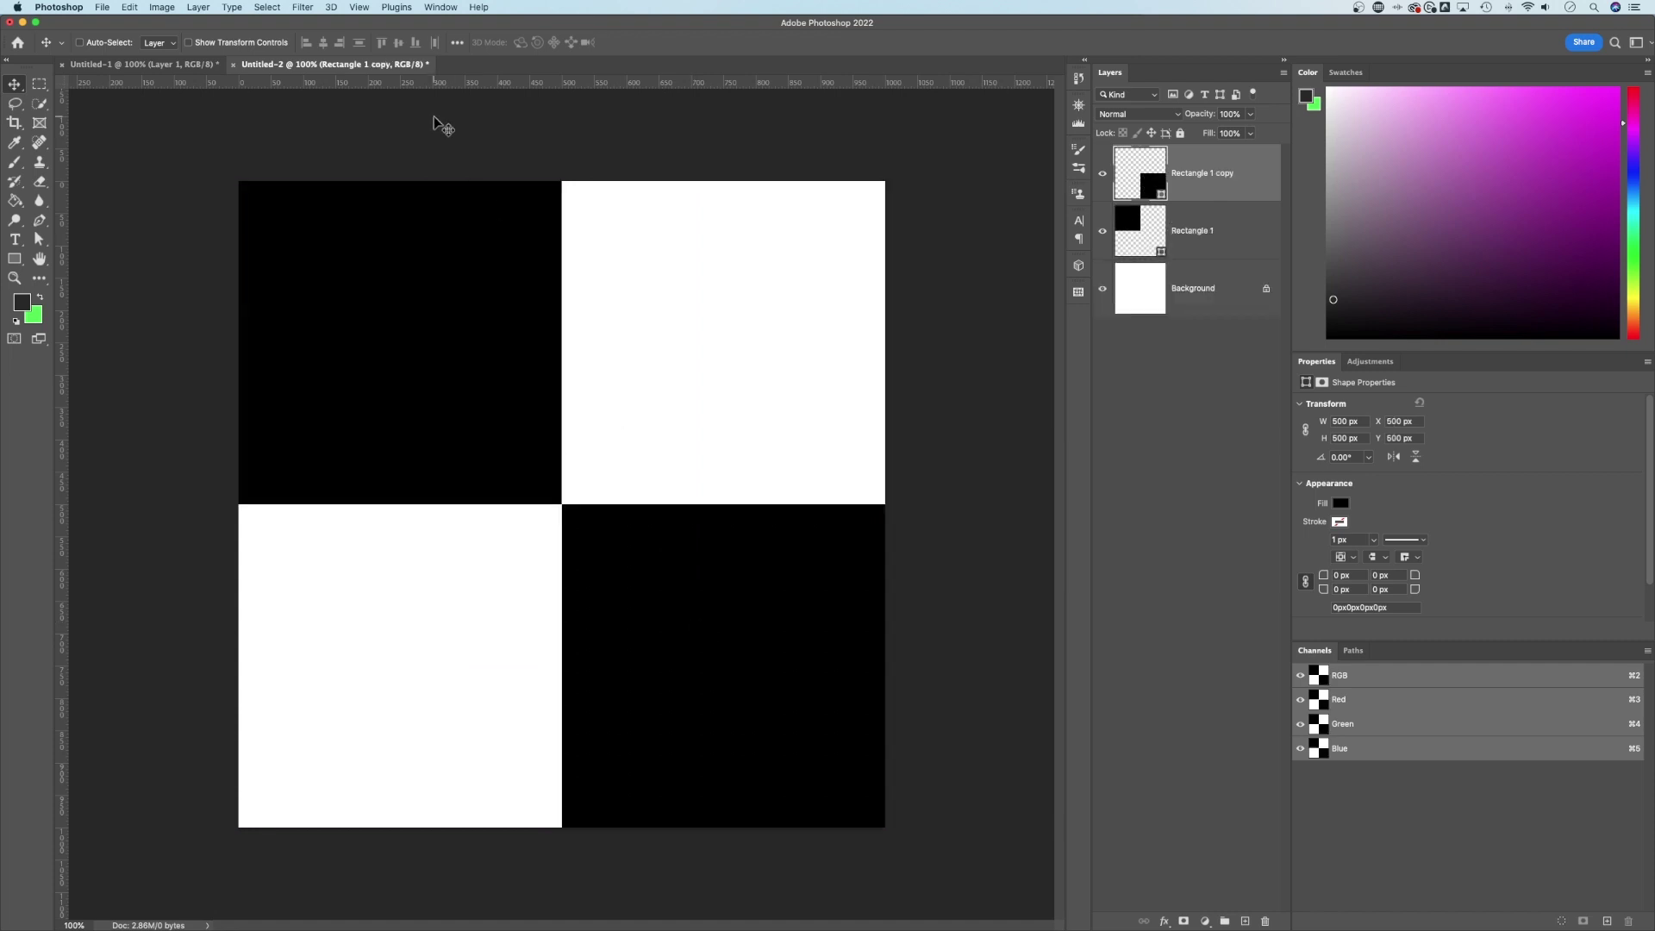
pyautogui.click(360, 8)
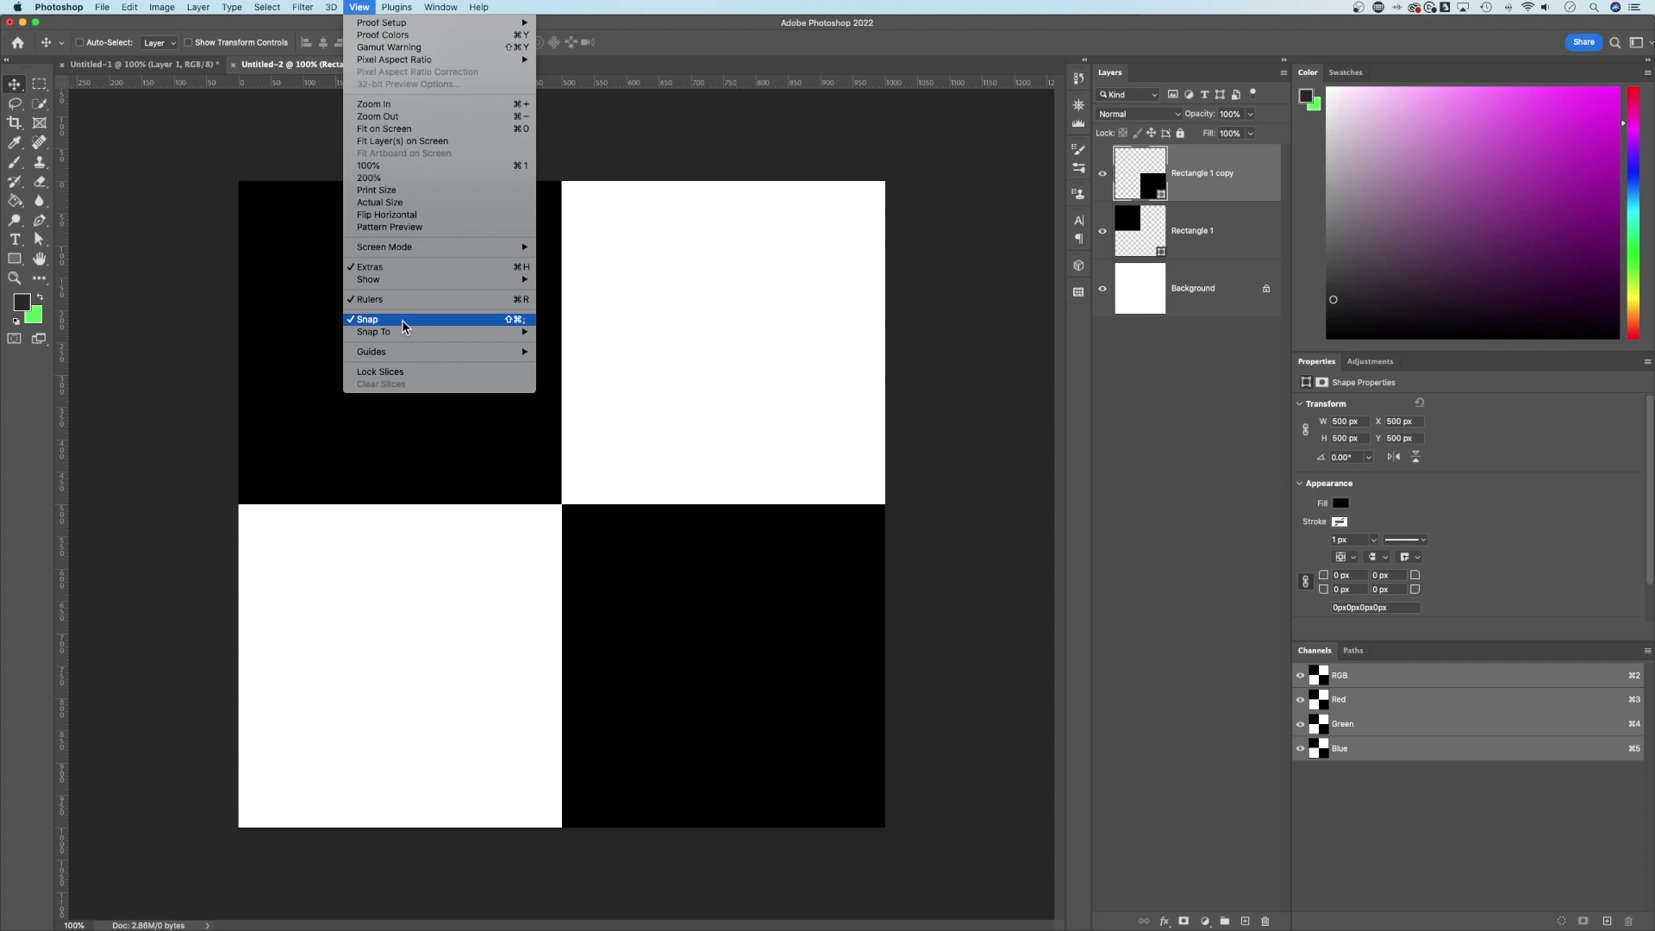
# Step: Dismiss the View menu and hide the Background layer to reveal transparency
pyautogui.moveTo(401, 352)
pyautogui.click(715, 519)
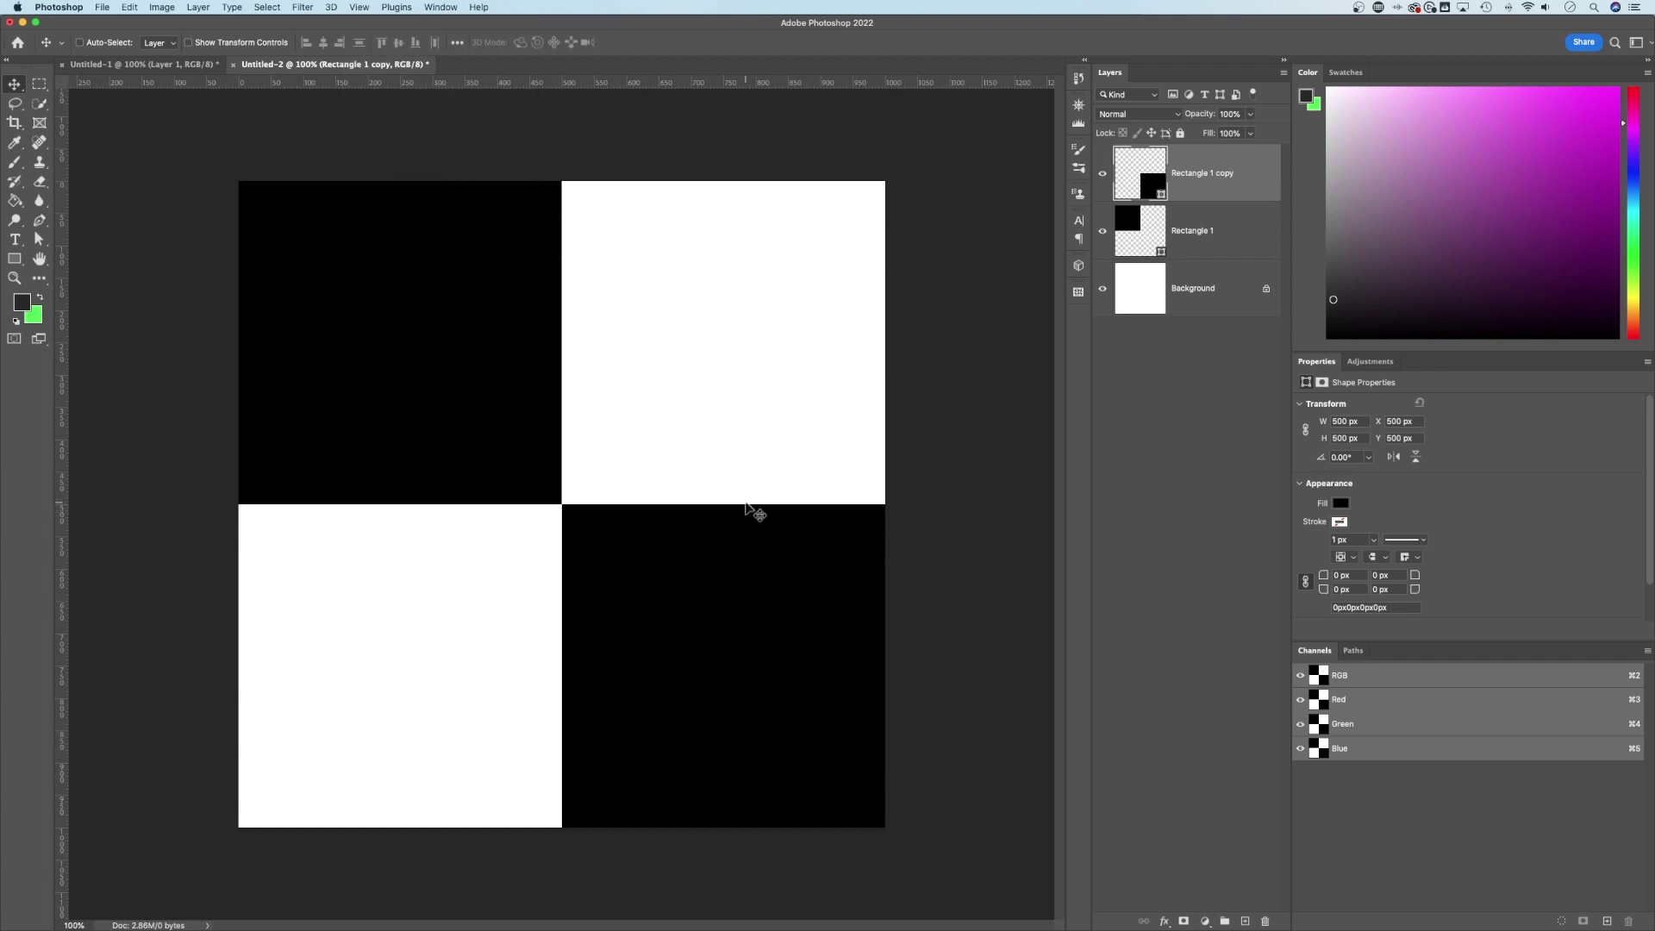
pyautogui.click(1102, 289)
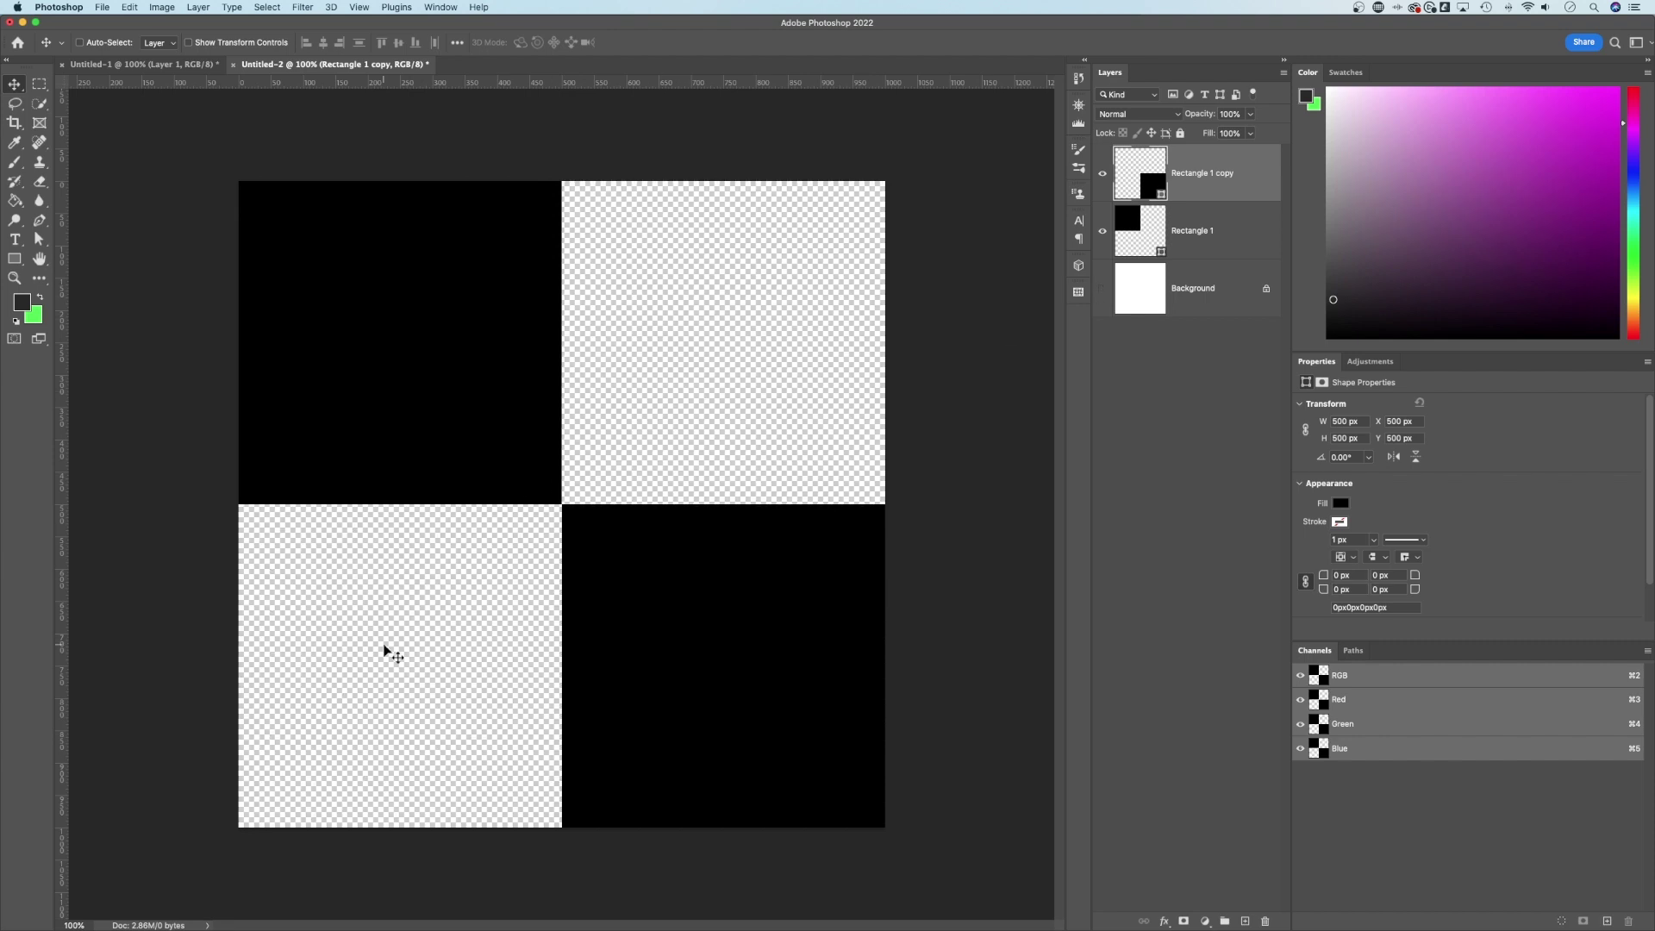
# Step: Show the Background again and unlock it into Layer 0
pyautogui.click(1104, 291)
pyautogui.click(1192, 290)
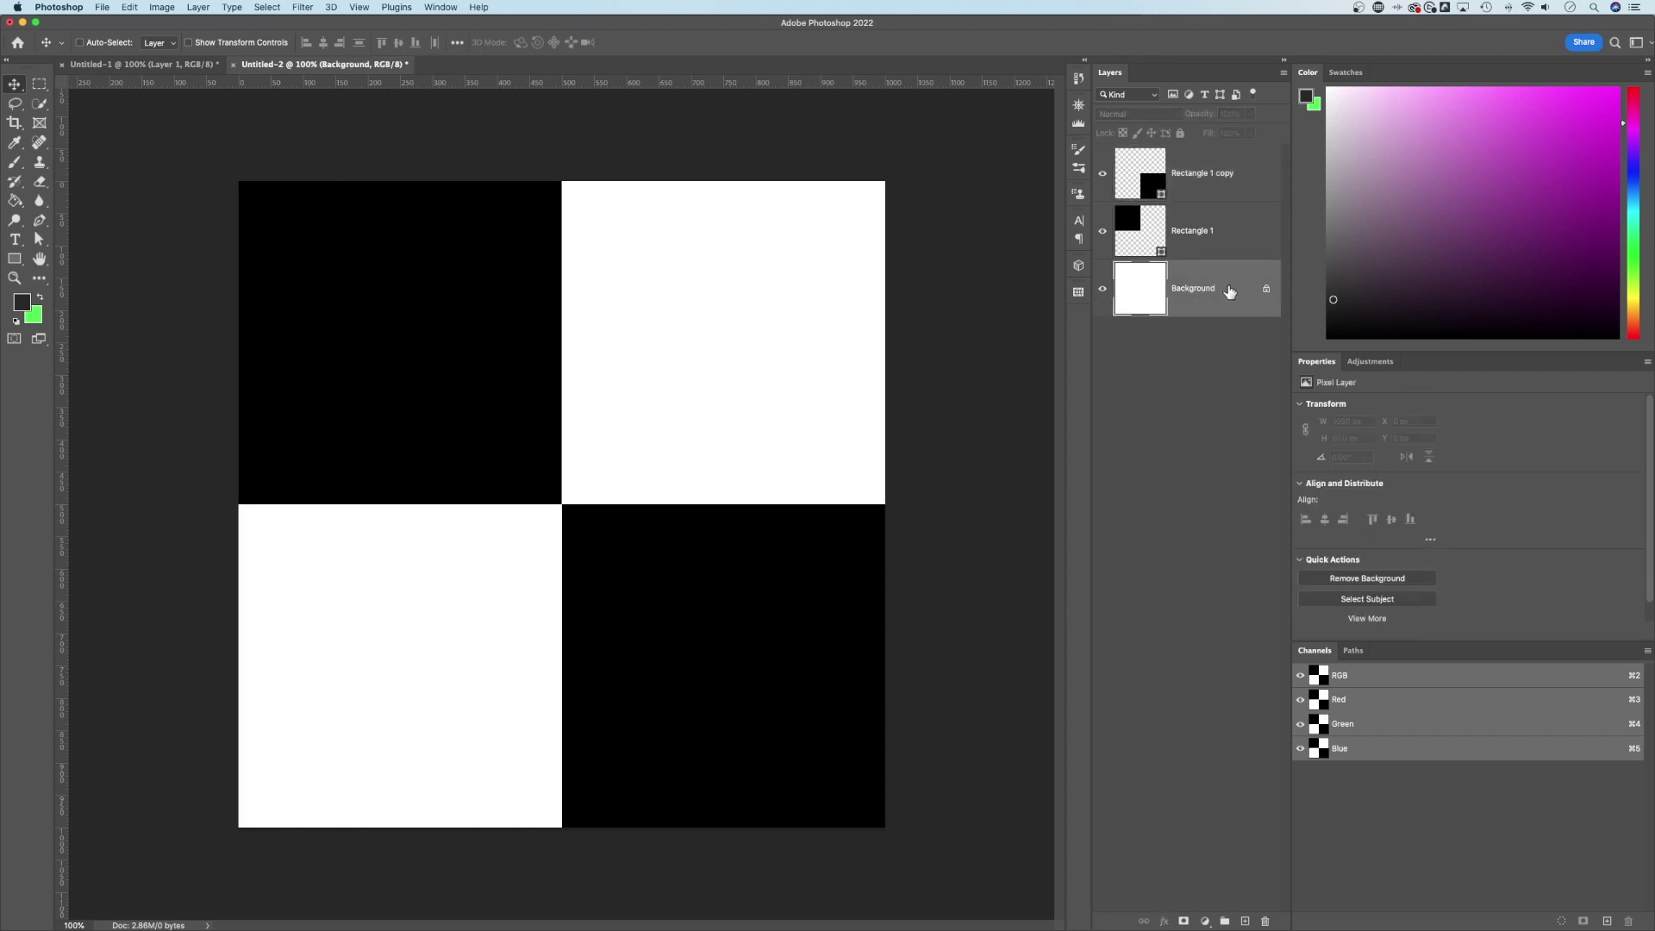
pyautogui.click(1265, 289)
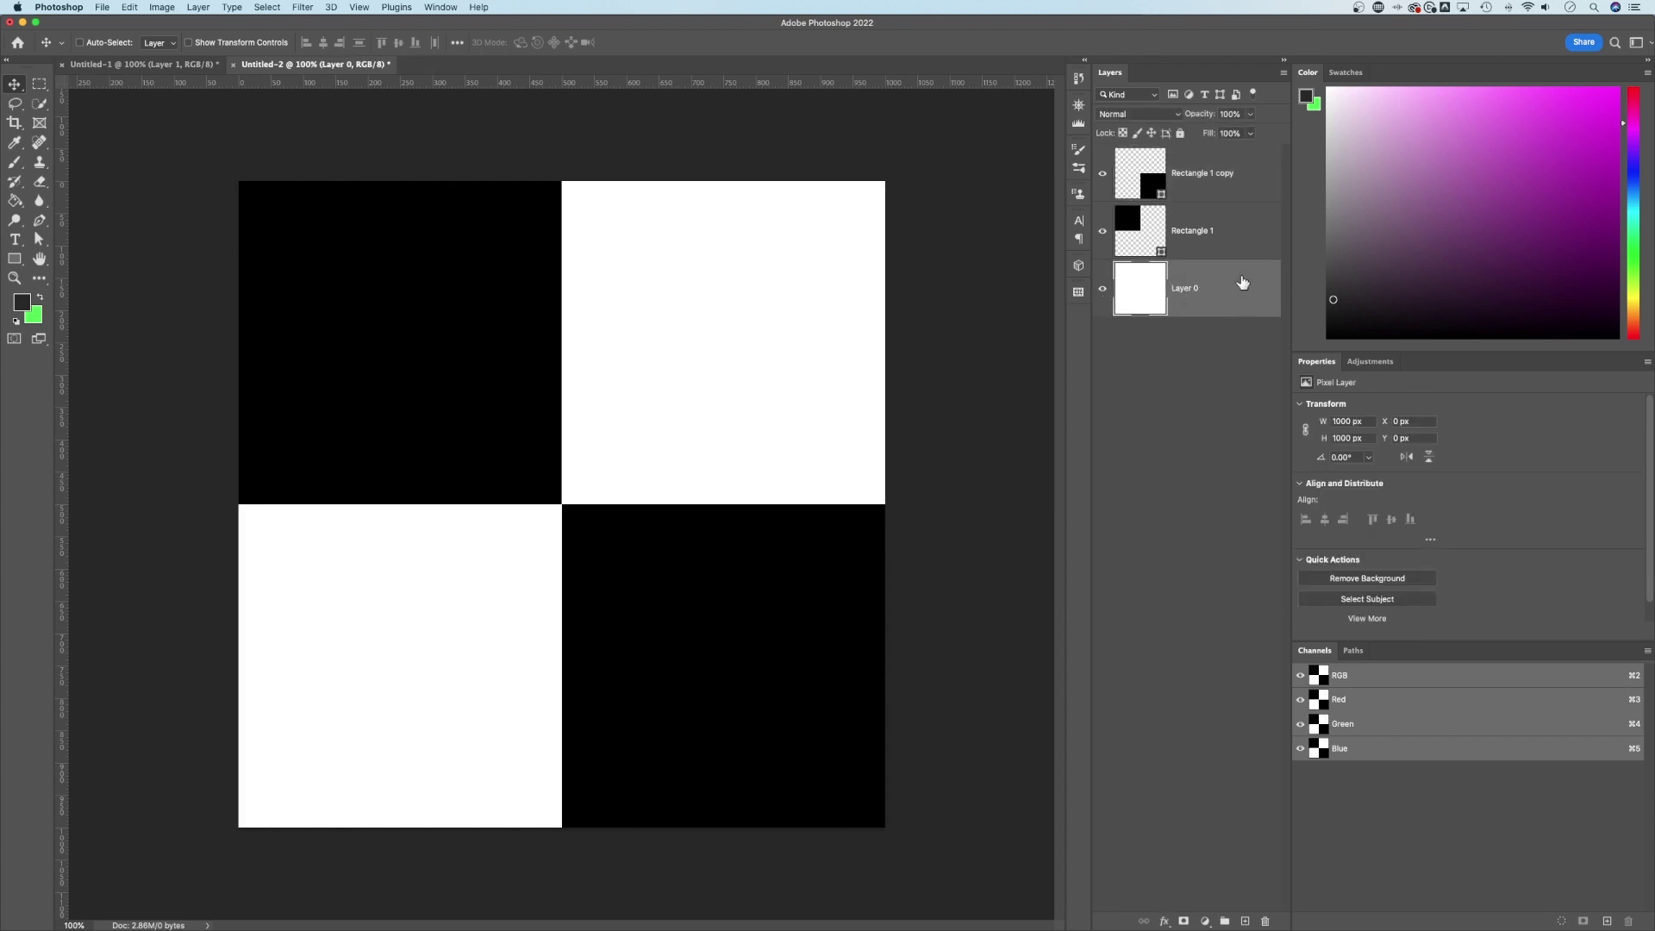
# Step: Give Layer 0 a white #ffffff Color Overlay layer style
pyautogui.doubleClick(1226, 287)
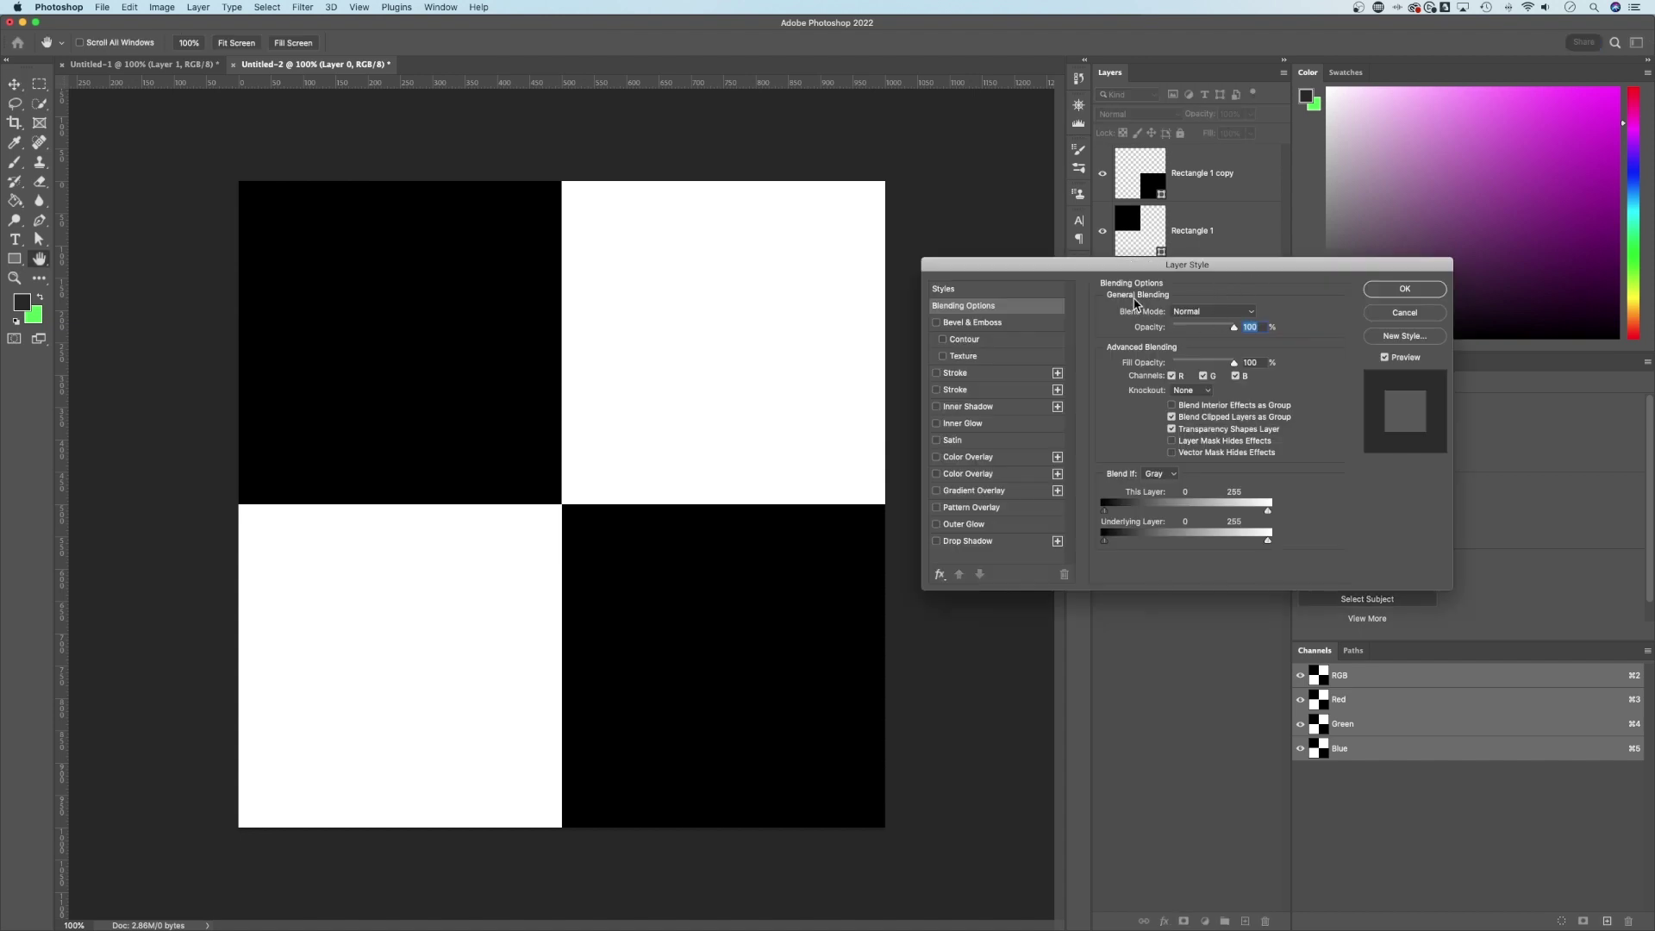
pyautogui.moveTo(1100, 266); pyautogui.dragTo(1128, 346)
pyautogui.click(936, 535)
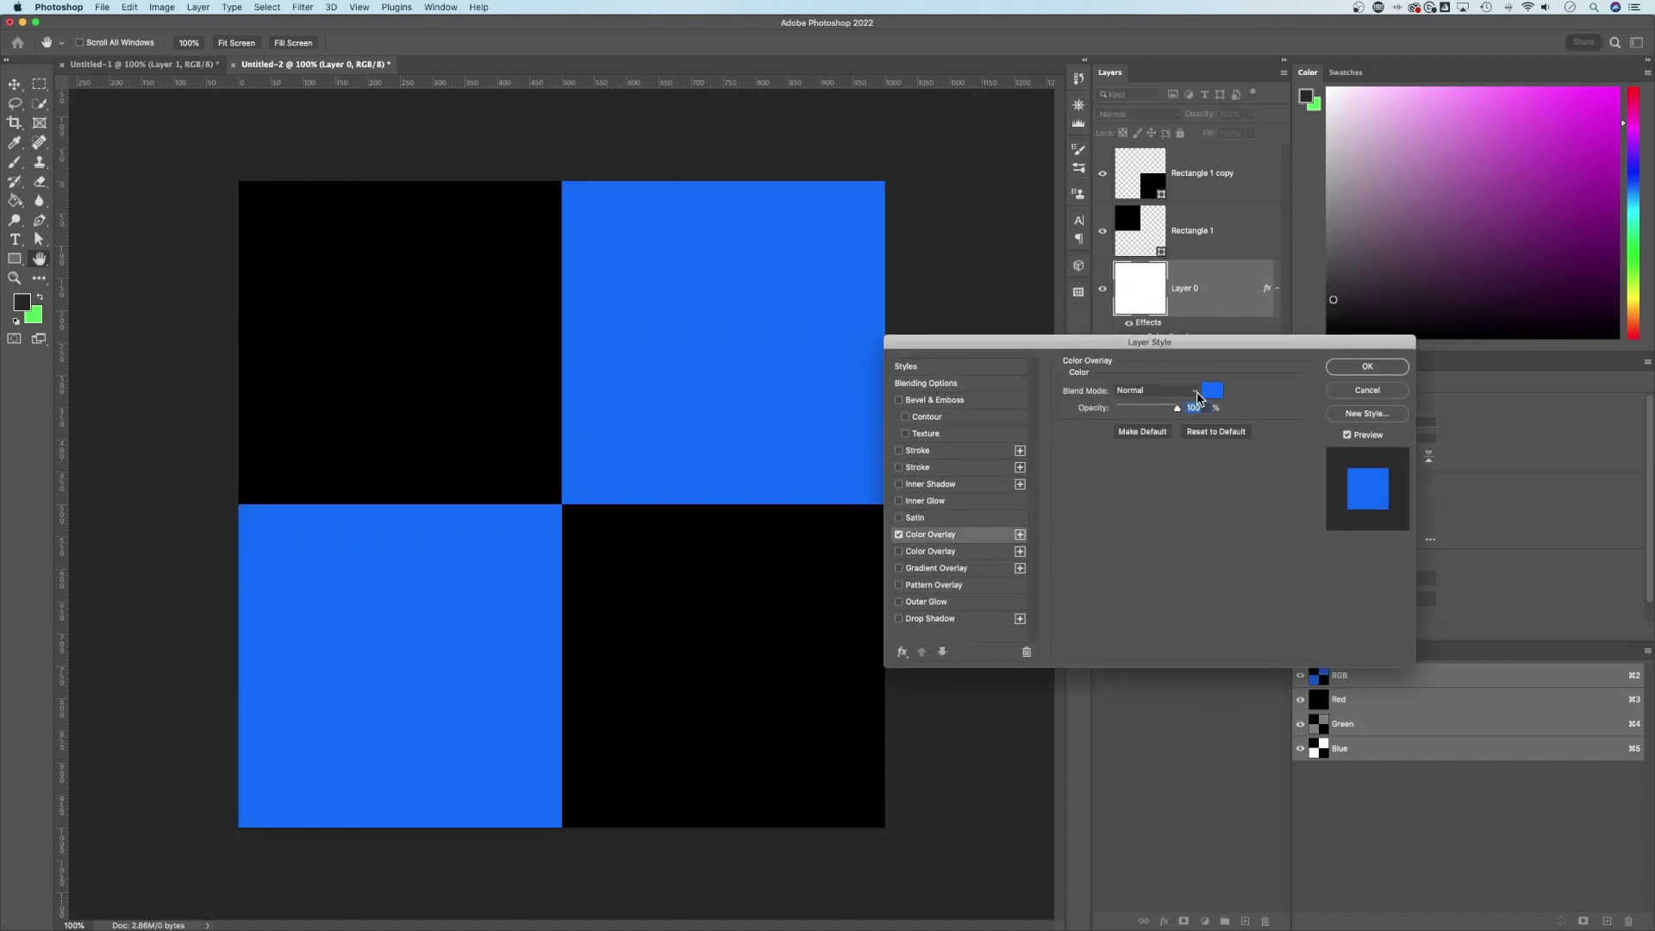
pyautogui.click(1204, 392)
pyautogui.write('ffffff')
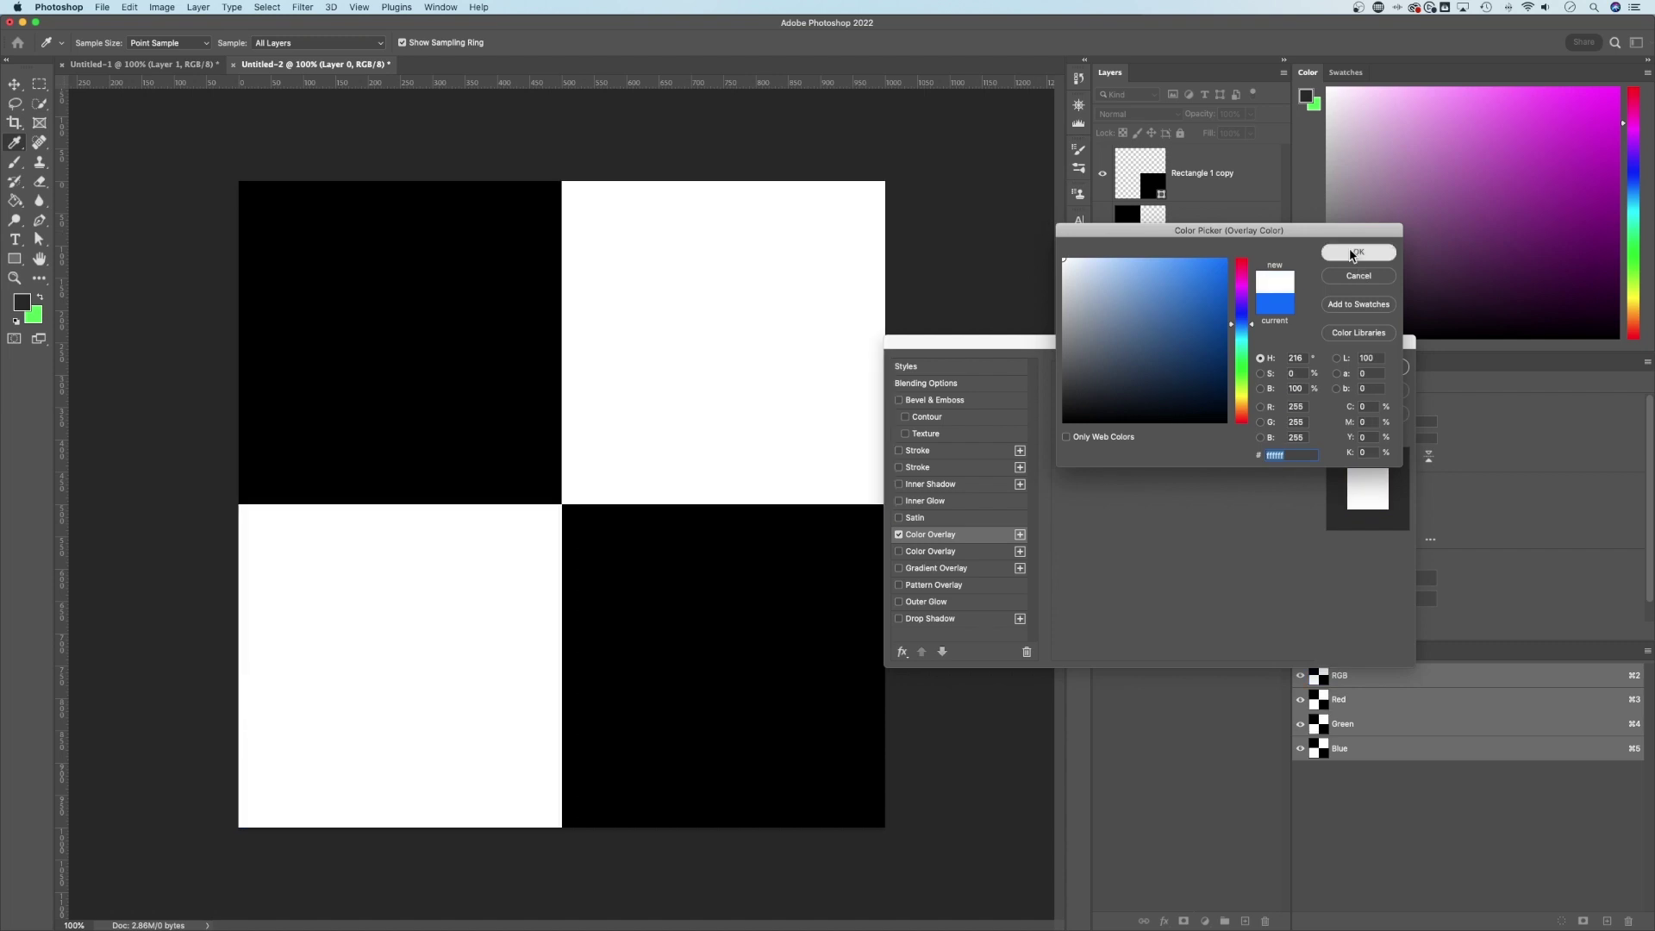
pyautogui.click(1351, 255)
pyautogui.click(1358, 367)
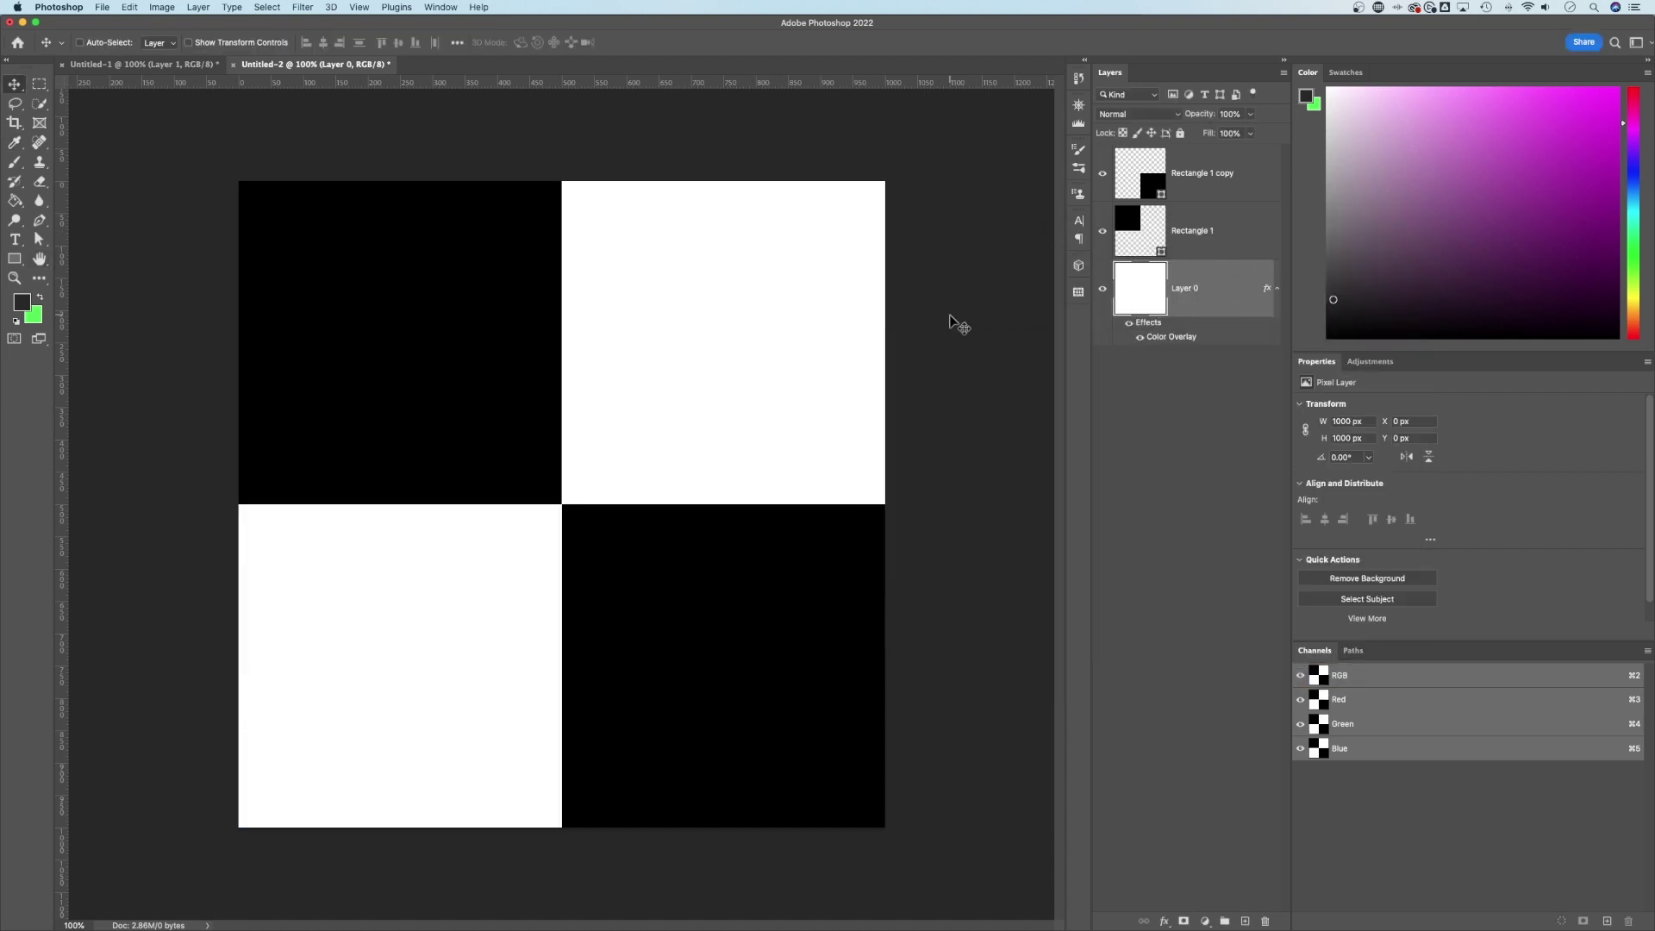
# Step: Select Rectangle 1 copy, then Rectangle 1, then Layer 0 again
pyautogui.click(1200, 168)
pyautogui.click(1199, 253)
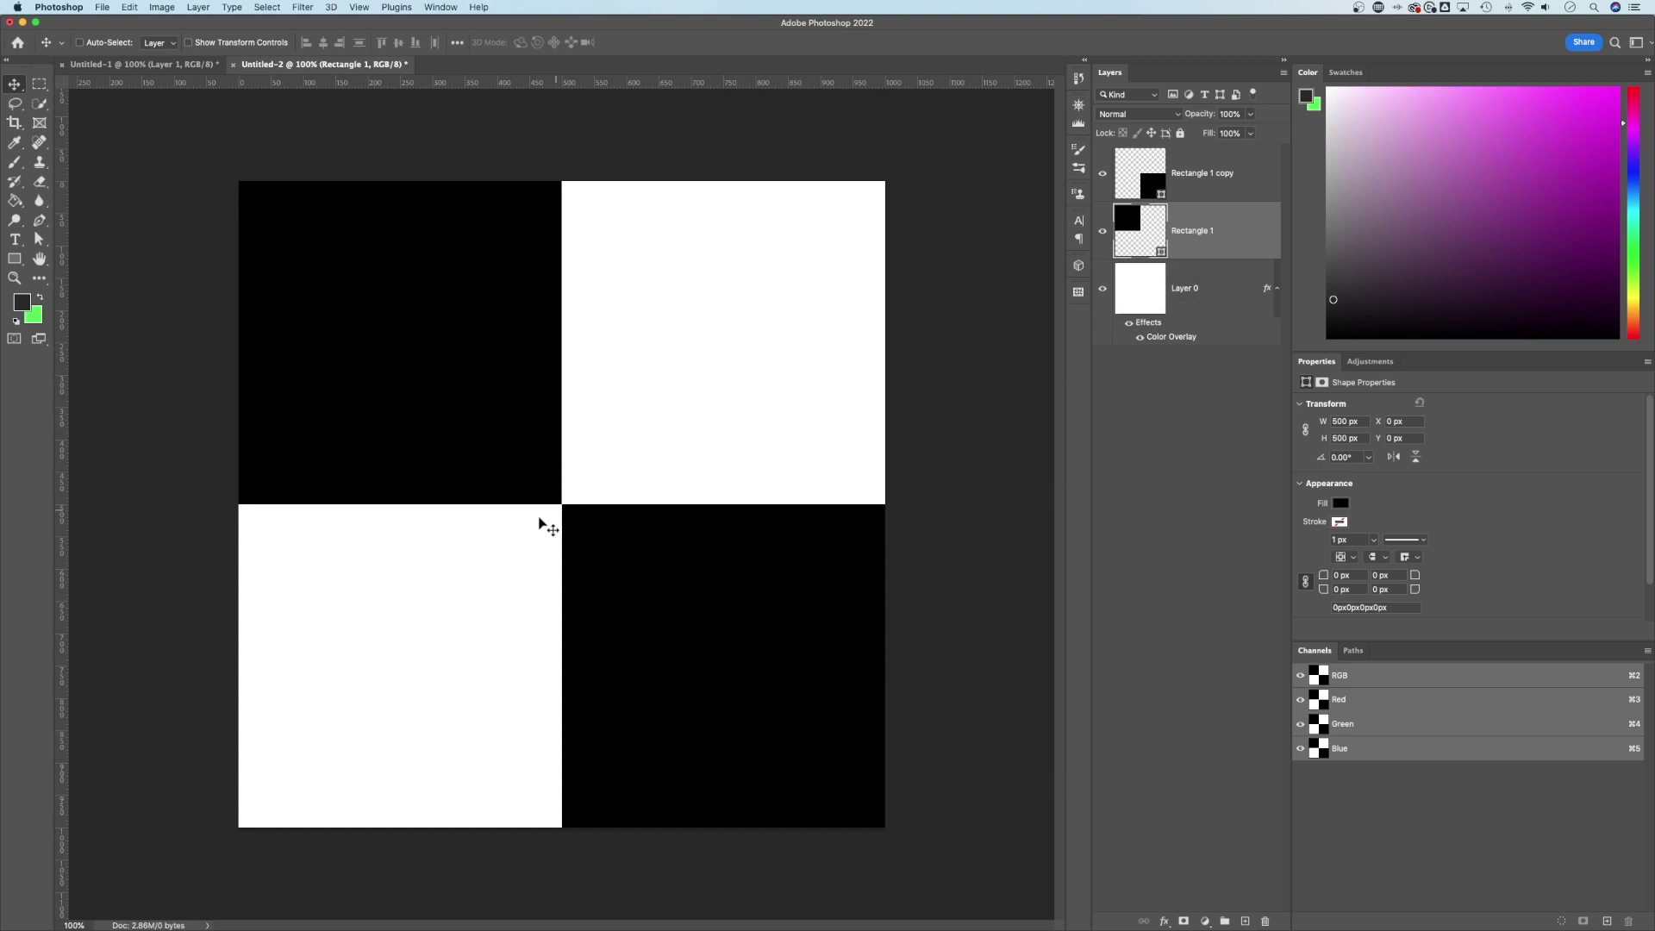
pyautogui.click(1206, 299)
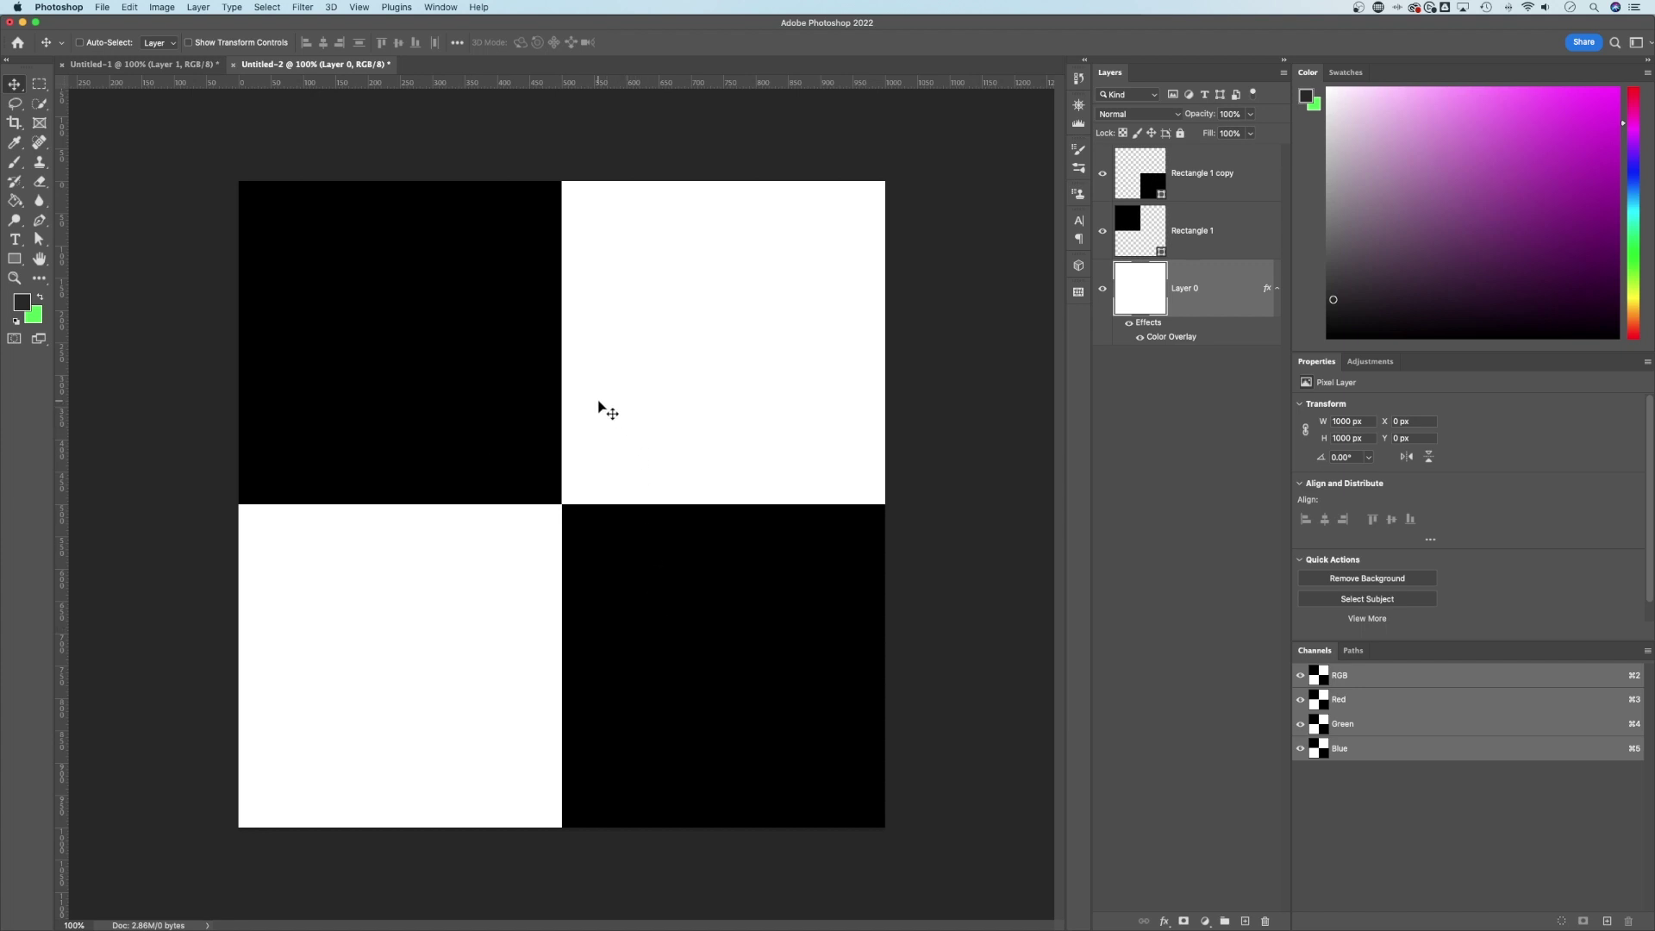
# Step: Define the checkerboard as pattern 'checkerboard 1', then switch to the Untitled-1 document
pyautogui.click(130, 7)
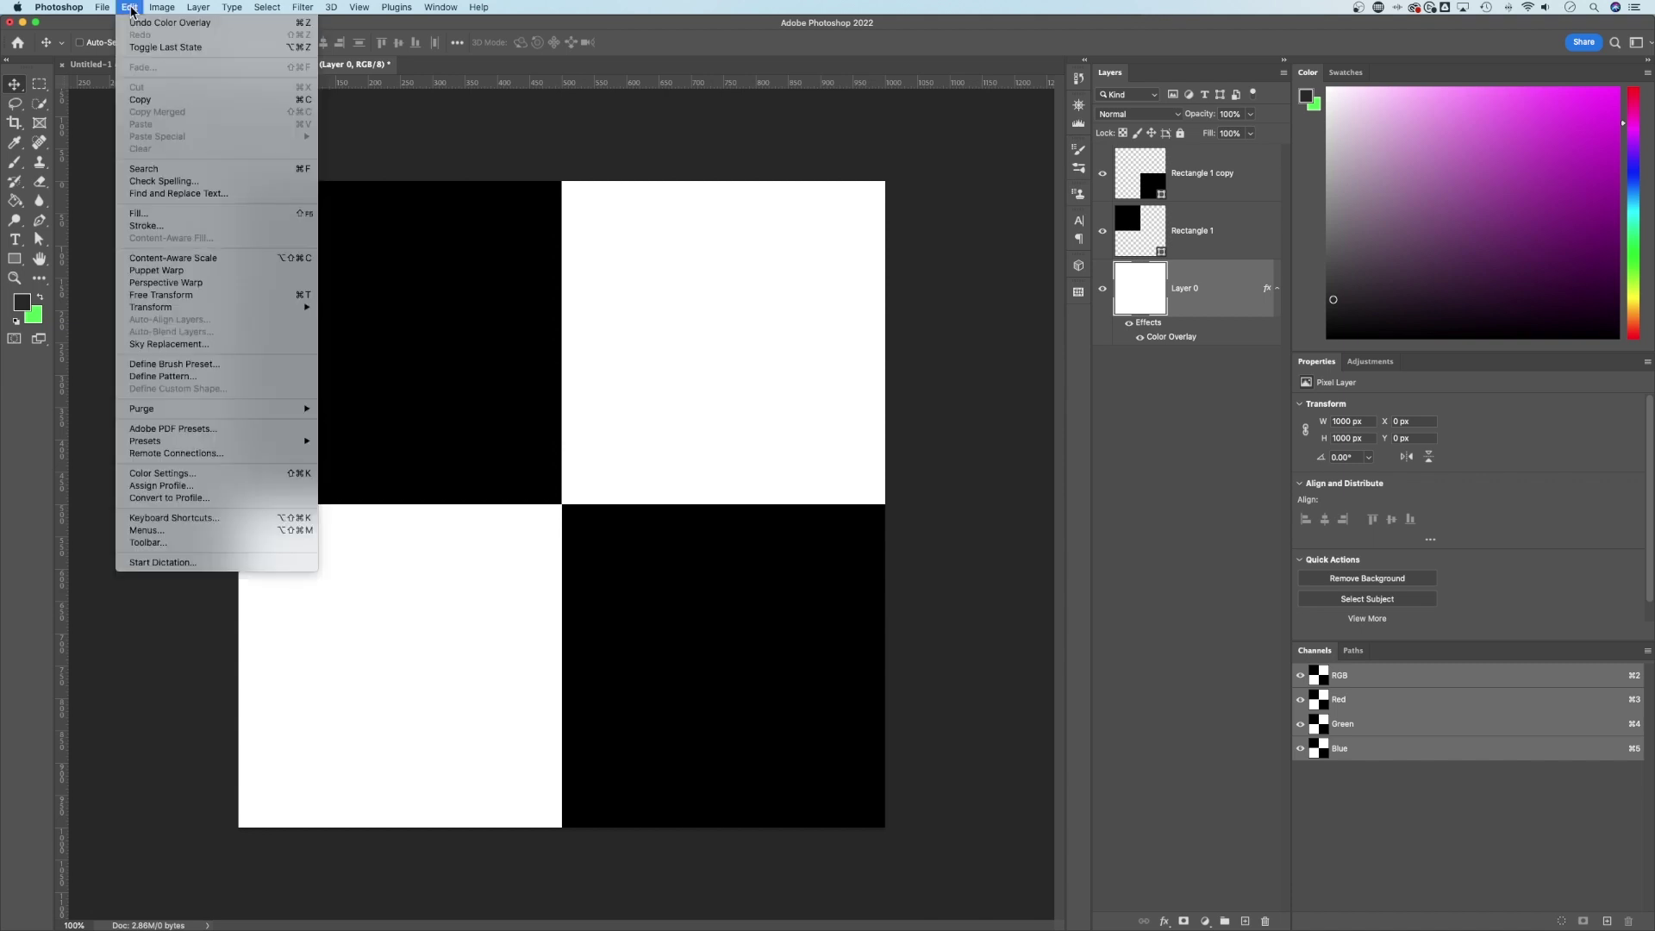
pyautogui.click(191, 380)
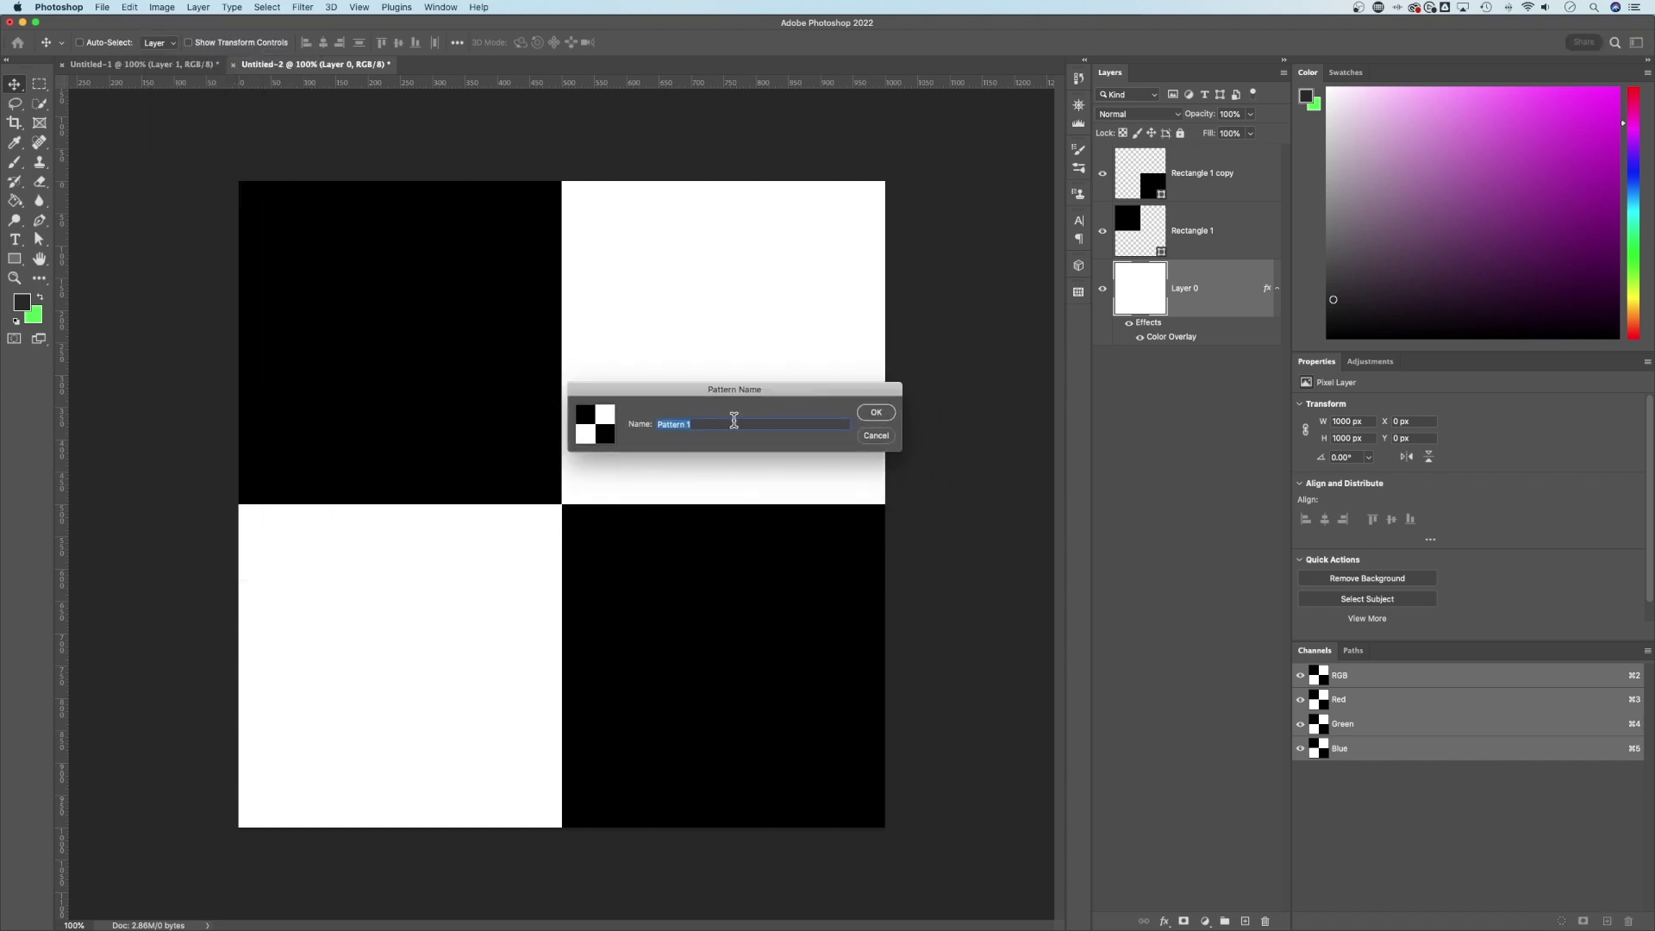
pyautogui.write('checkerboard 1000px')
pyautogui.click(875, 412)
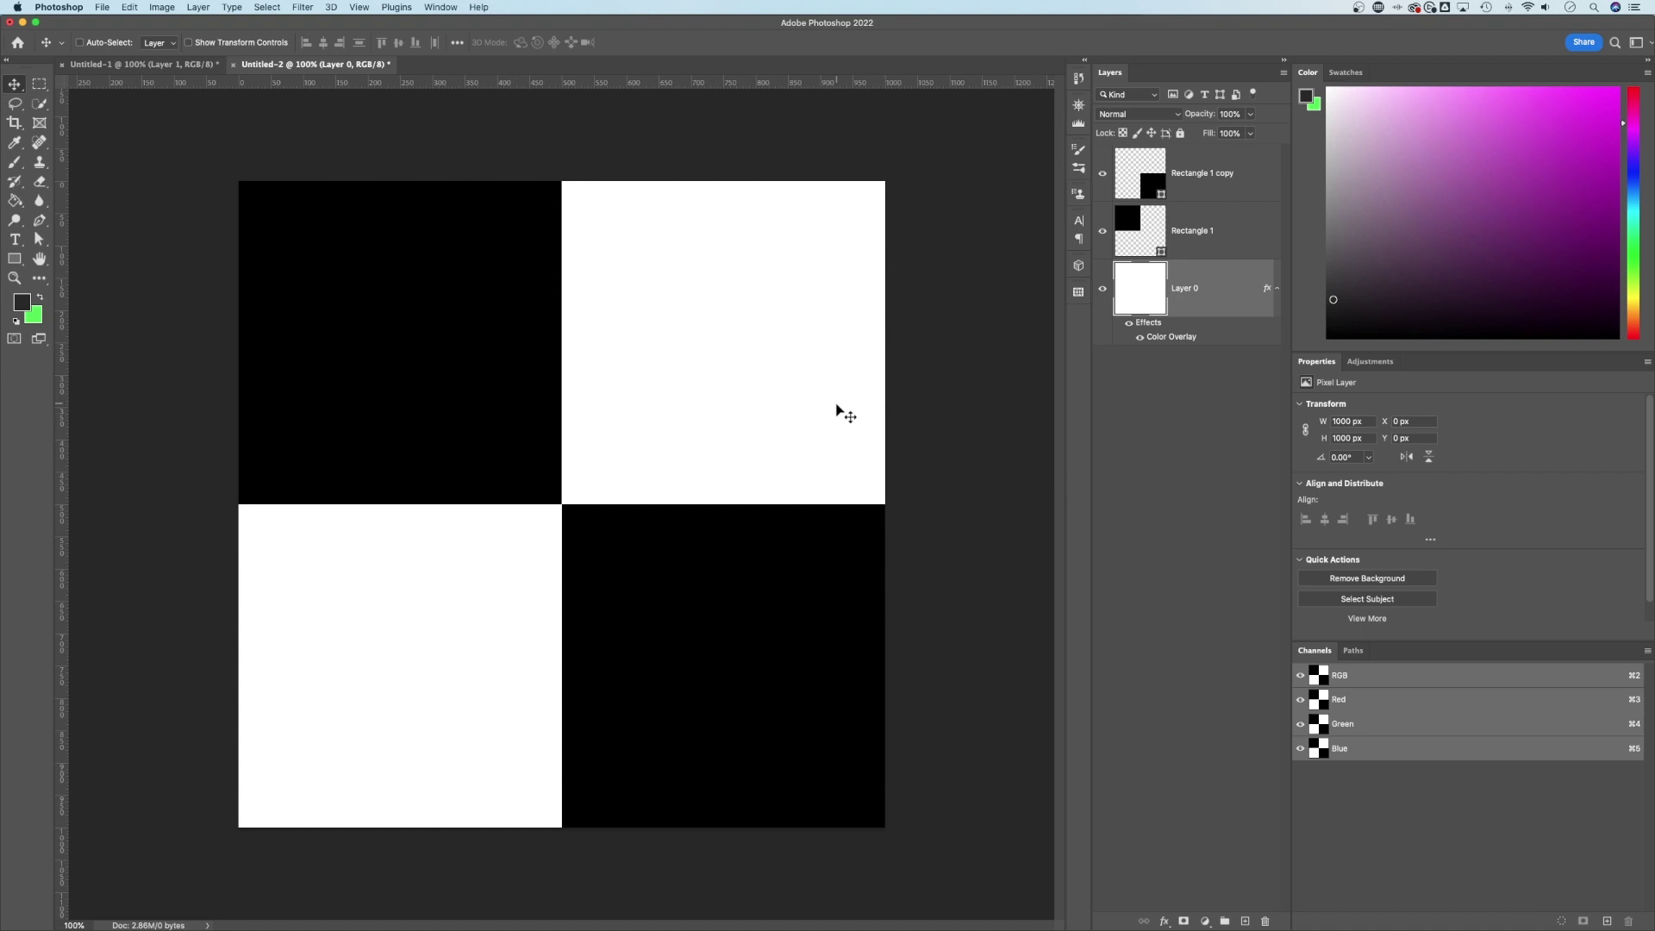
pyautogui.click(123, 64)
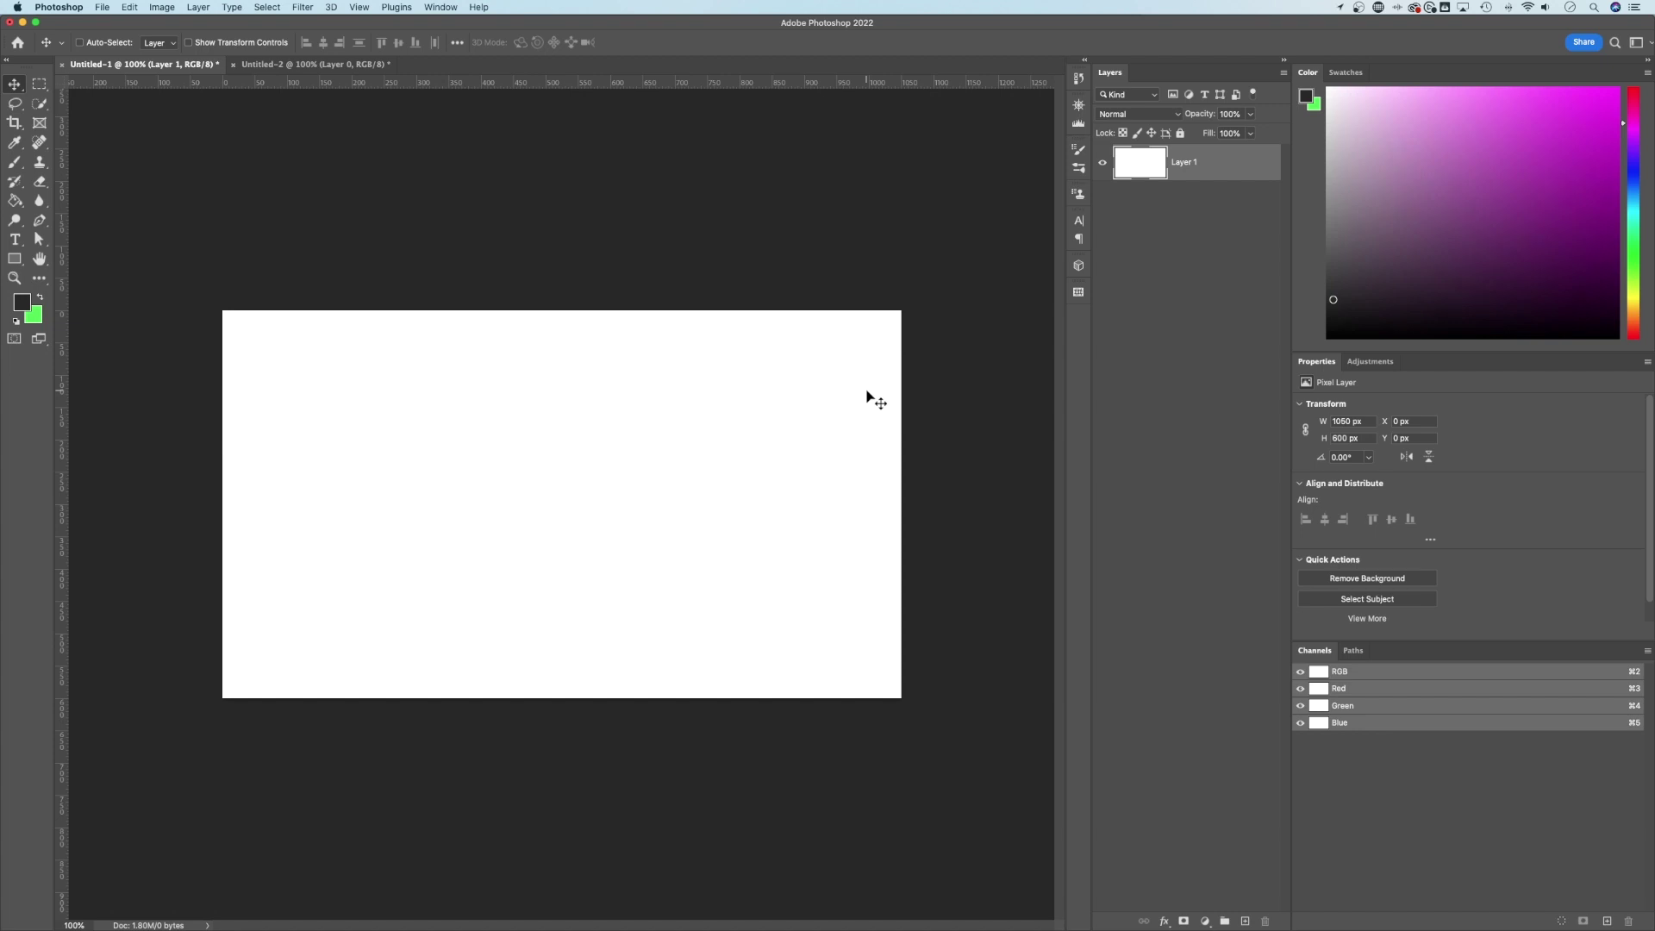
# Step: Add a Pattern Fill layer using the black-and-white checker pattern
pyautogui.click(1205, 921)
pyautogui.click(1205, 921)
pyautogui.click(1205, 921)
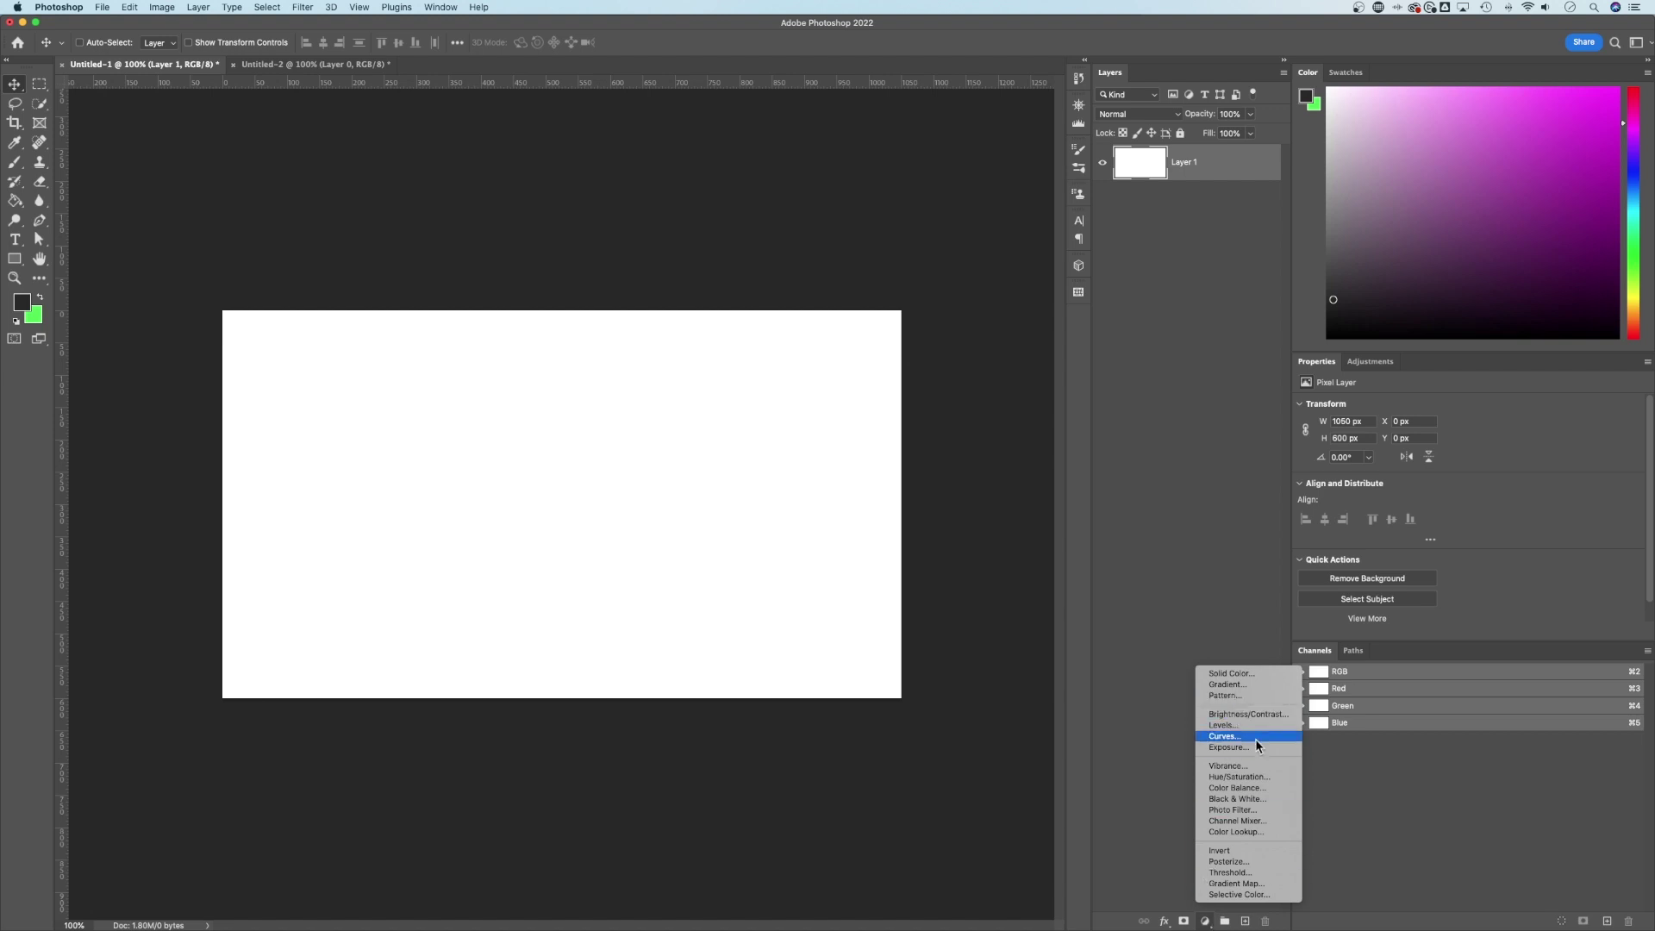
pyautogui.click(1225, 696)
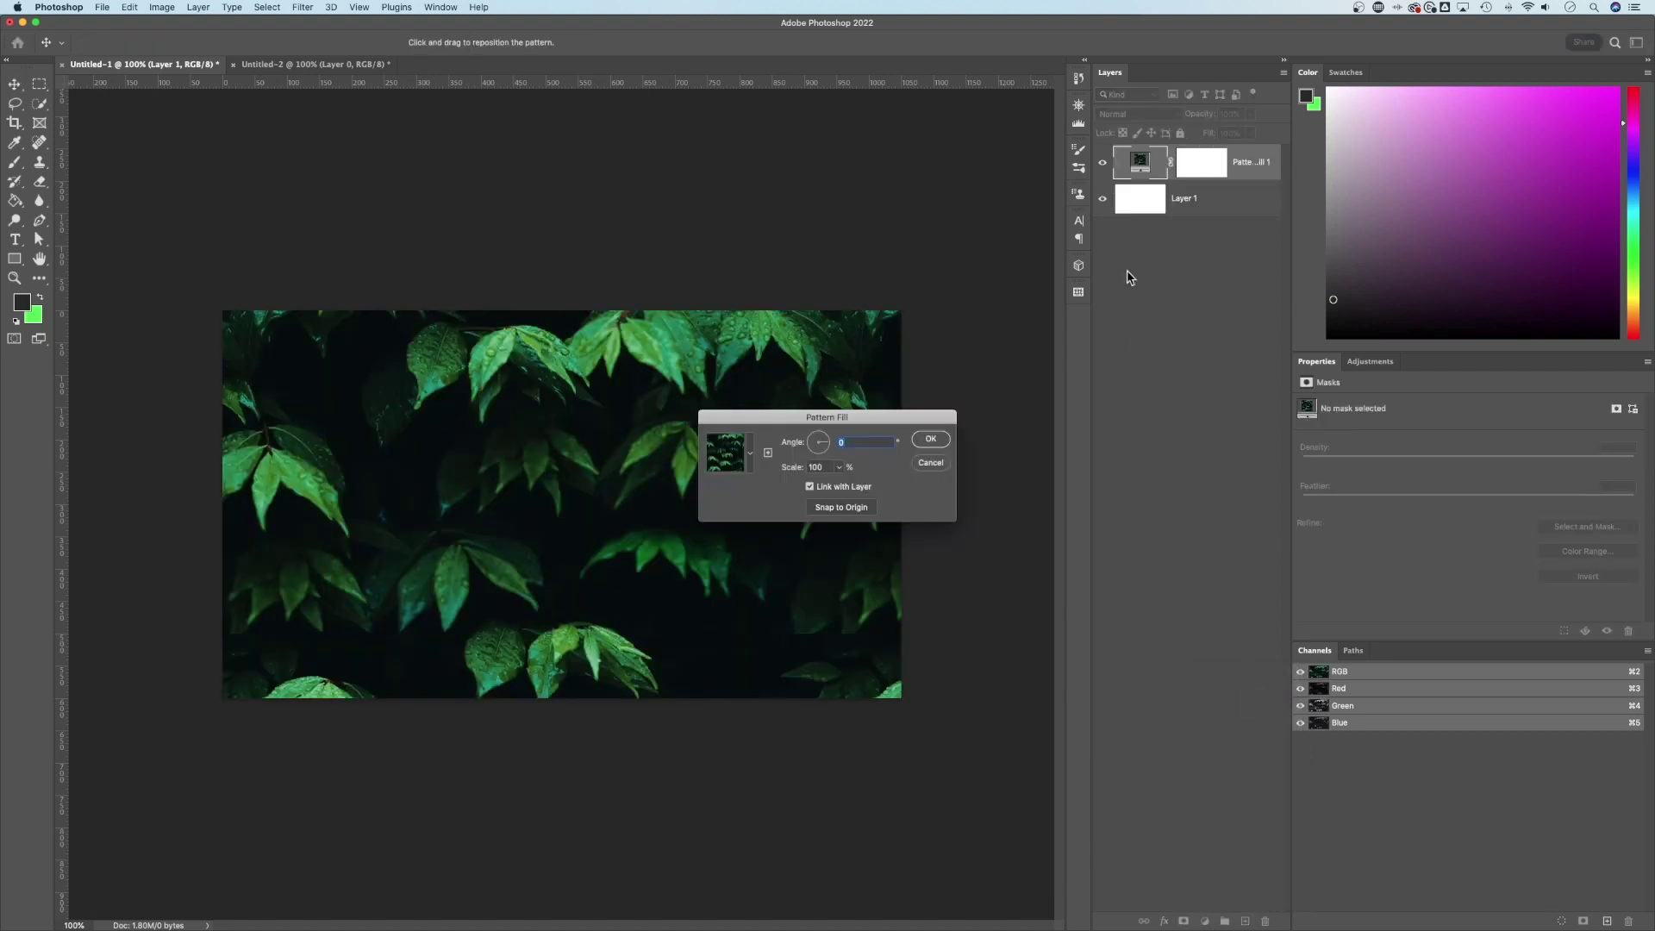
pyautogui.moveTo(884, 421); pyautogui.dragTo(921, 387)
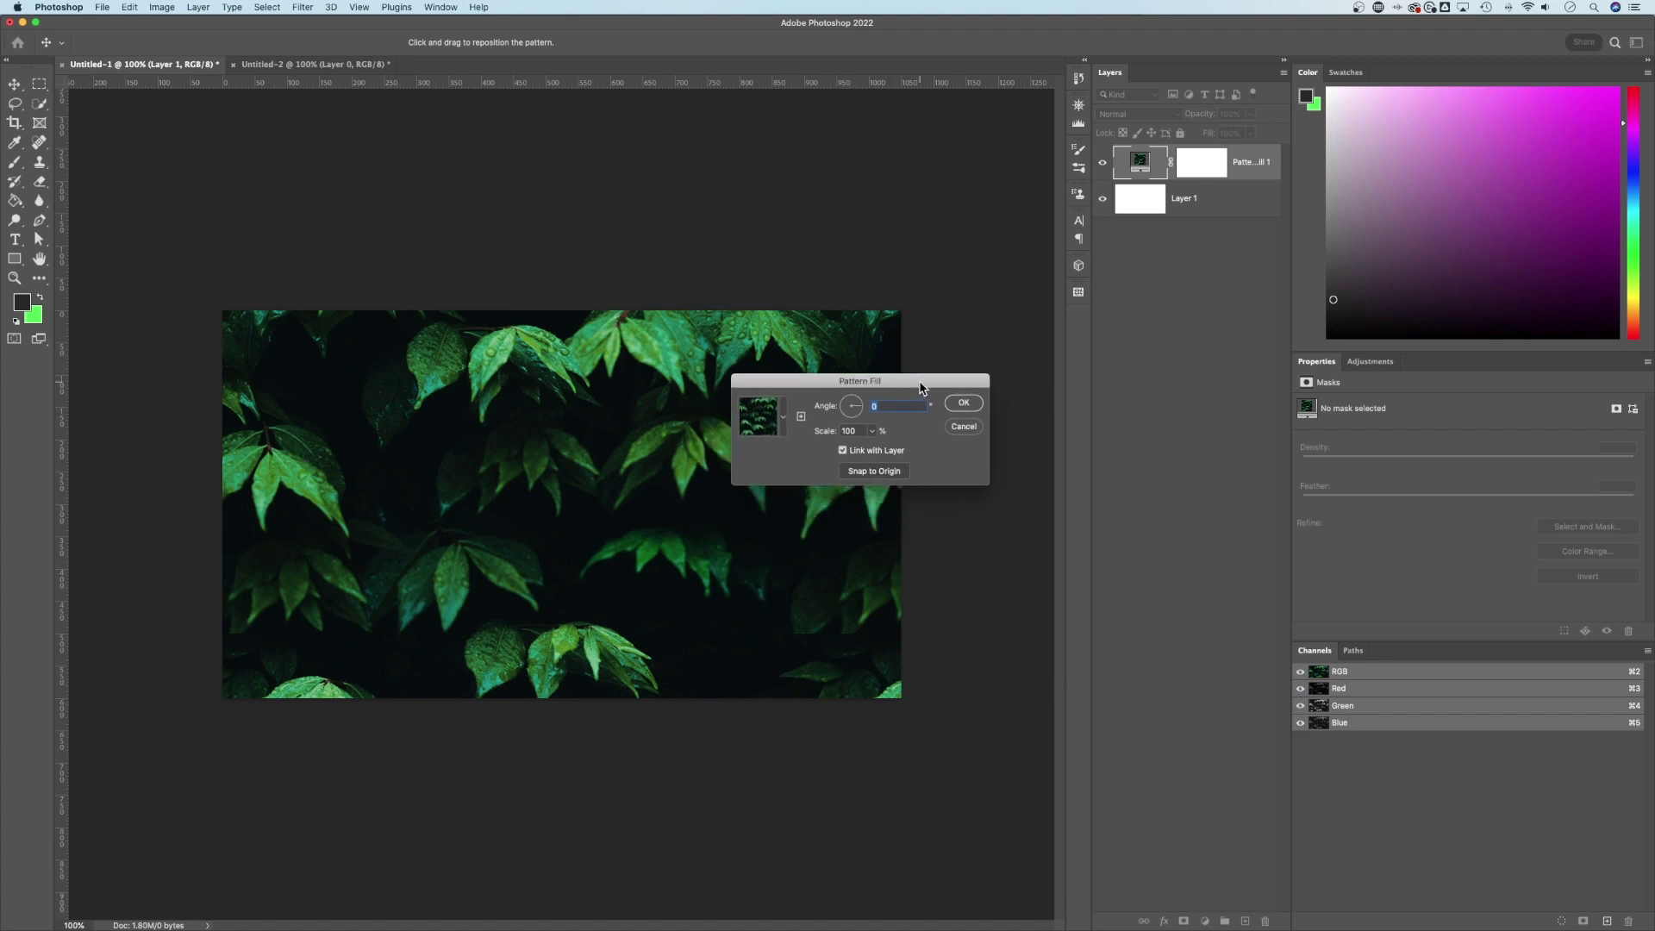
pyautogui.click(782, 418)
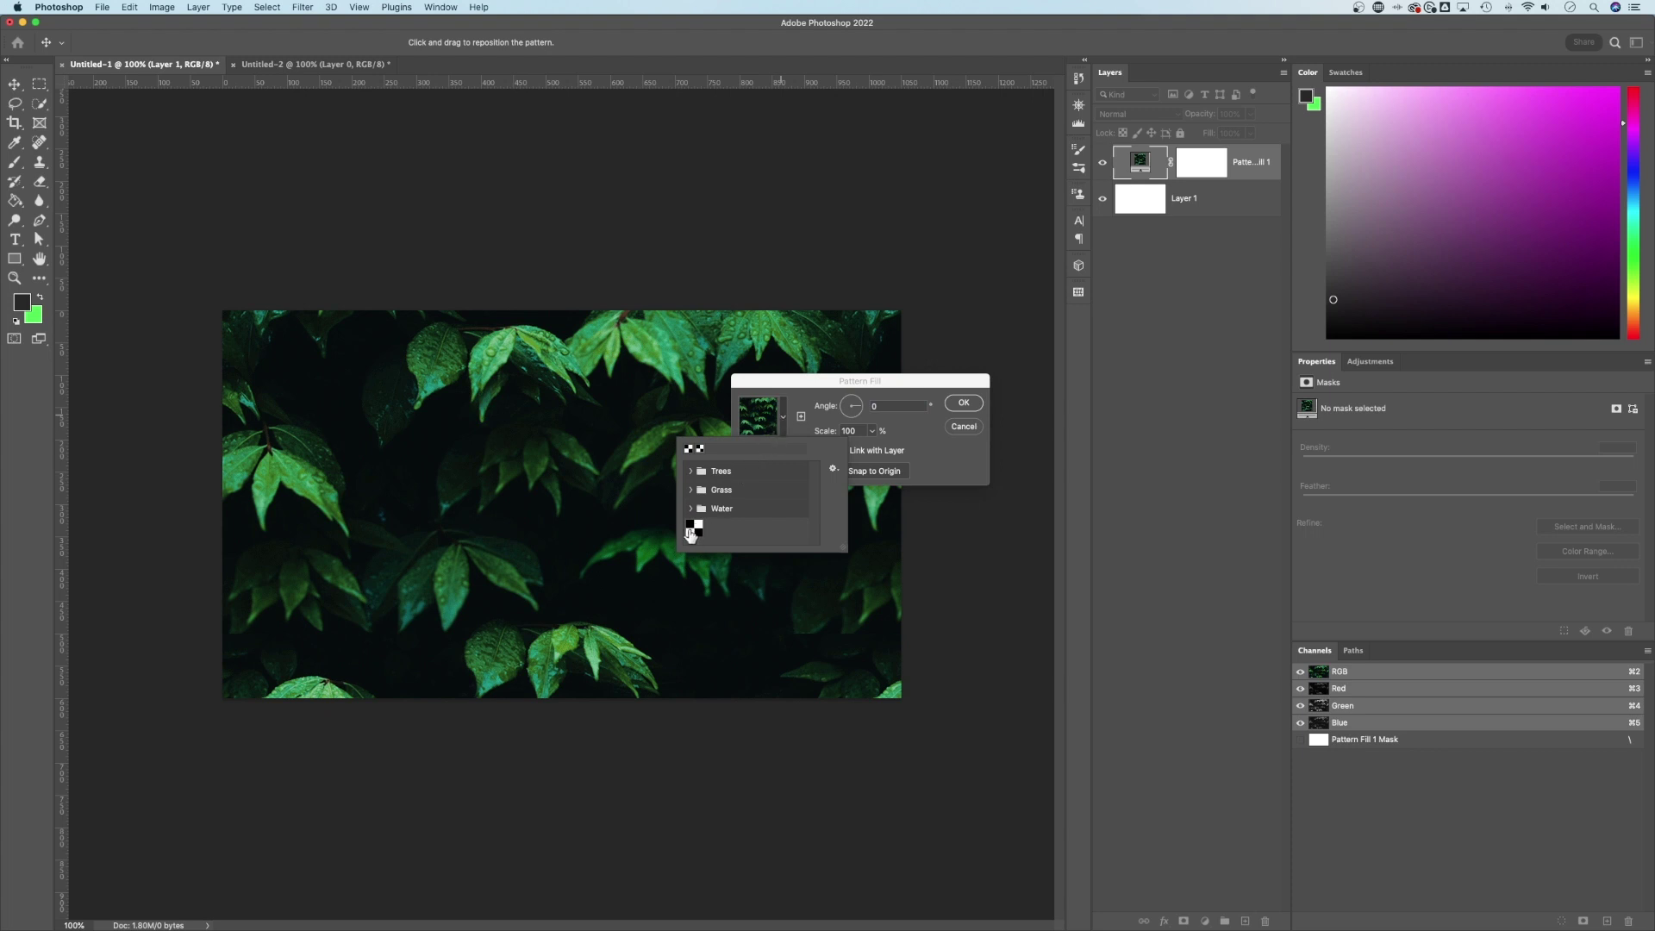
pyautogui.click(694, 534)
pyautogui.click(811, 406)
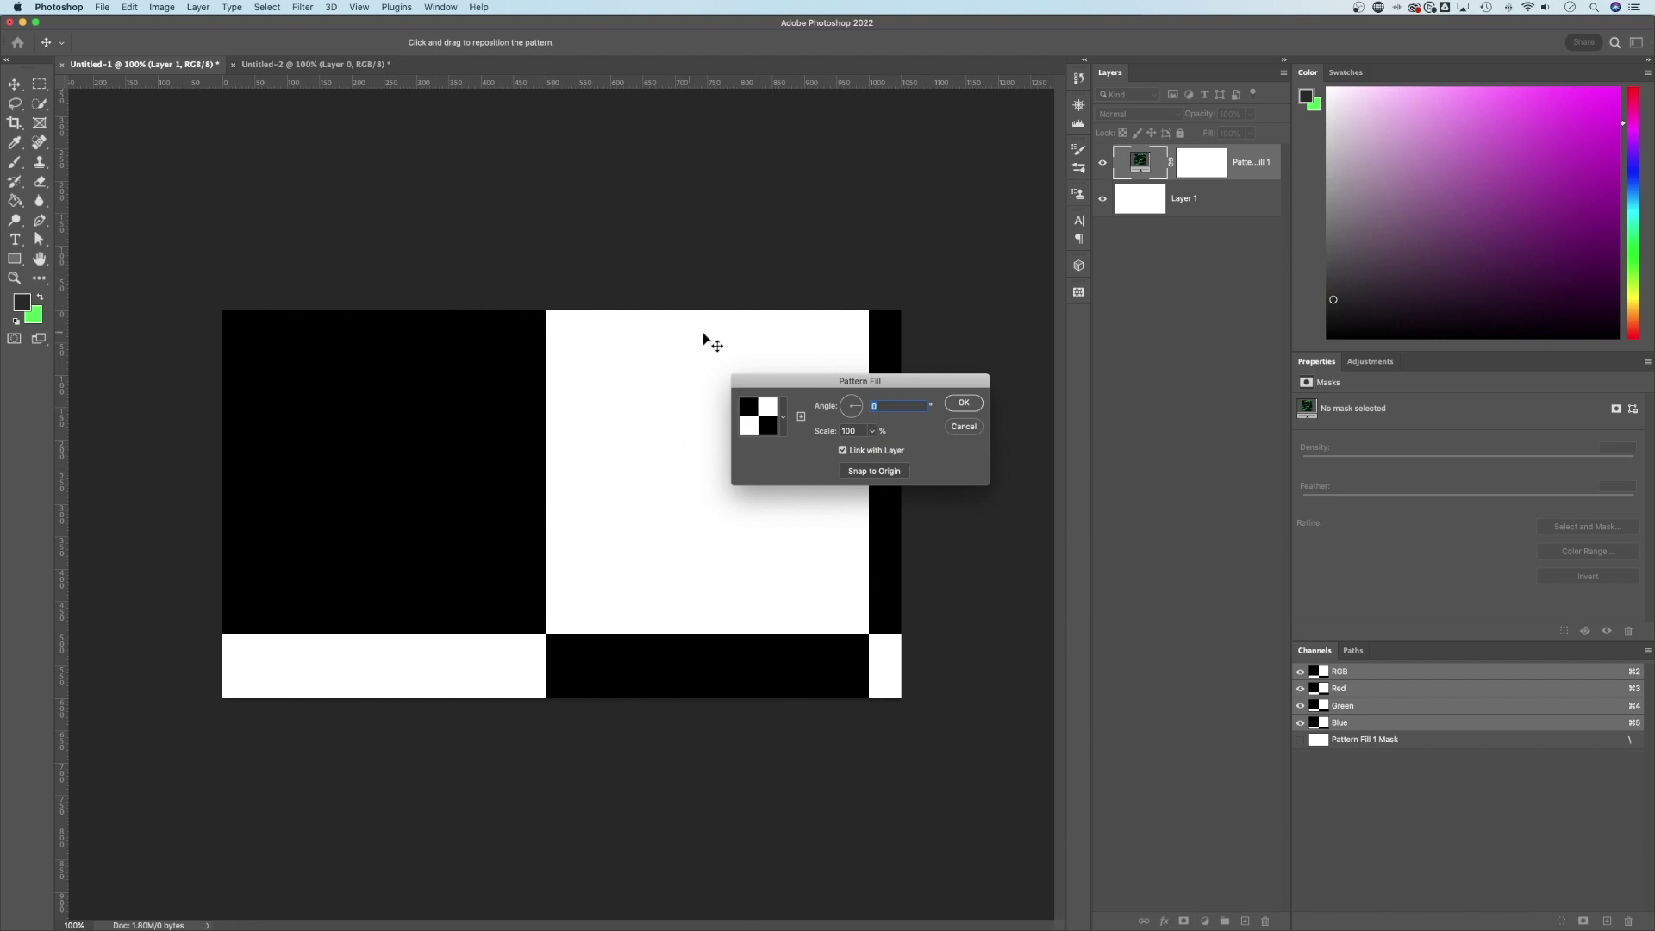
# Step: Adjust the checker pattern's scale down to 34%
pyautogui.click(873, 432)
pyautogui.moveTo(872, 452); pyautogui.dragTo(871, 453)
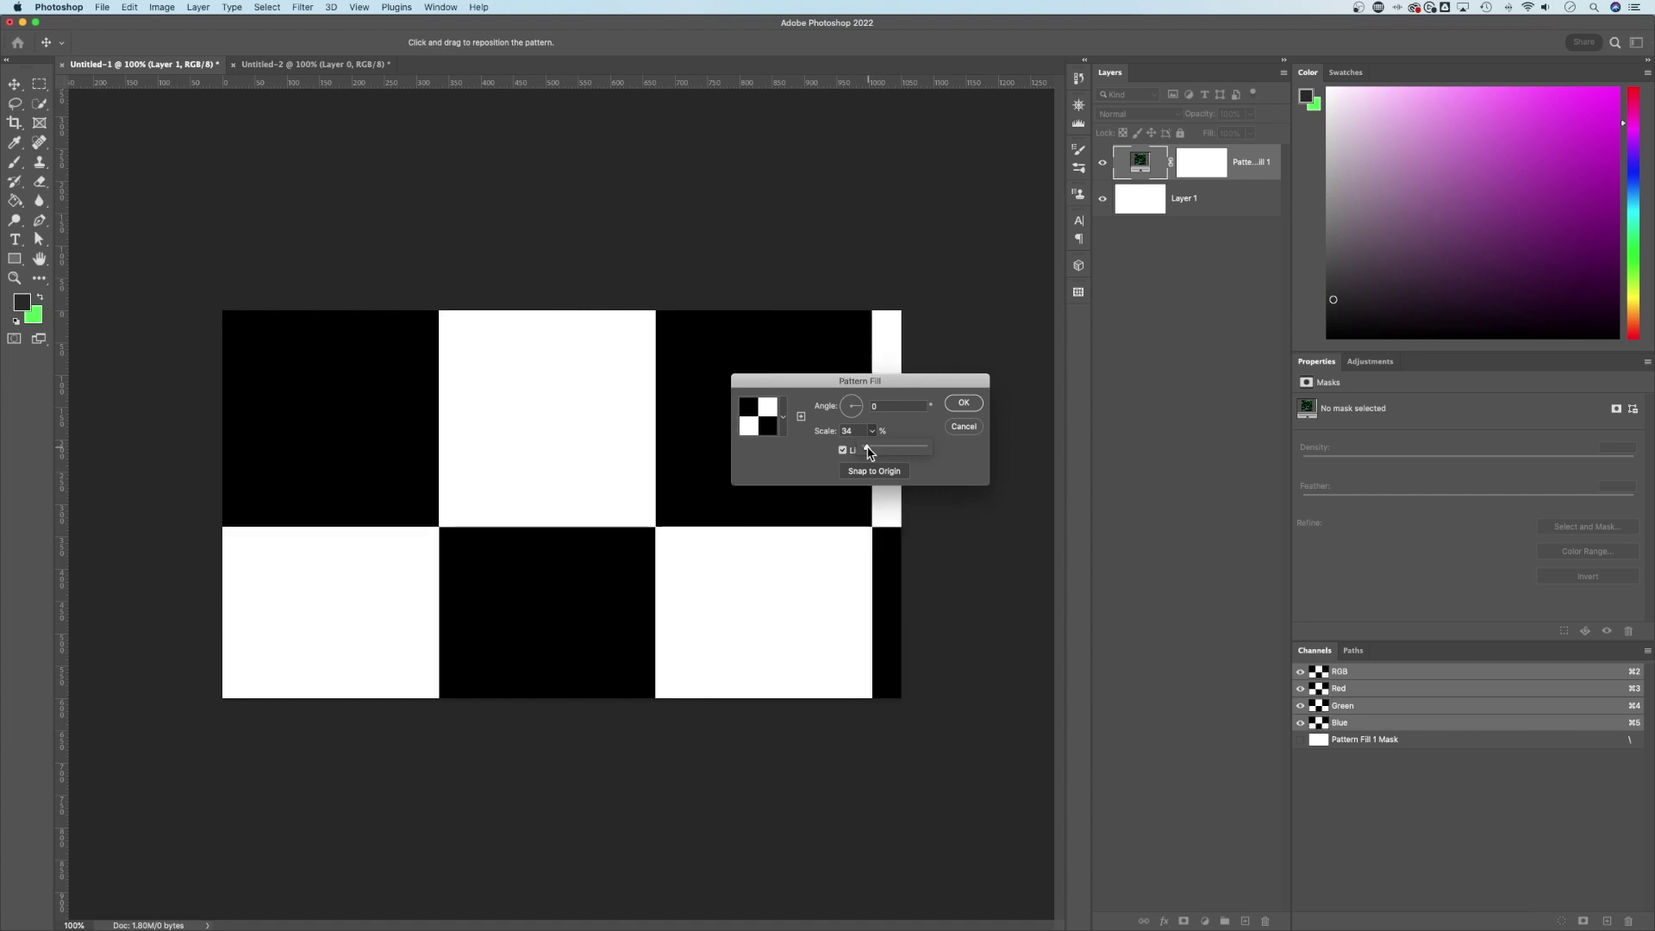
pyautogui.moveTo(868, 452); pyautogui.dragTo(872, 452)
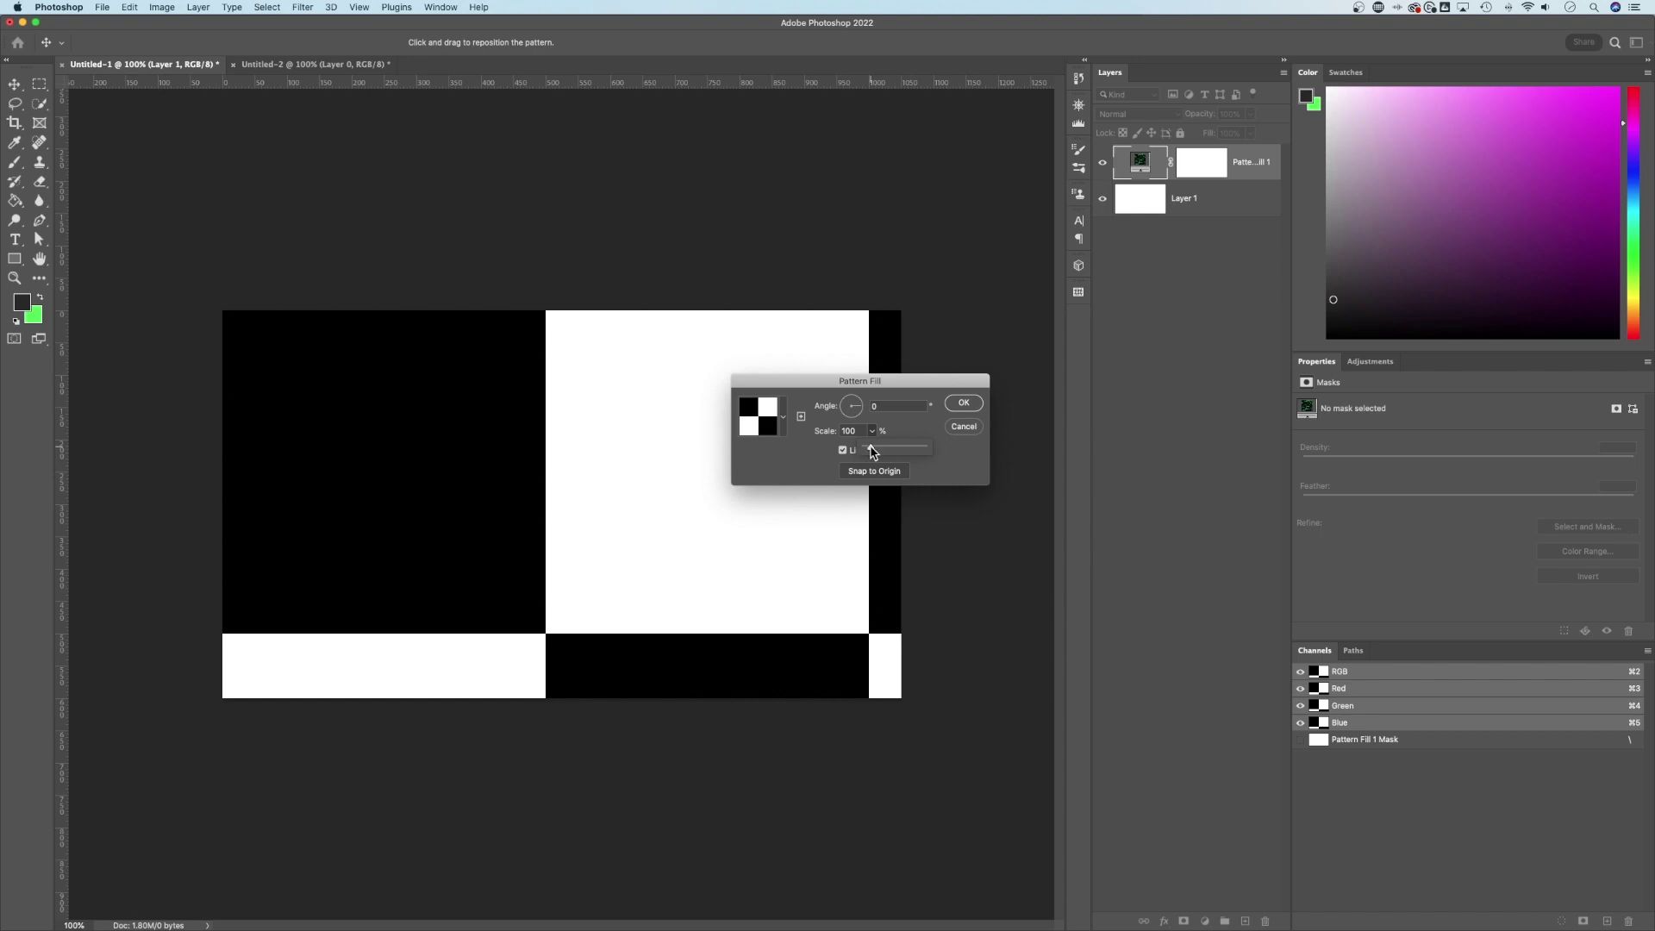
pyautogui.moveTo(870, 447); pyautogui.dragTo(868, 448)
pyautogui.click(915, 426)
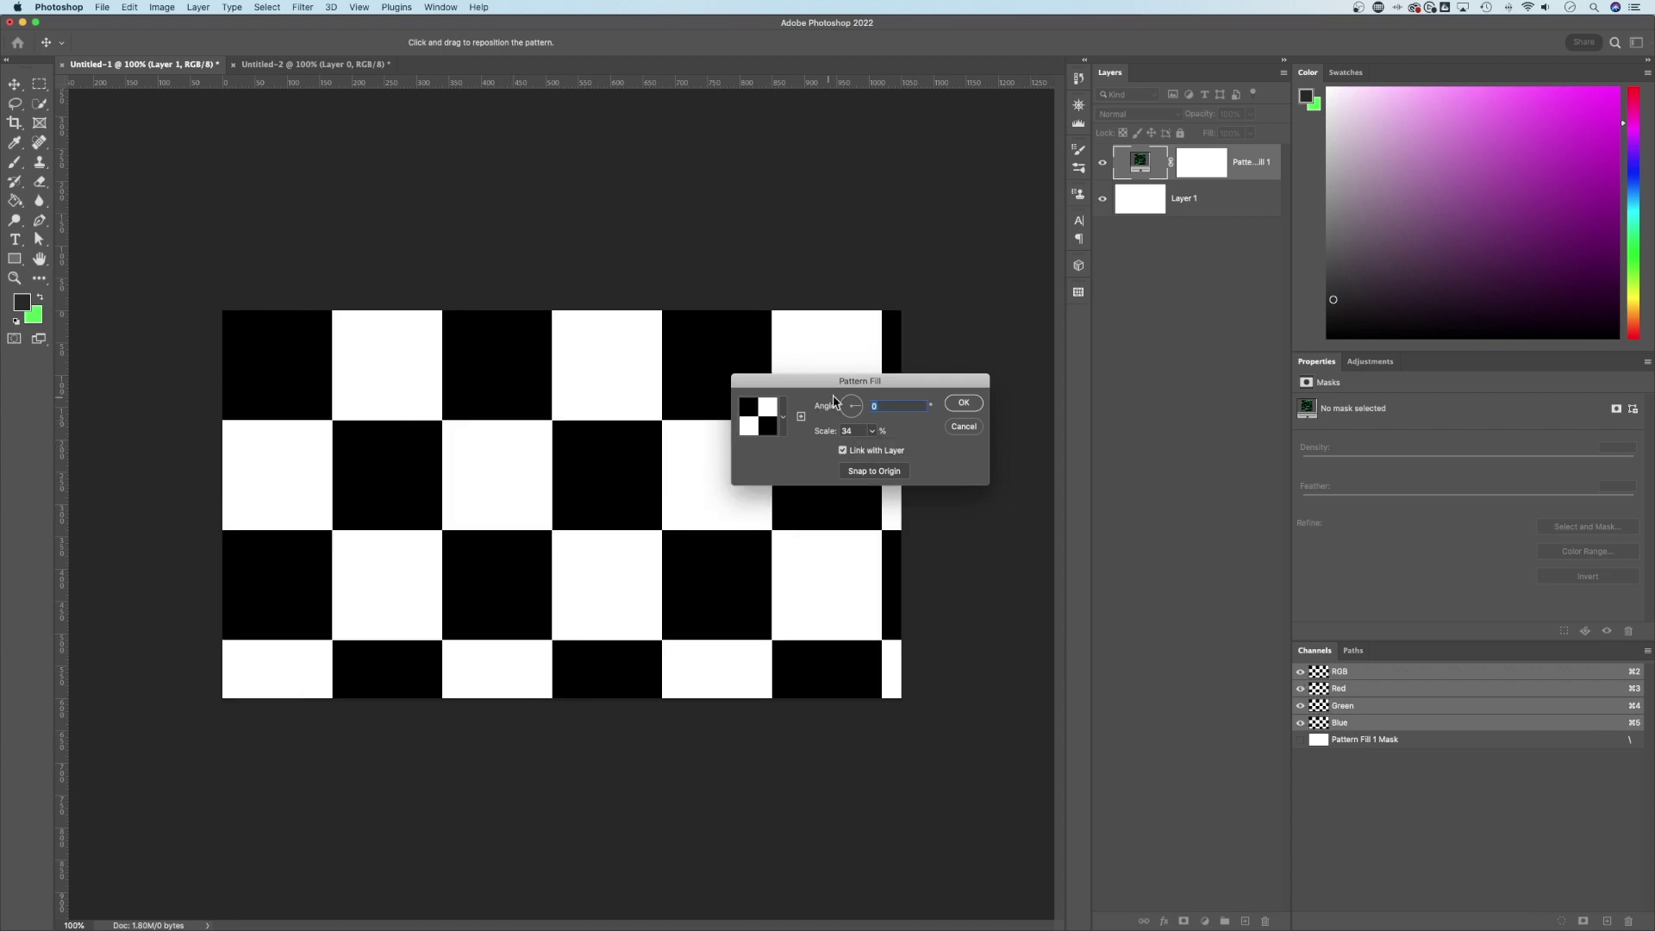
pyautogui.click(966, 410)
# Step: Cancel the Pattern Fill and draw a black rectangle over the entire canvas
pyautogui.click(968, 428)
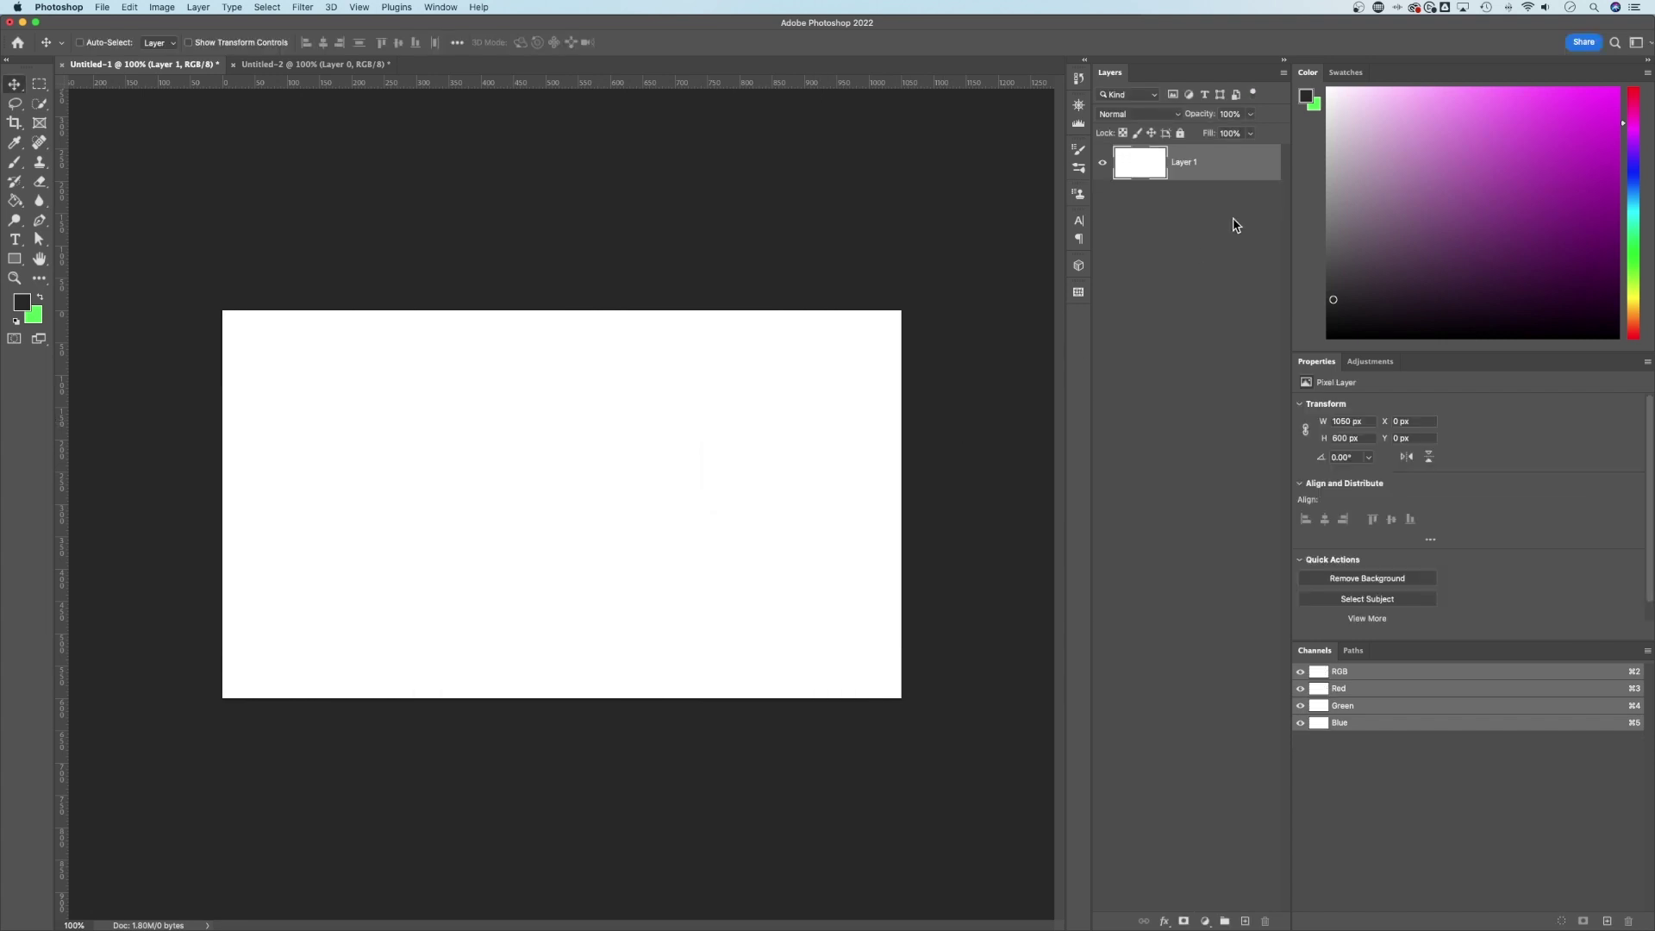
pyautogui.click(15, 260)
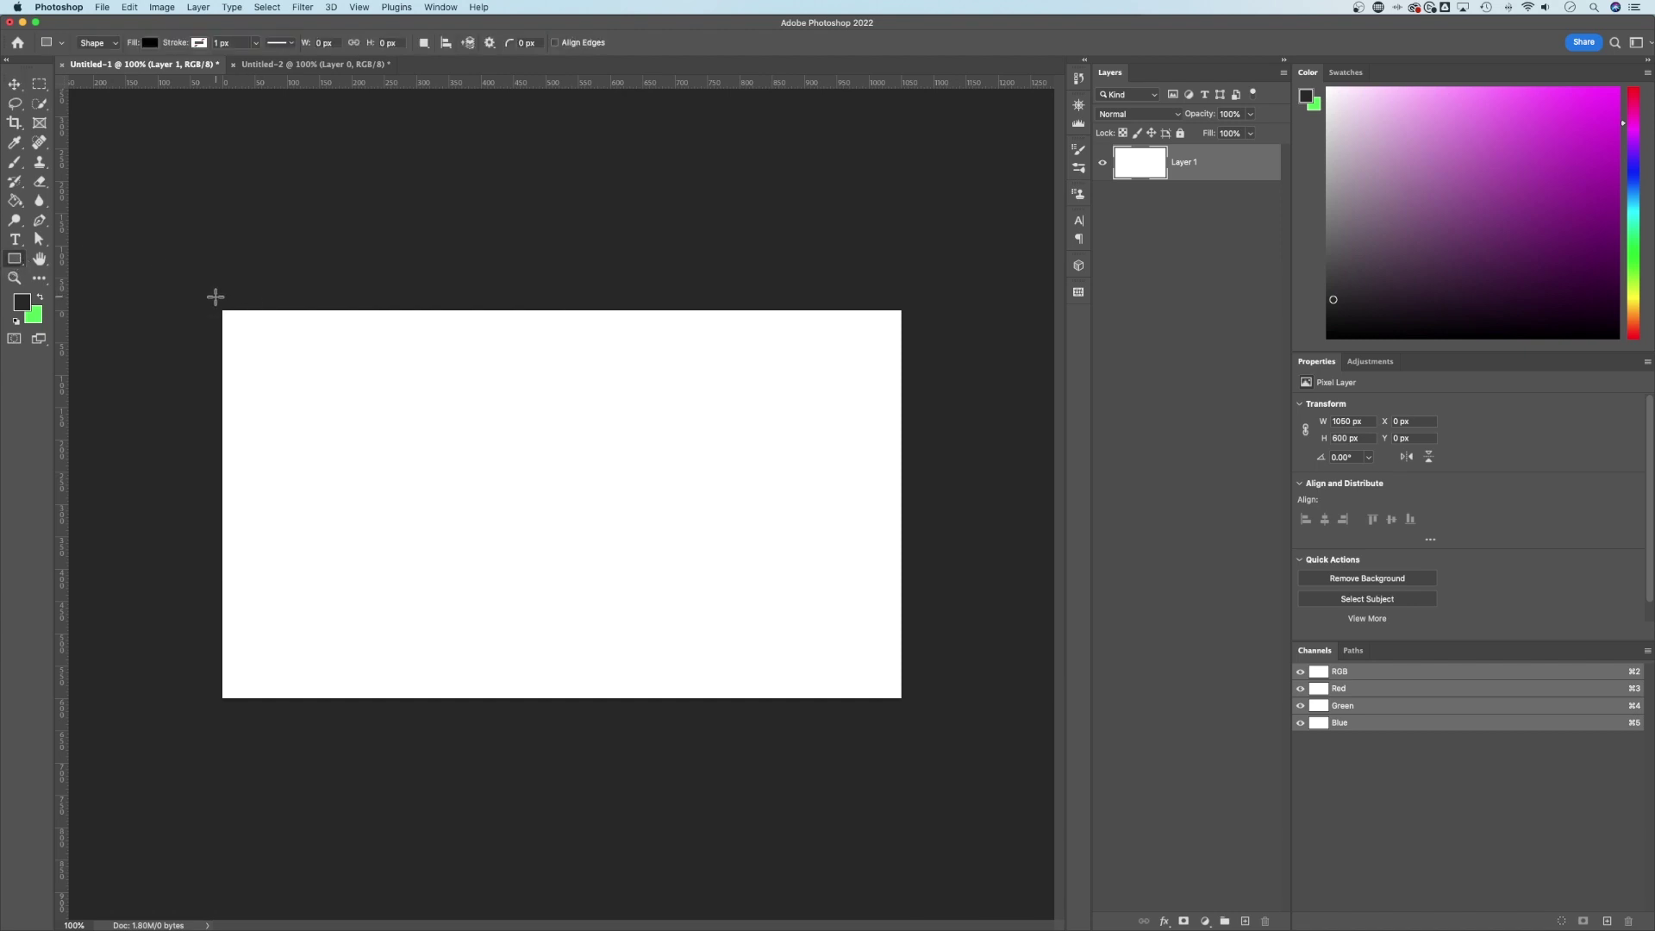
pyautogui.moveTo(210, 292)
pyautogui.mouseDown()
pyautogui.moveTo(1023, 761)
pyautogui.moveTo(909, 702)
pyautogui.moveTo(923, 712)
pyautogui.mouseUp()
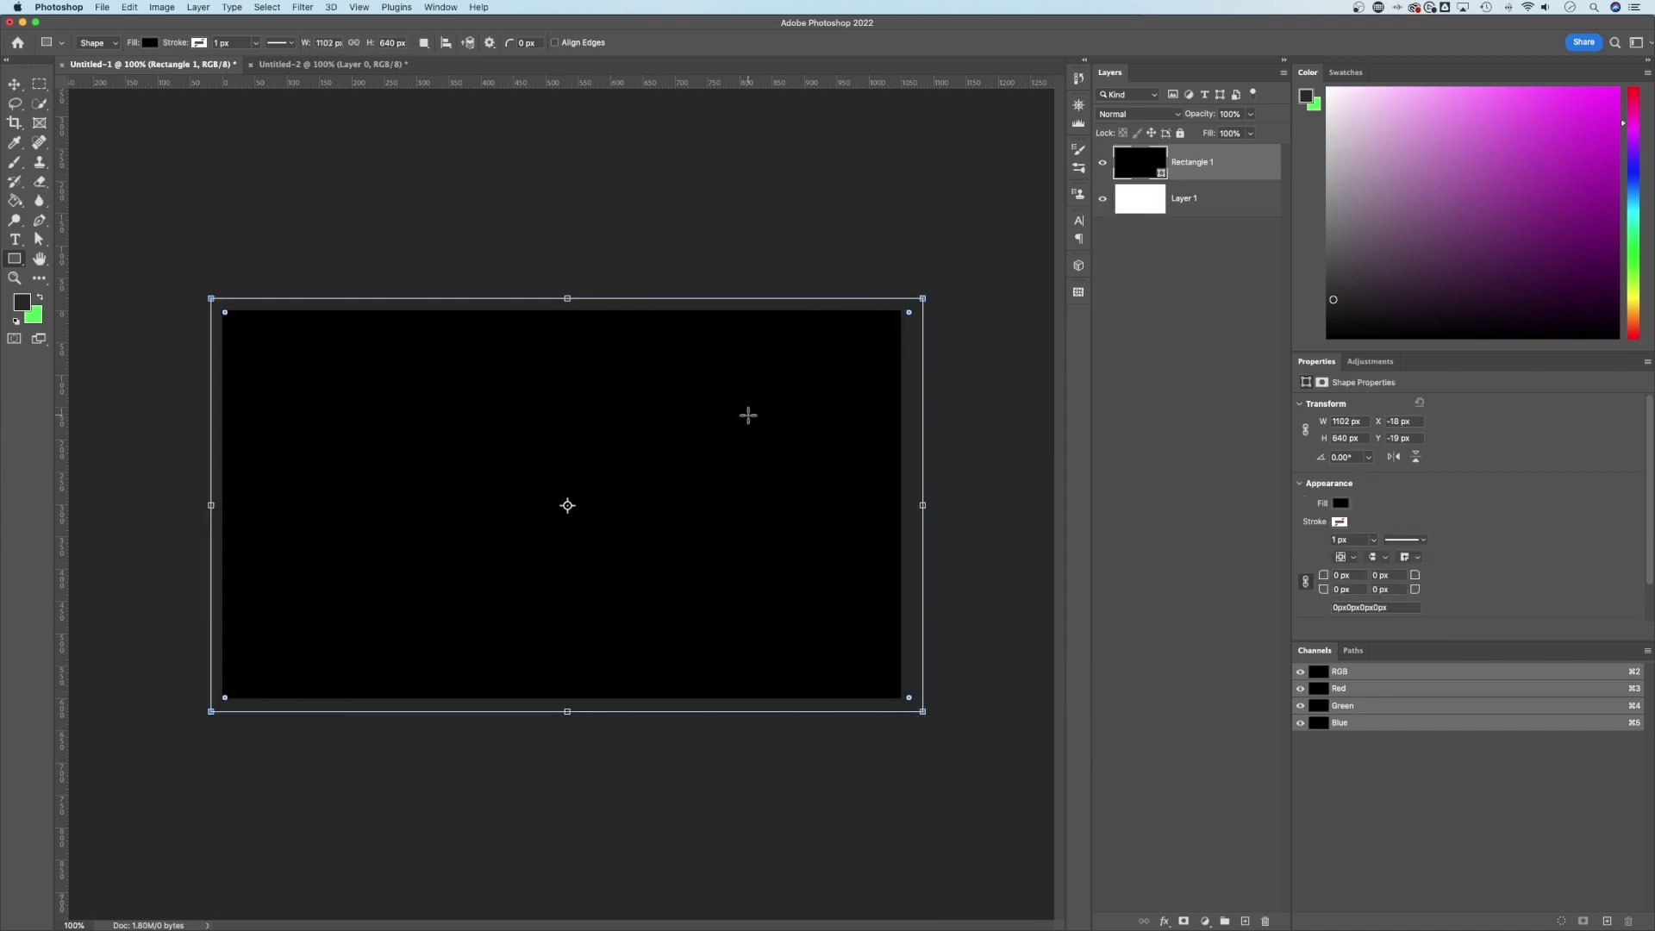
# Step: Enable a Pattern Overlay on Rectangle 1 using the black-and-white checker pattern
pyautogui.doubleClick(1243, 162)
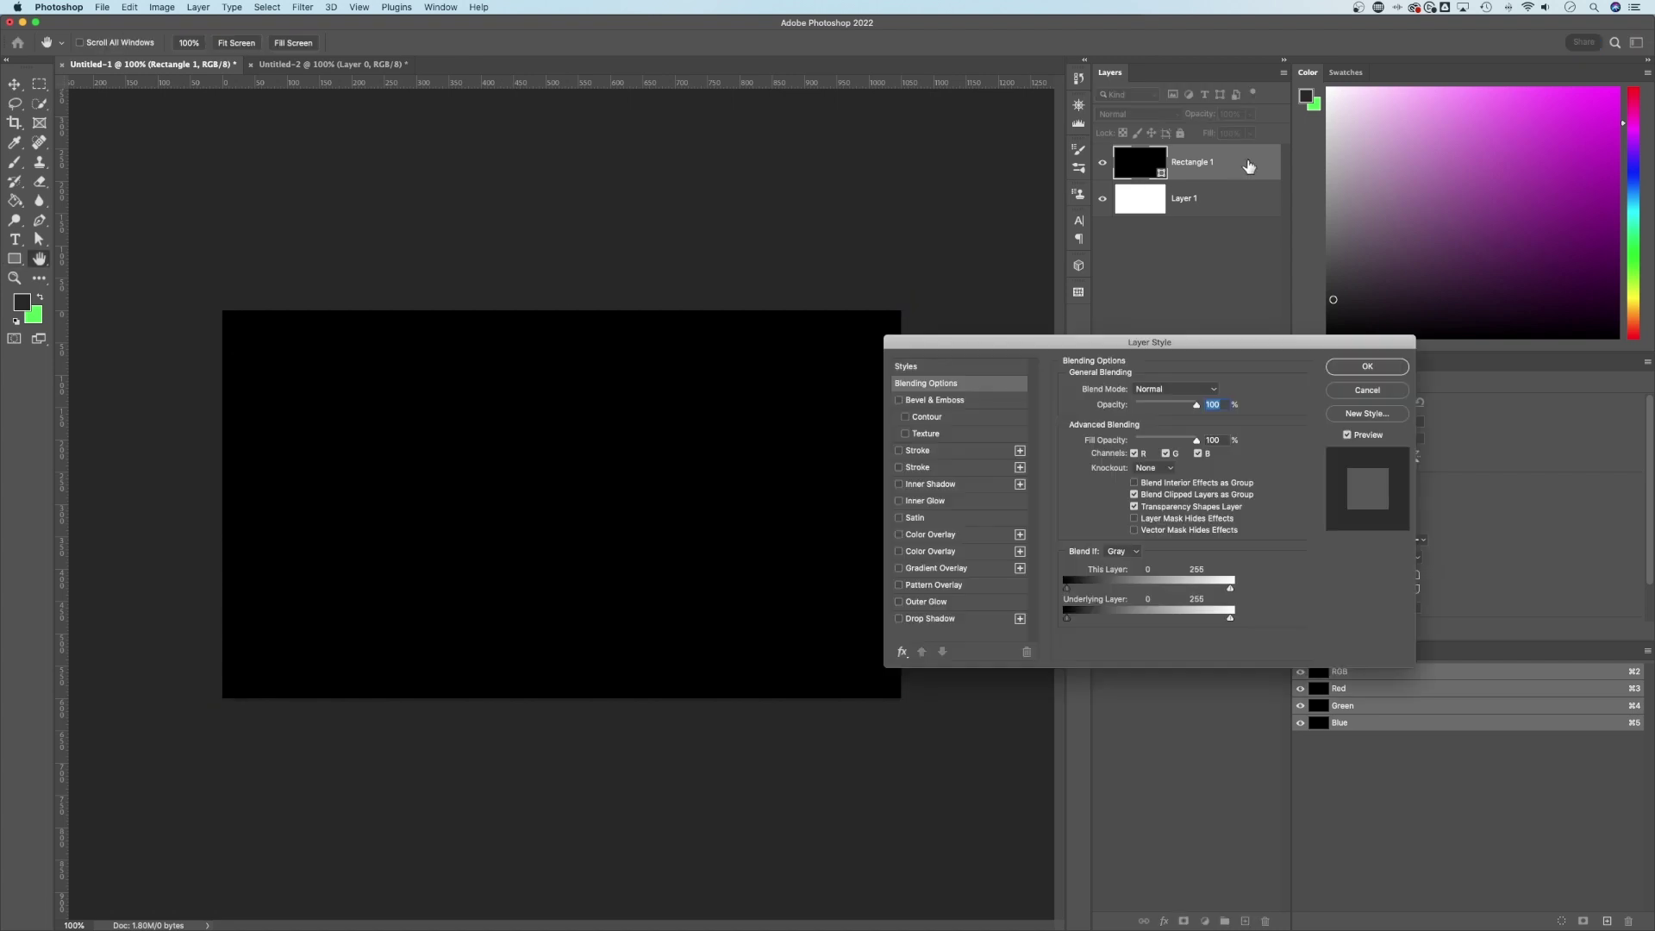
pyautogui.moveTo(1186, 350); pyautogui.dragTo(1172, 342)
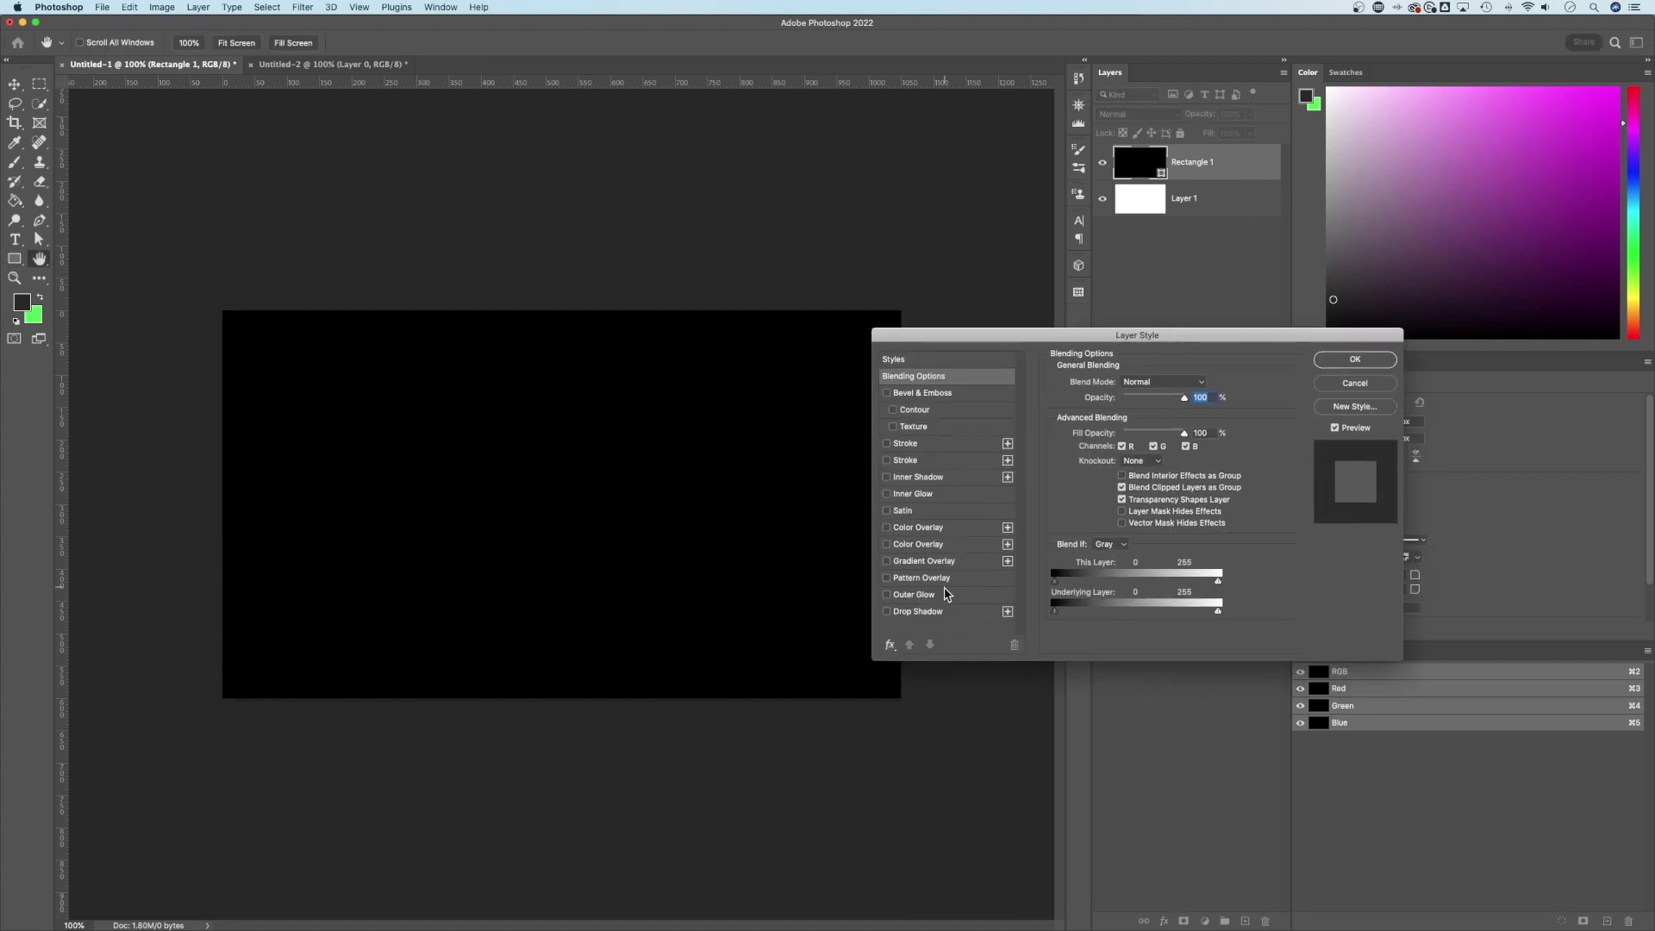
pyautogui.click(917, 582)
pyautogui.click(1121, 424)
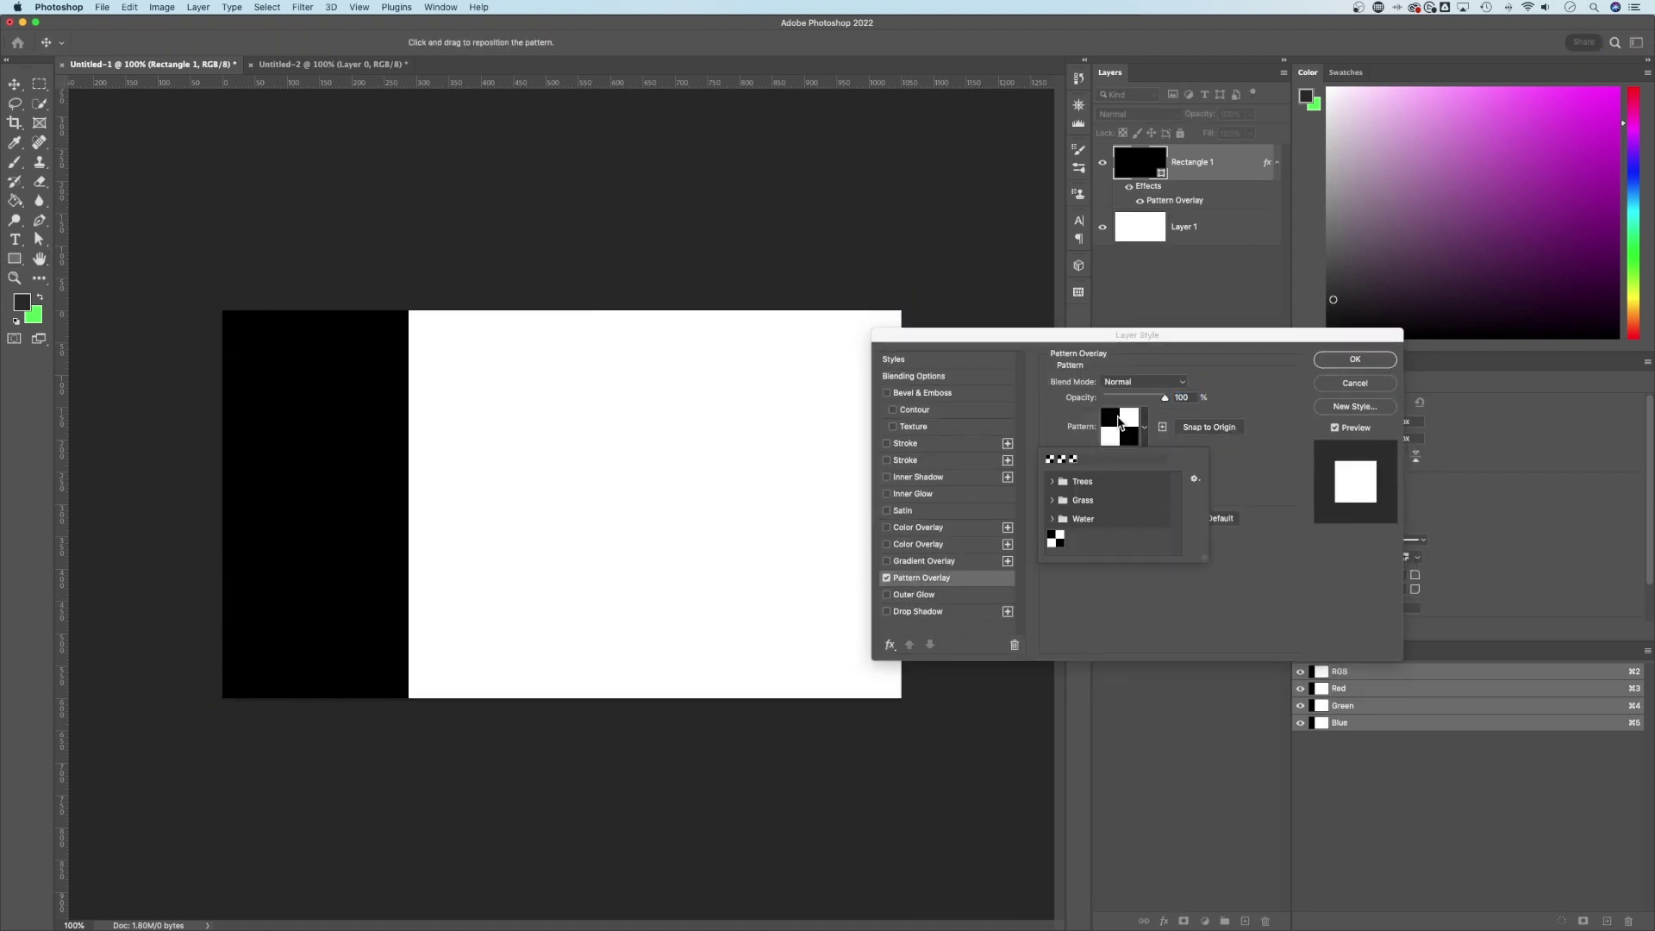
pyautogui.click(1056, 540)
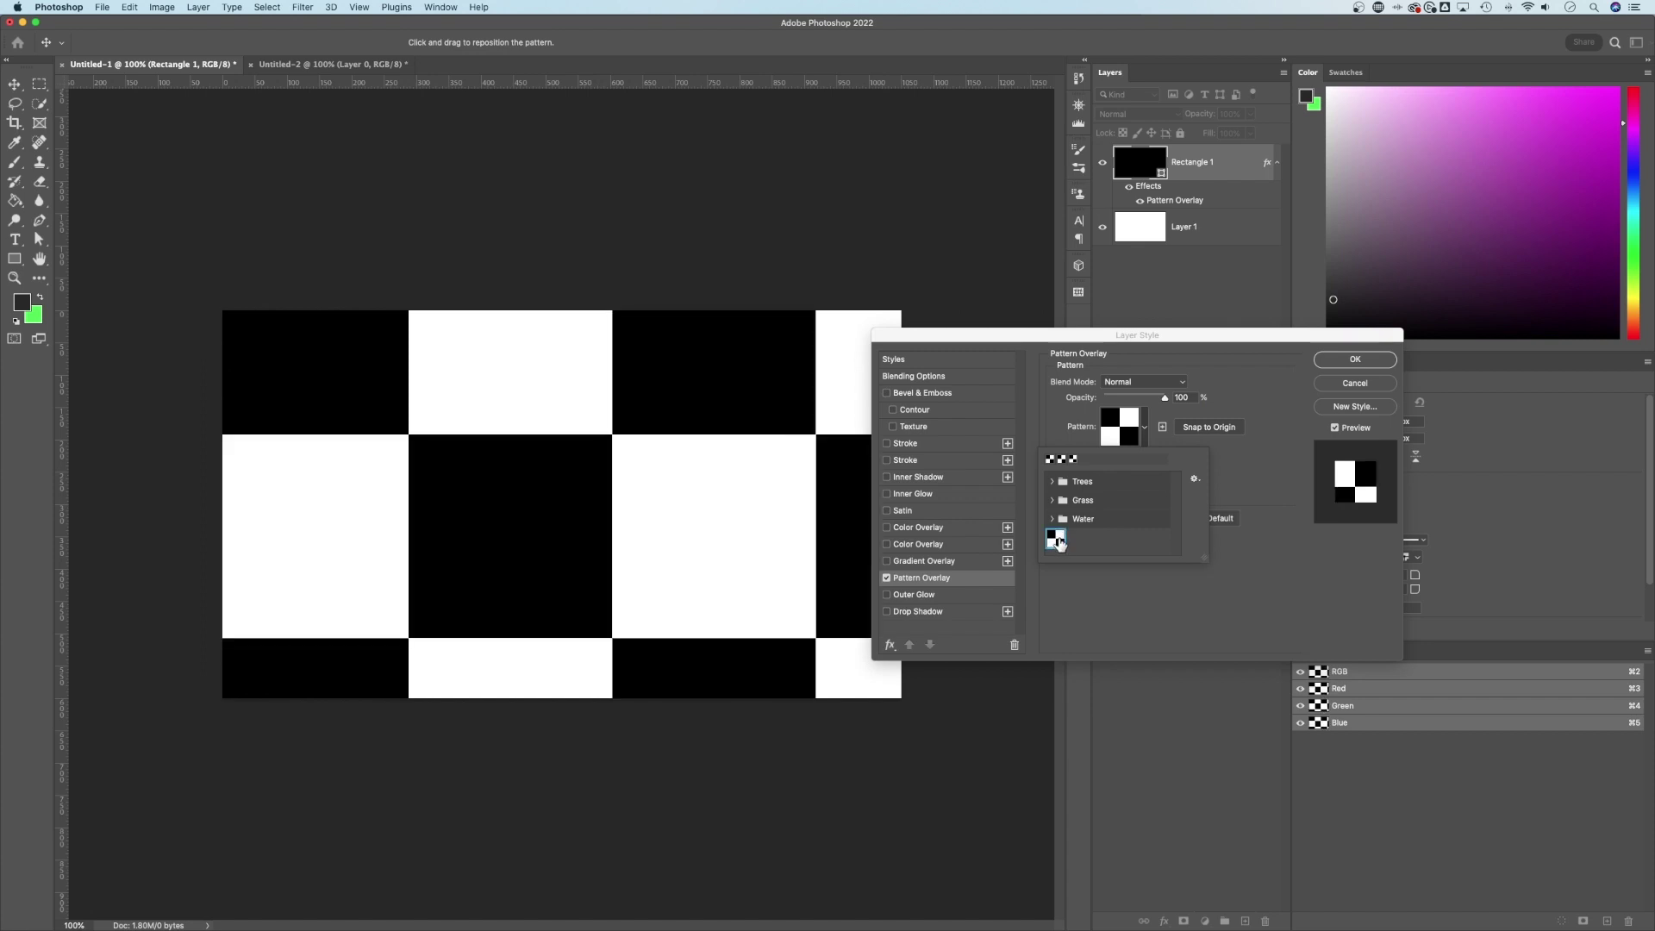
pyautogui.click(1206, 398)
# Step: Keep the overlay at Normal blend and 0° angle, and shrink its scale to 29%
pyautogui.moveTo(1164, 397)
pyautogui.mouseDown()
pyautogui.moveTo(1134, 398)
pyautogui.moveTo(1166, 398)
pyautogui.mouseUp()
pyautogui.click(1175, 381)
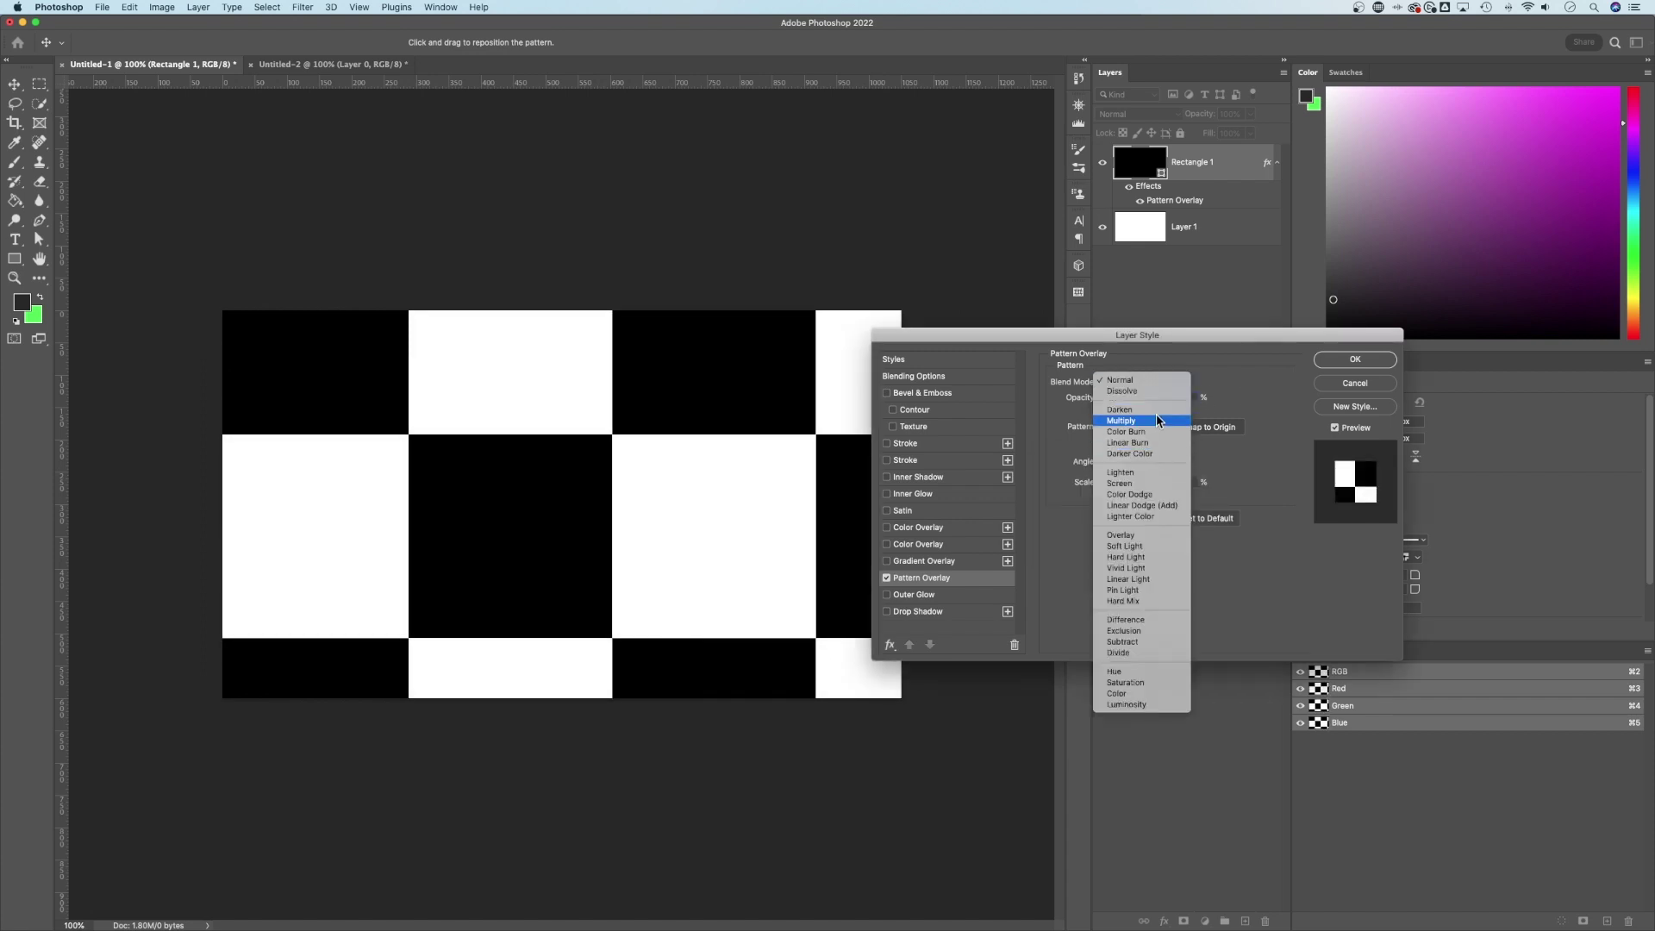
pyautogui.click(1237, 389)
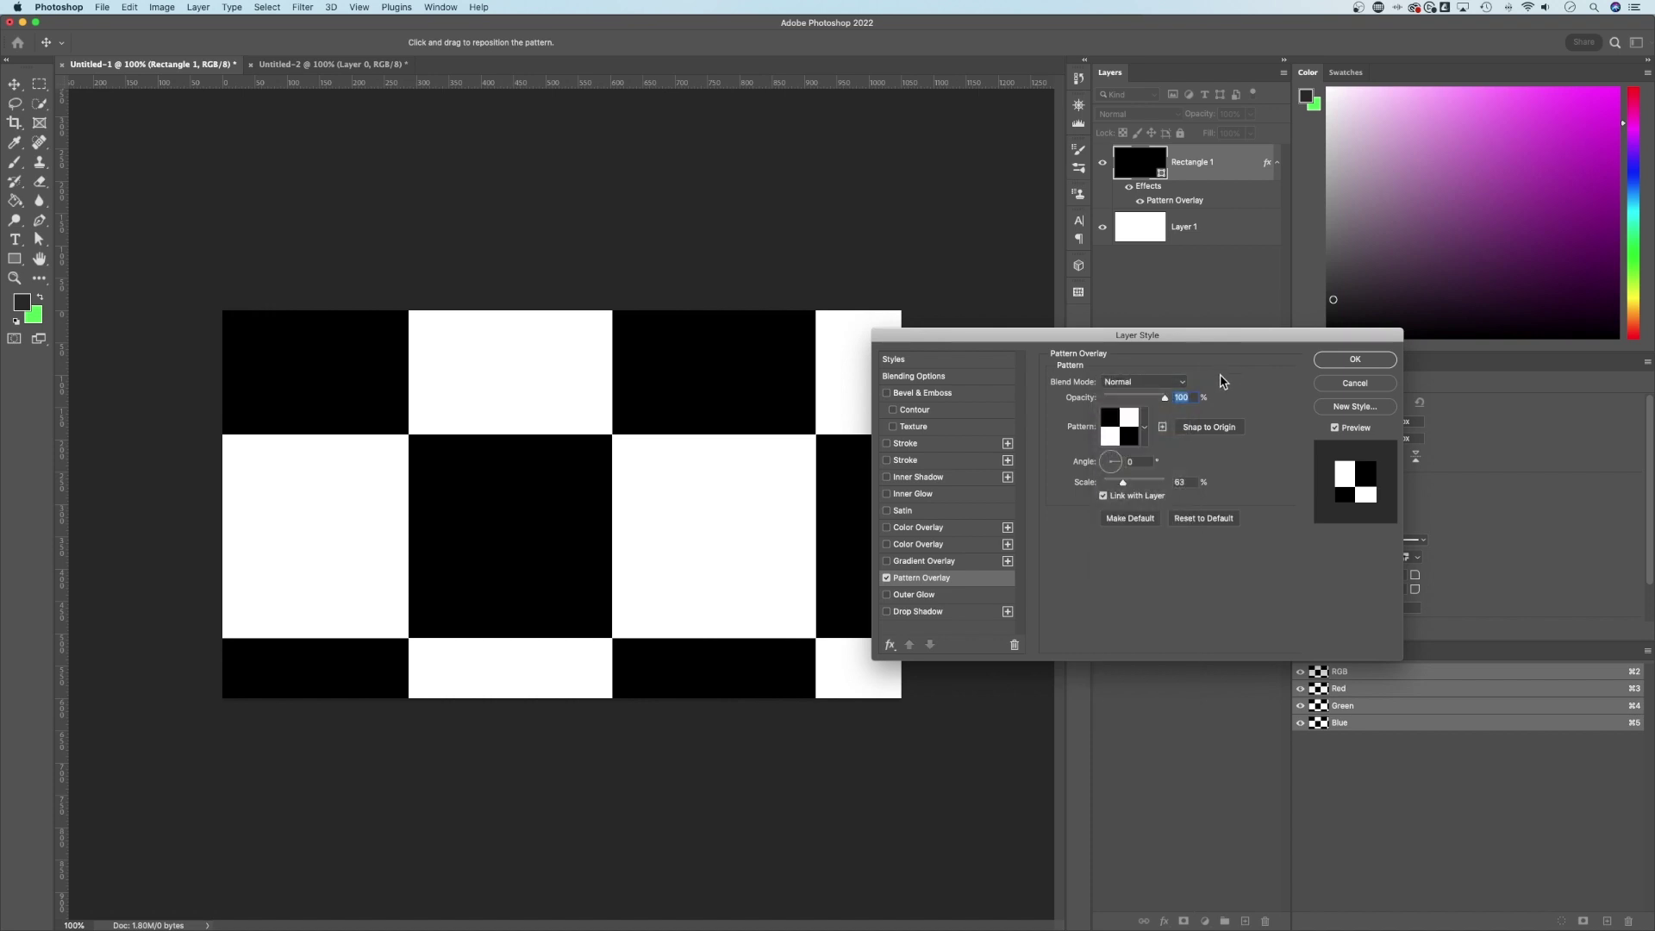
pyautogui.moveTo(1119, 457); pyautogui.dragTo(1123, 466)
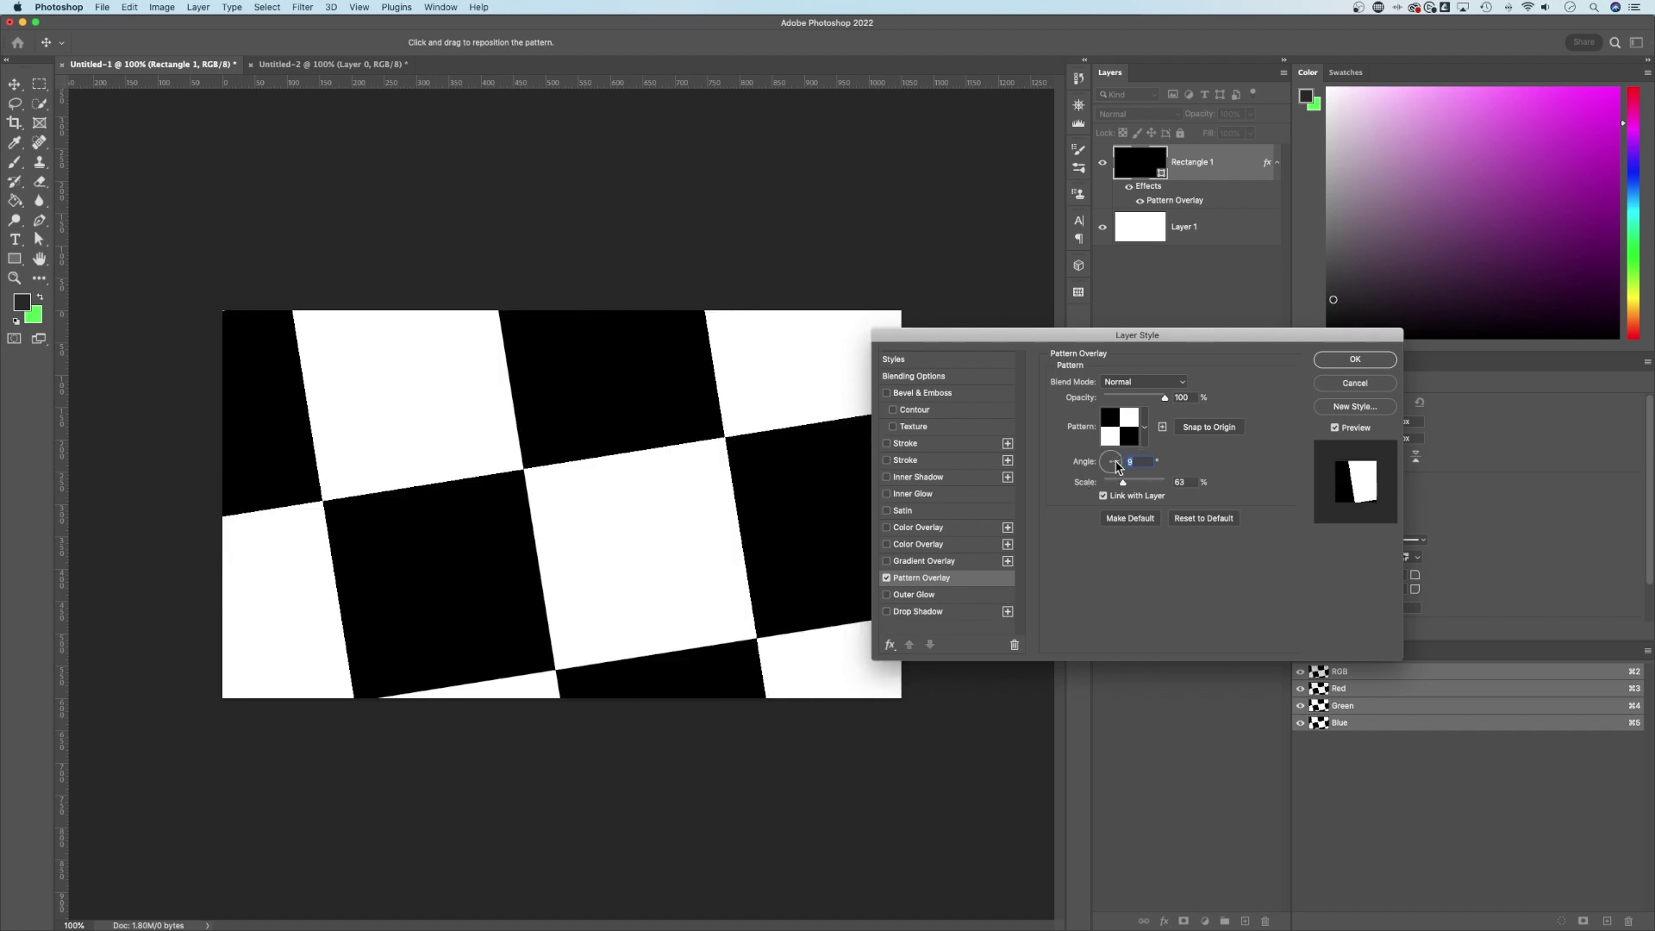
pyautogui.click(1118, 462)
pyautogui.moveTo(1123, 485); pyautogui.dragTo(1114, 491)
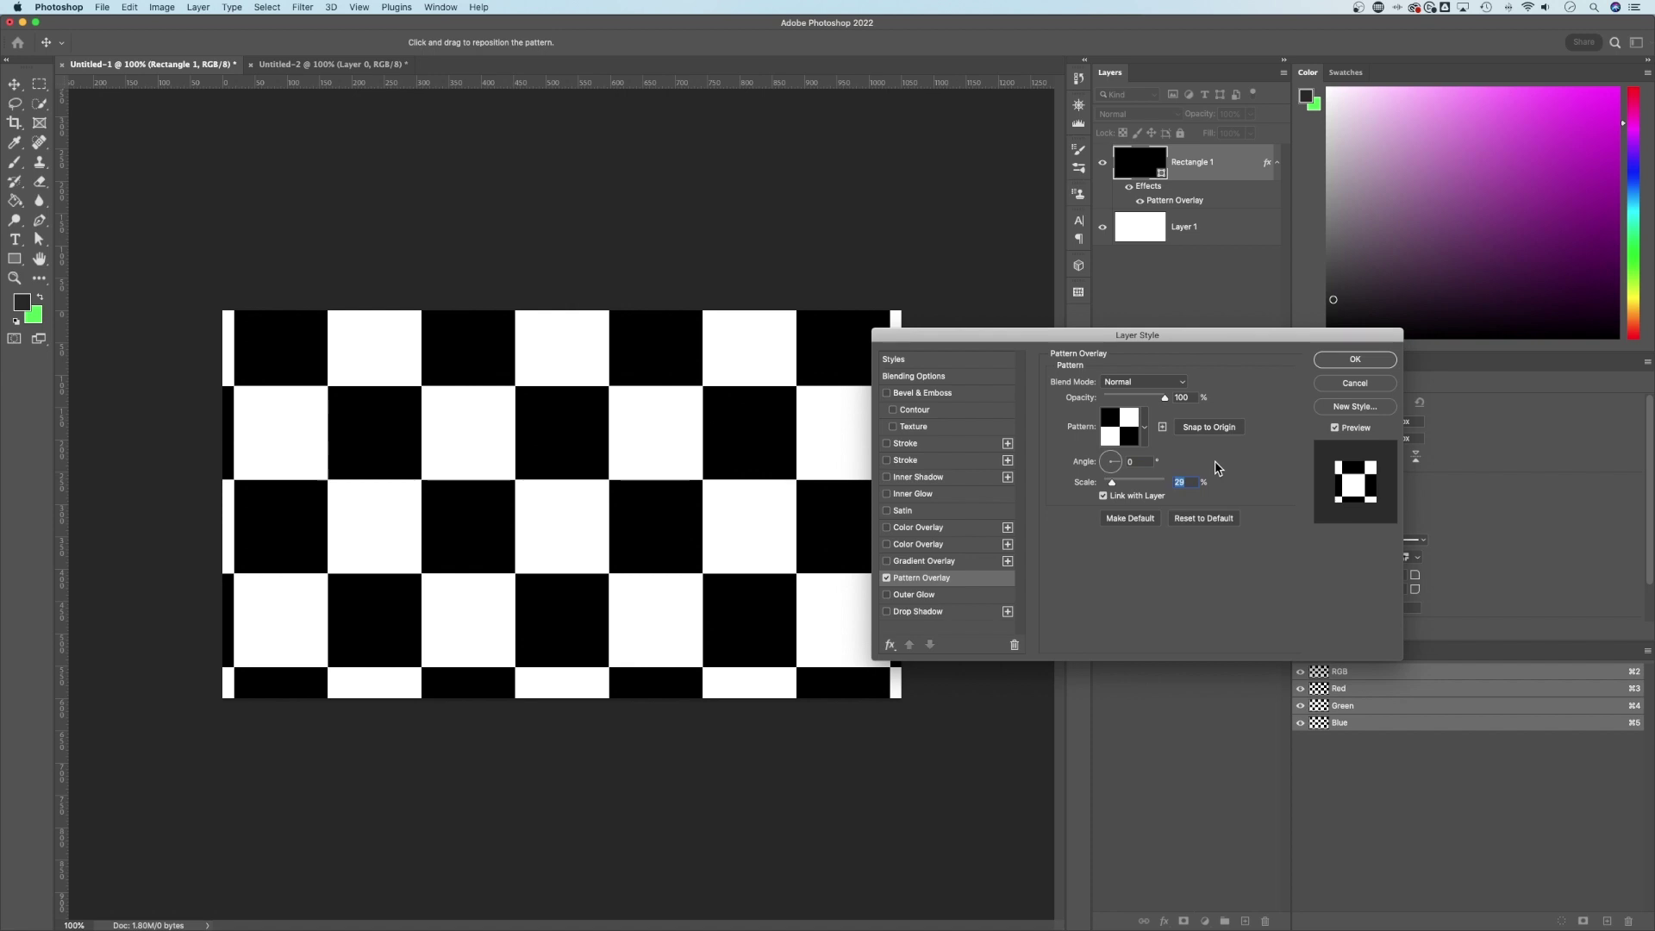
# Step: Enable a Color Overlay effect on Rectangle 1 with a red colour
pyautogui.click(920, 528)
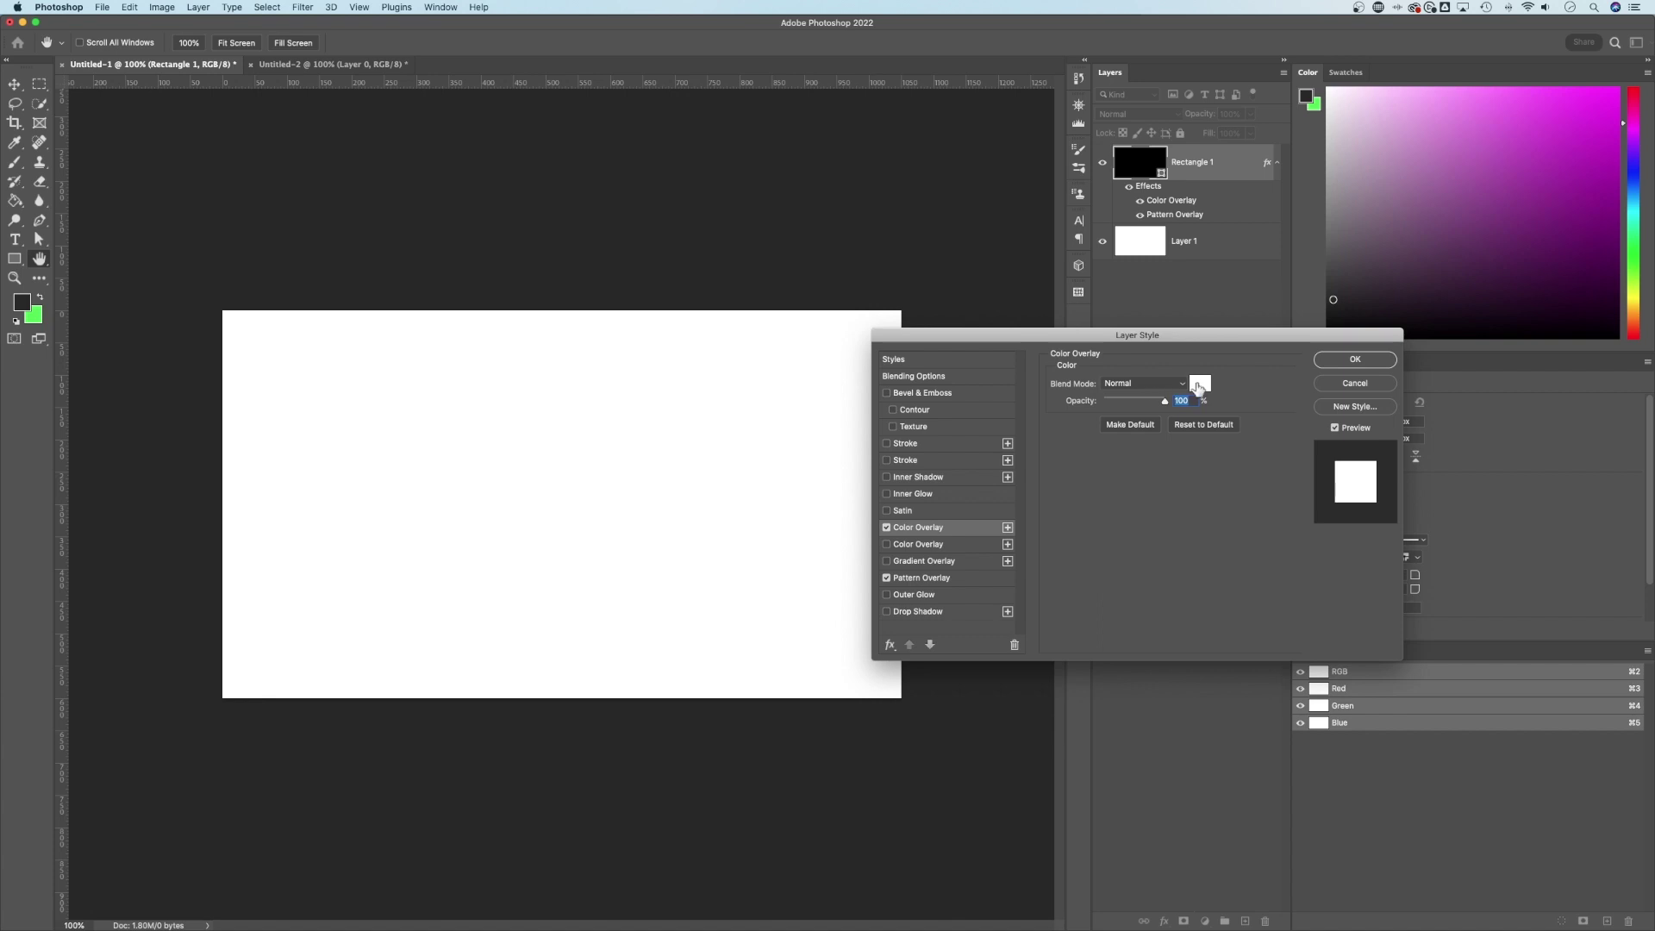
pyautogui.click(1201, 388)
pyautogui.click(1193, 282)
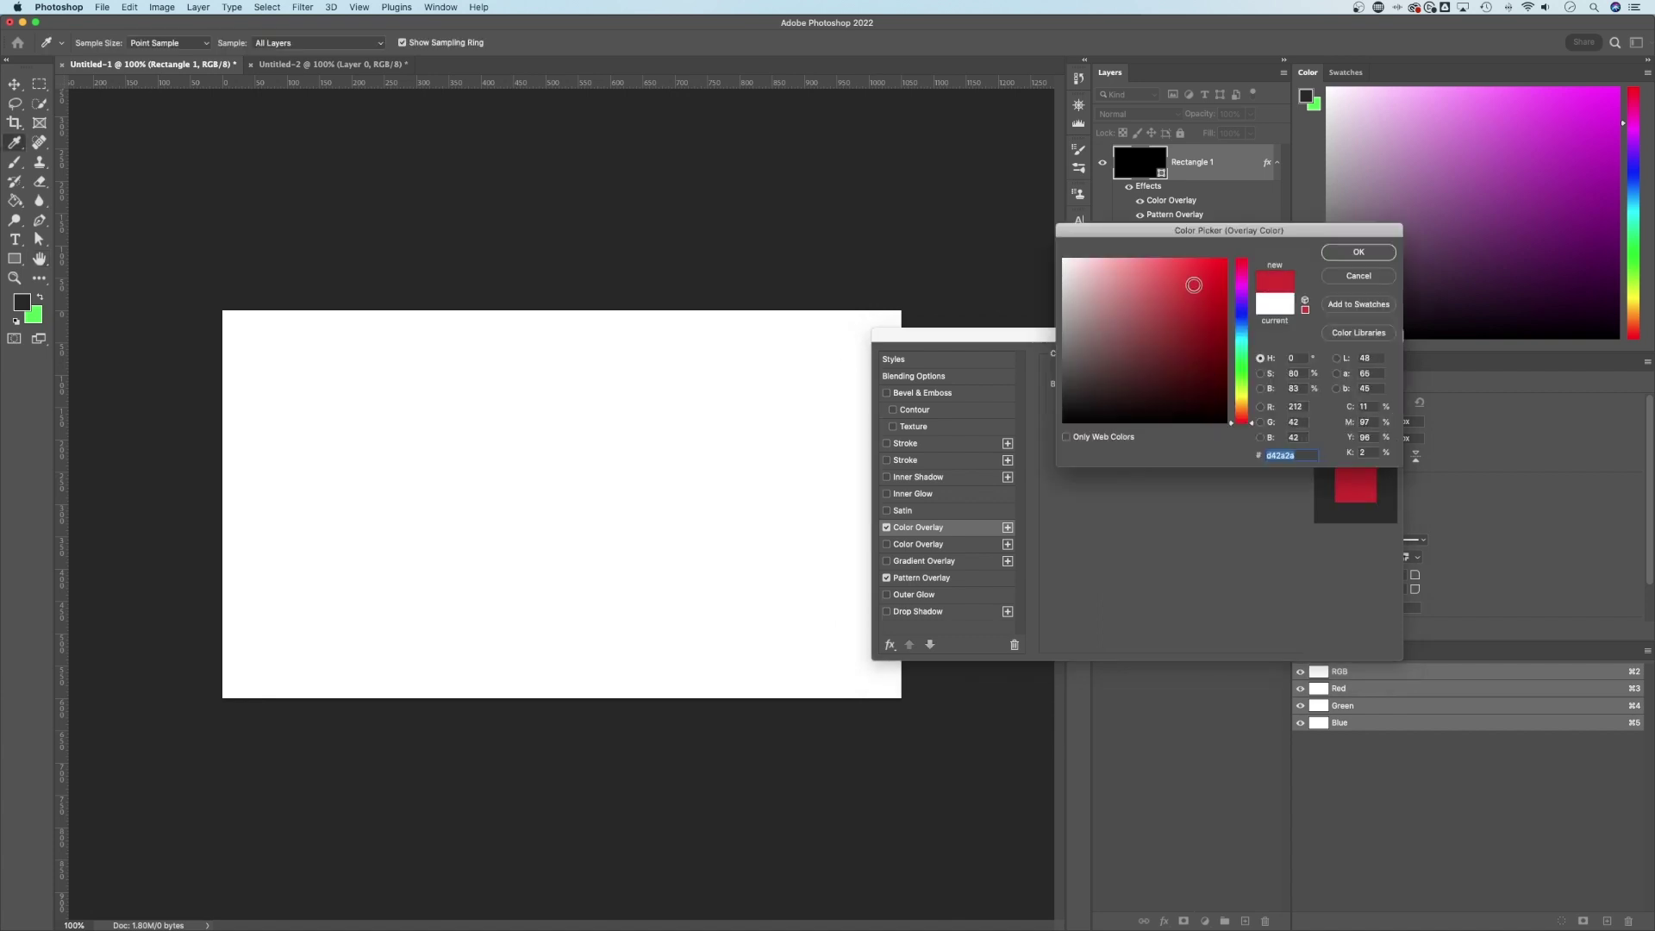
pyautogui.click(1362, 252)
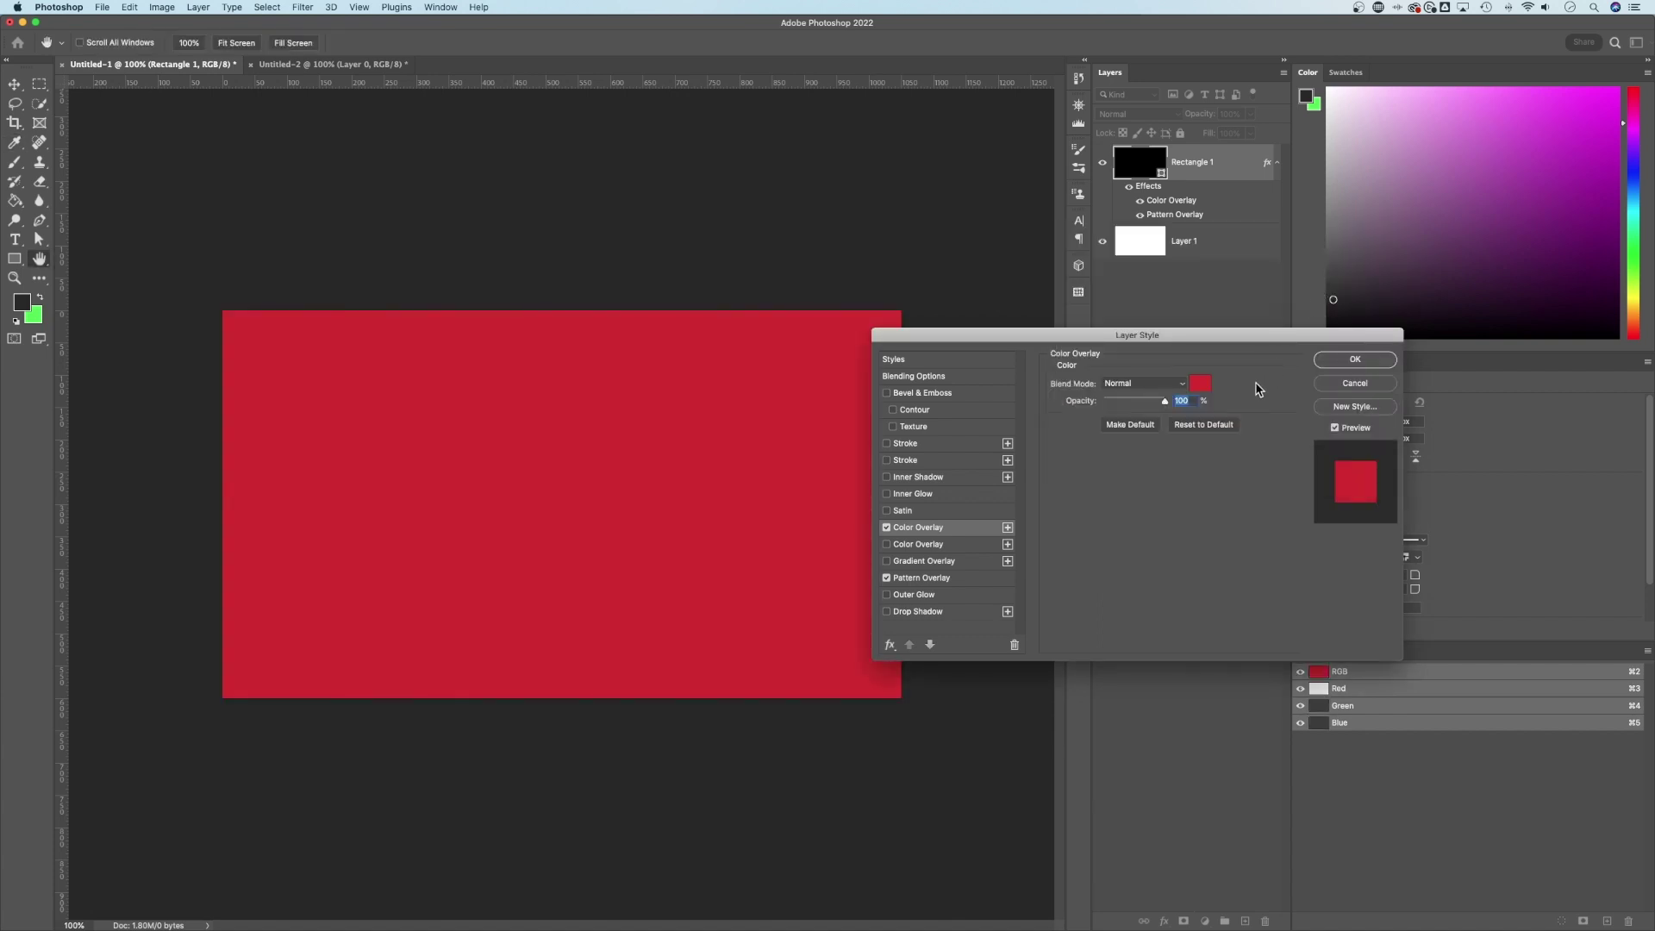
# Step: Set the red overlay's blend mode to Screen, trying Multiply first, and apply the style
pyautogui.click(1140, 389)
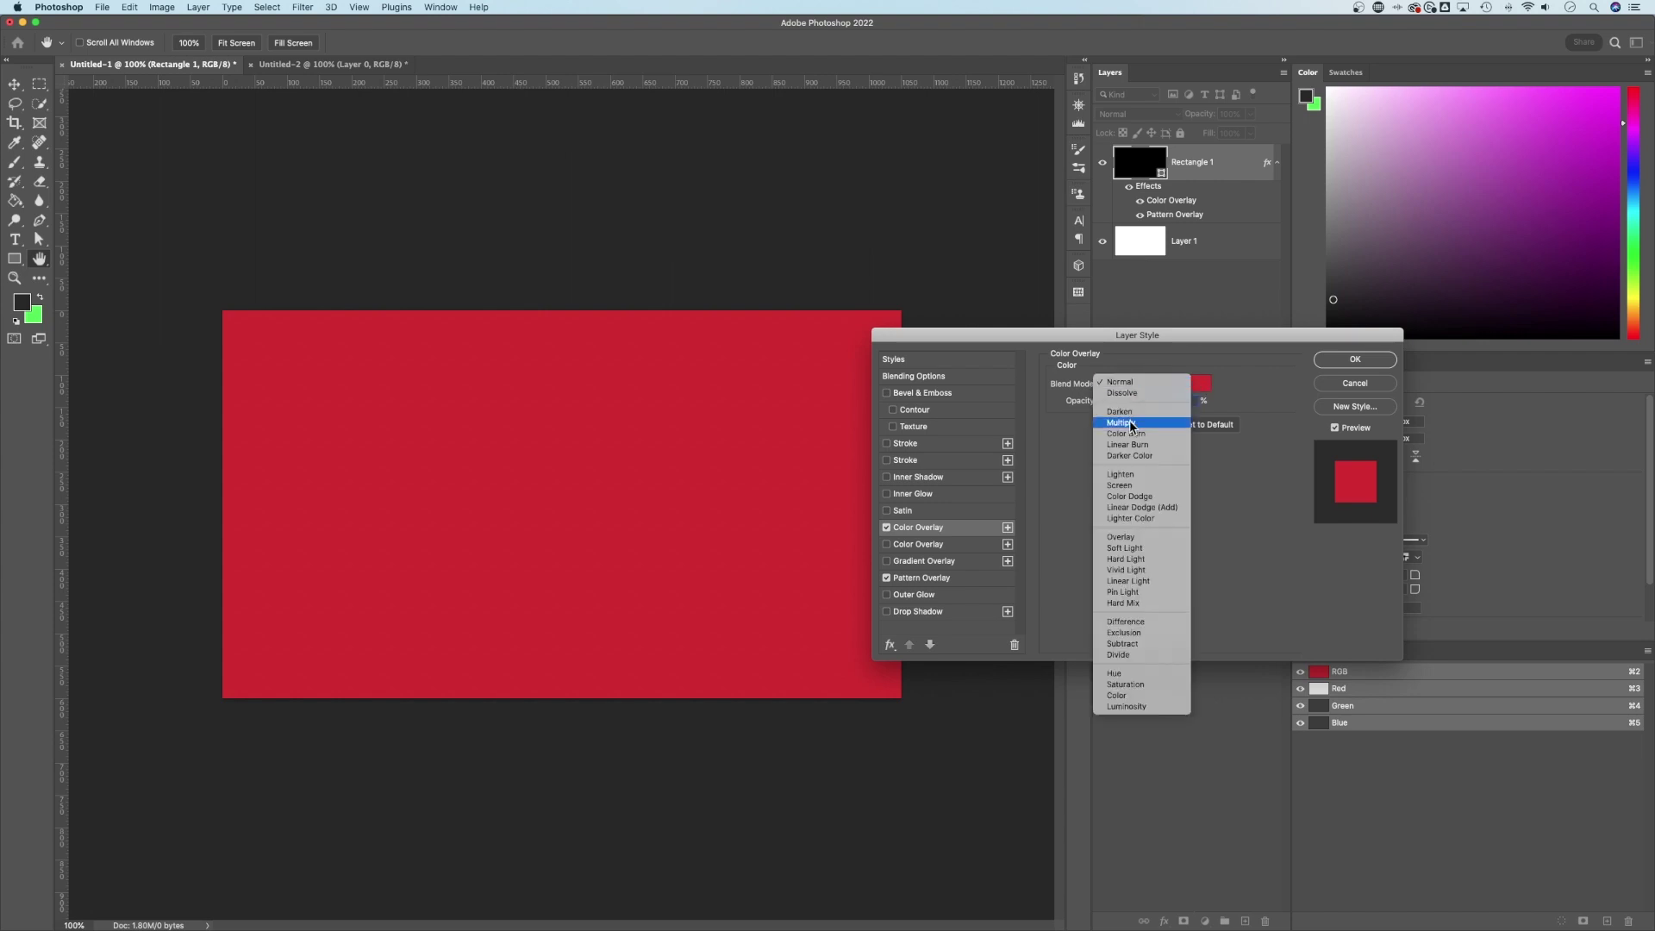
pyautogui.click(1132, 423)
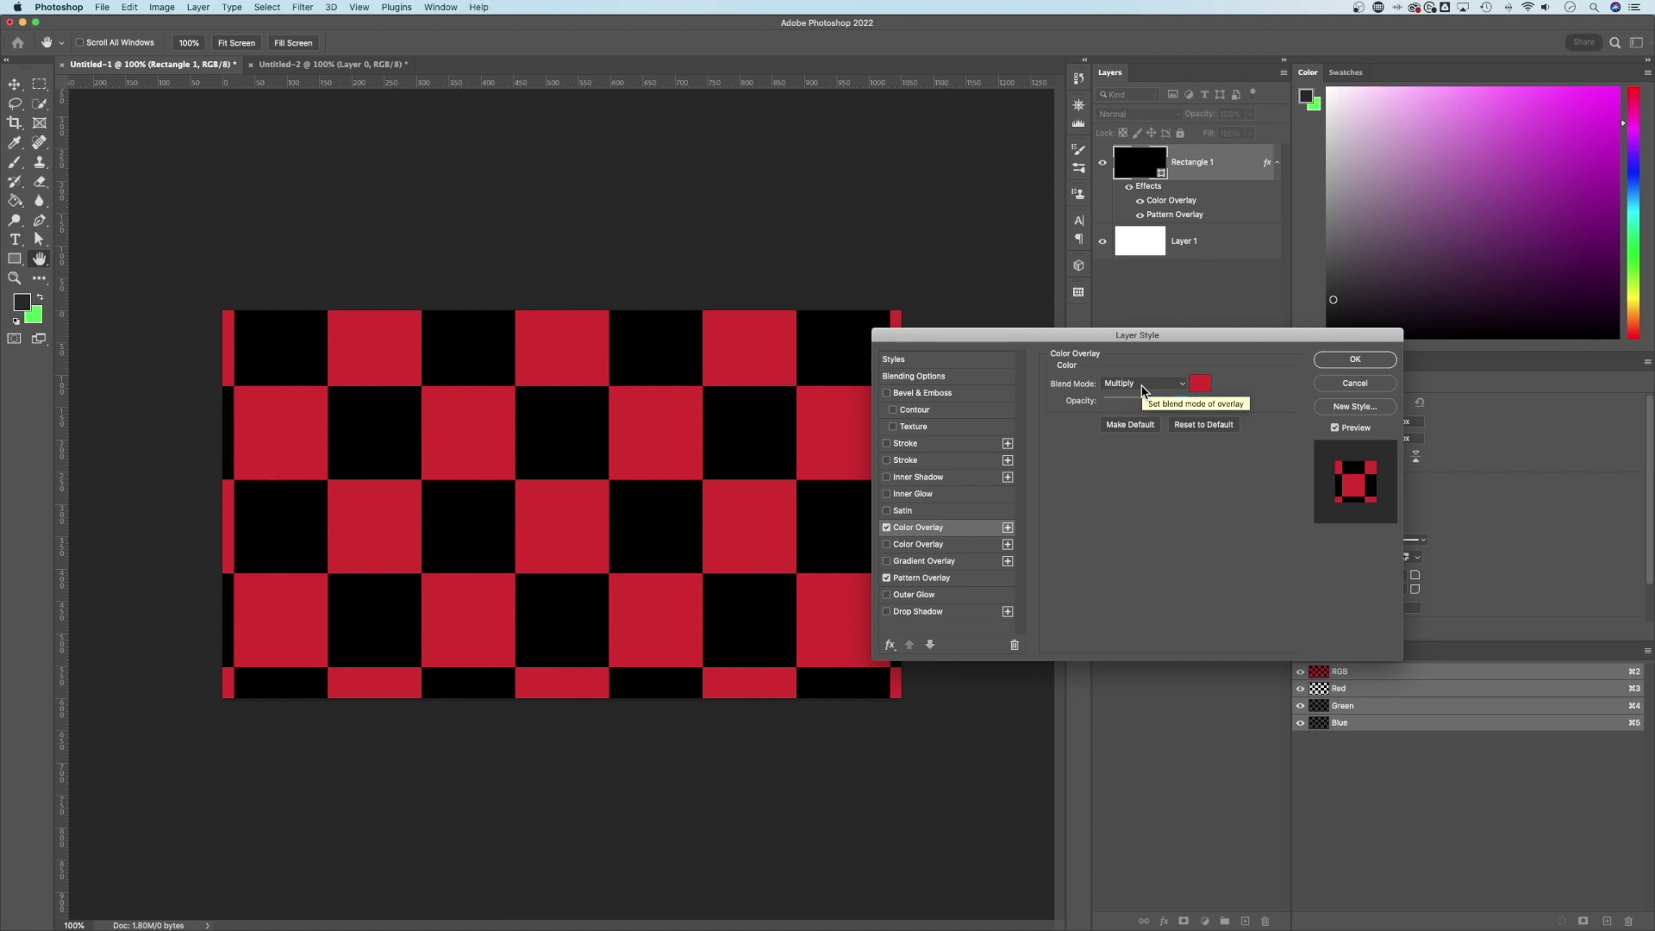
pyautogui.click(1142, 384)
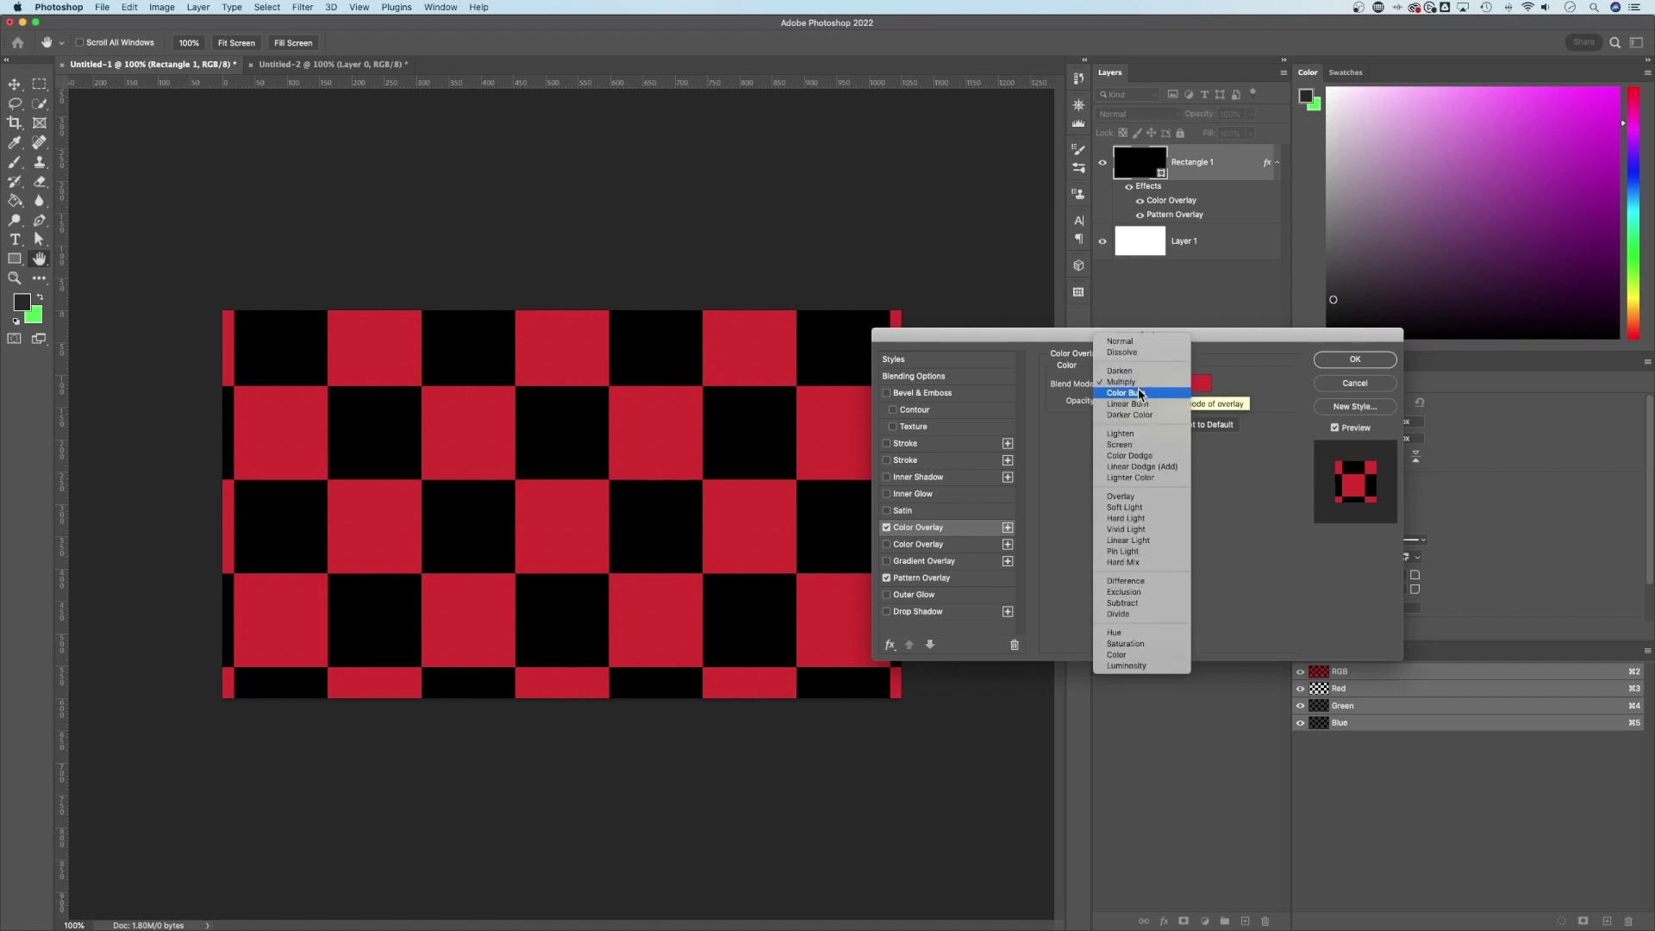
pyautogui.click(1130, 443)
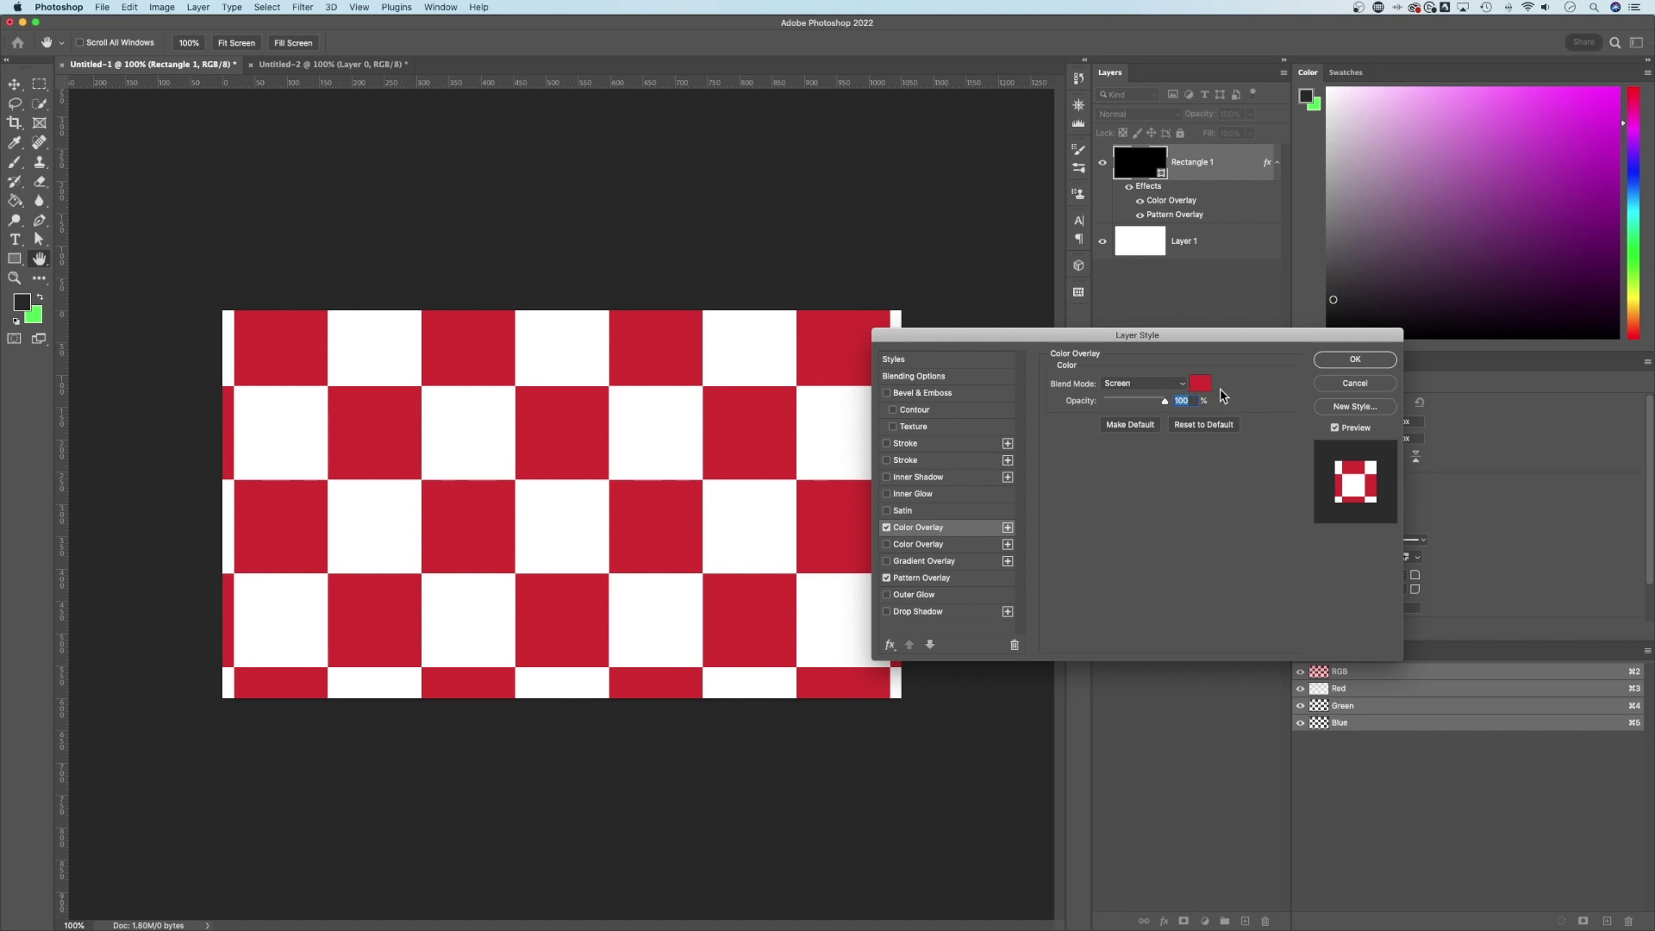
pyautogui.click(1348, 360)
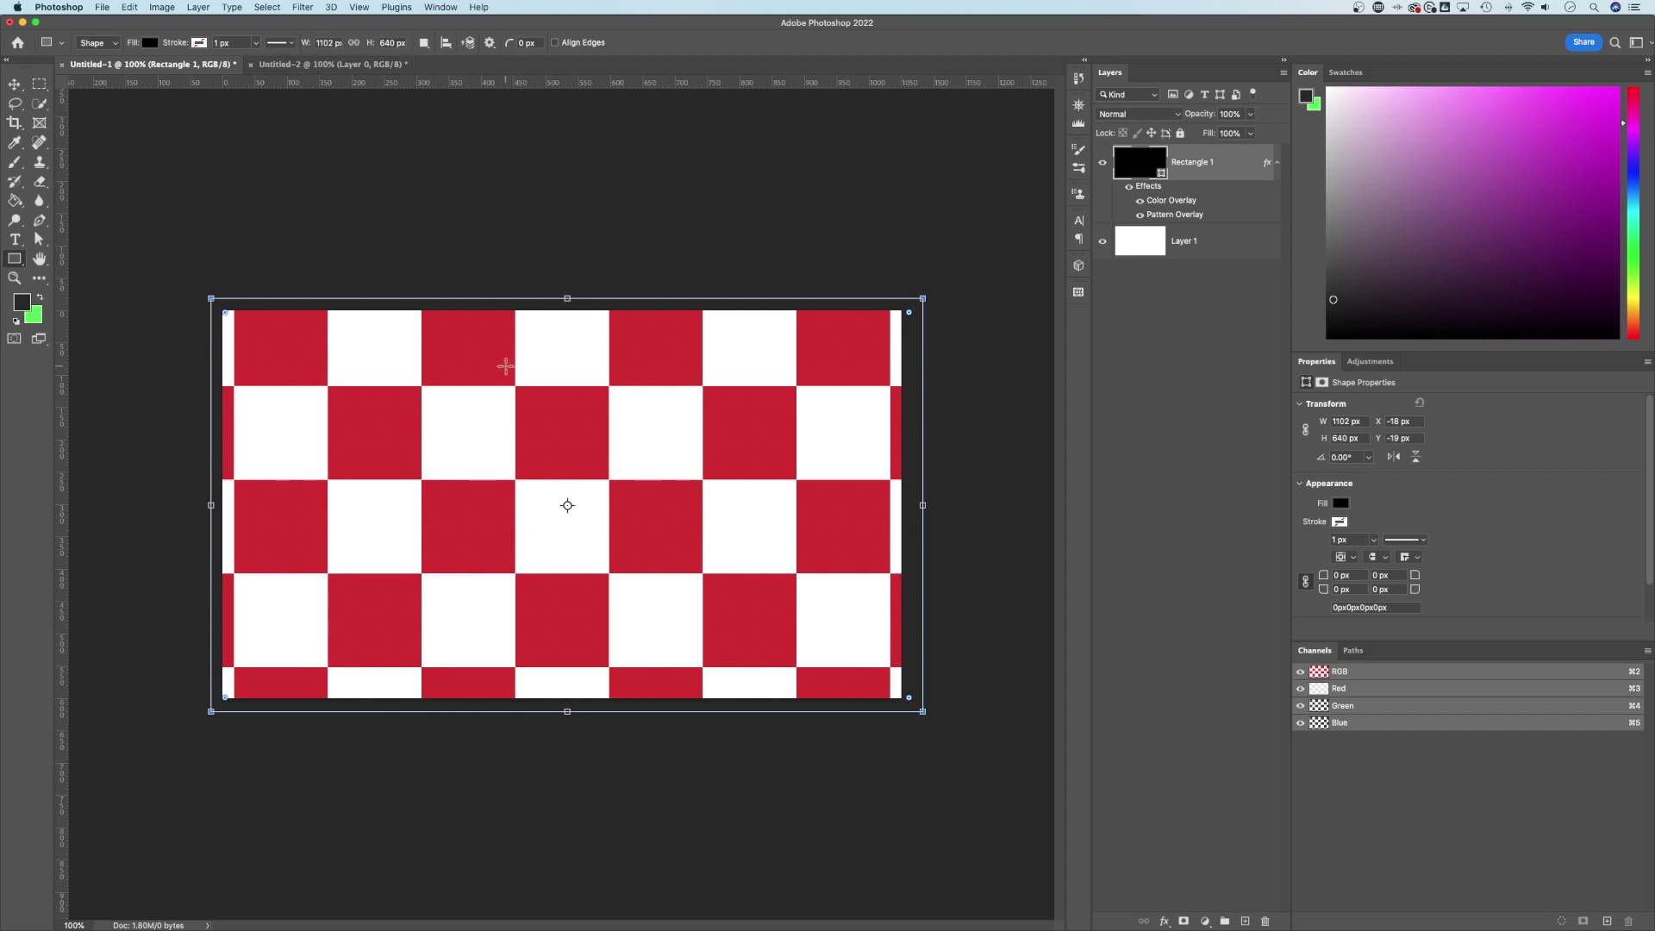
# Step: In Untitled-2, fill the bottom-right square (Rectangle 1 copy) with red
pyautogui.click(316, 62)
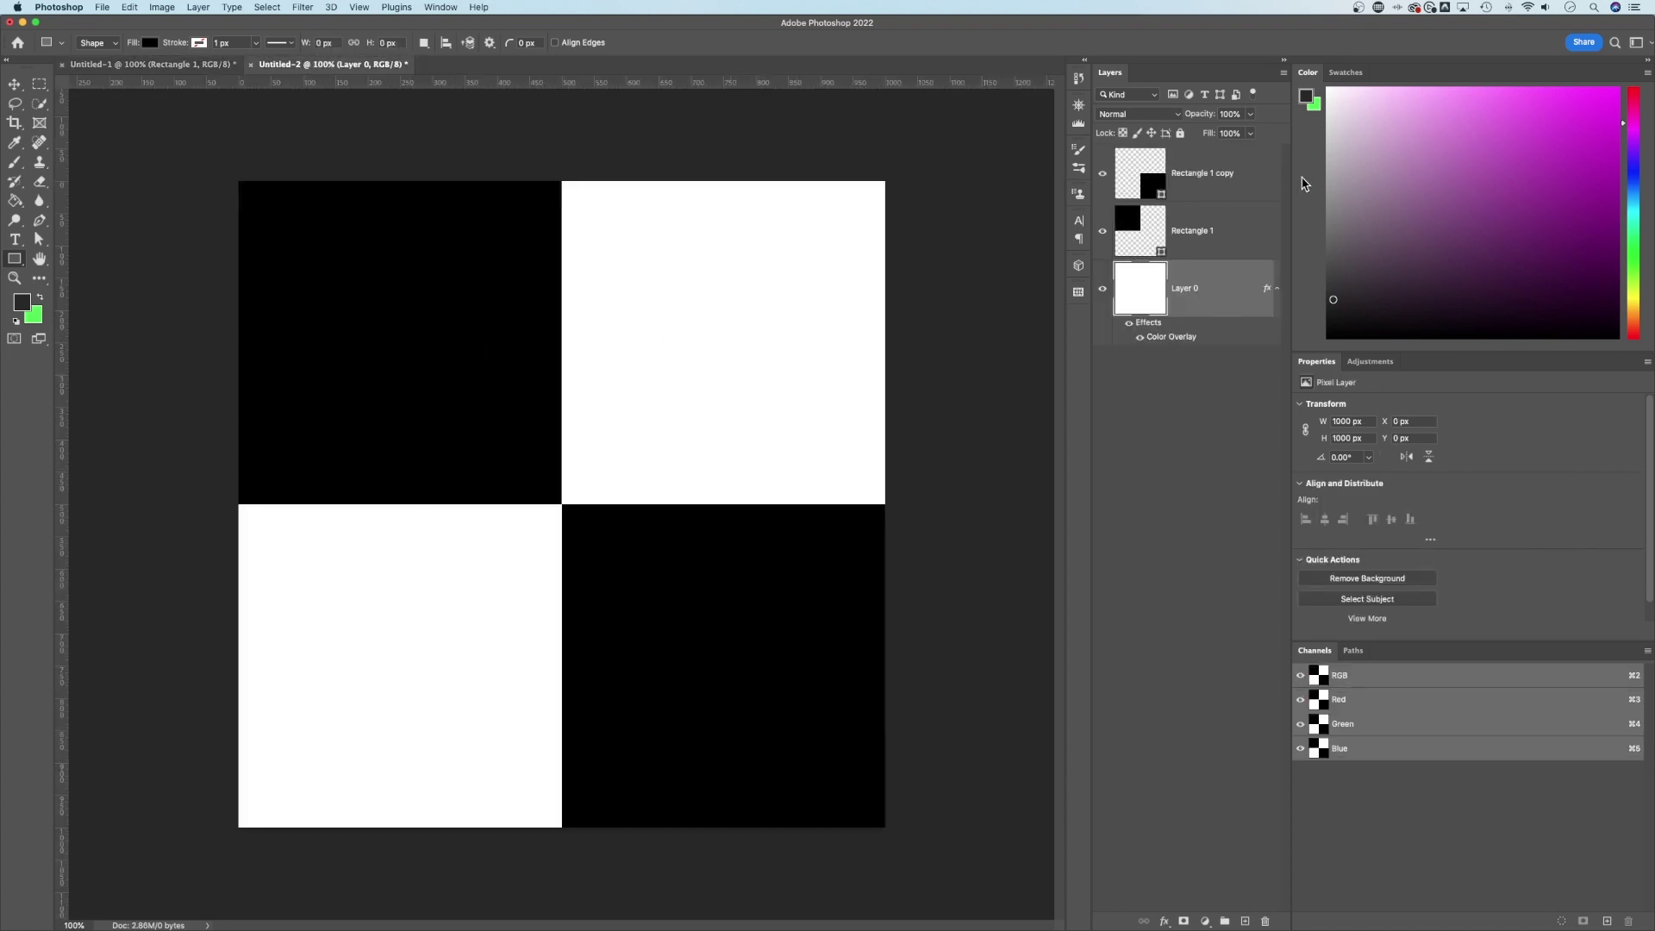
pyautogui.click(1247, 188)
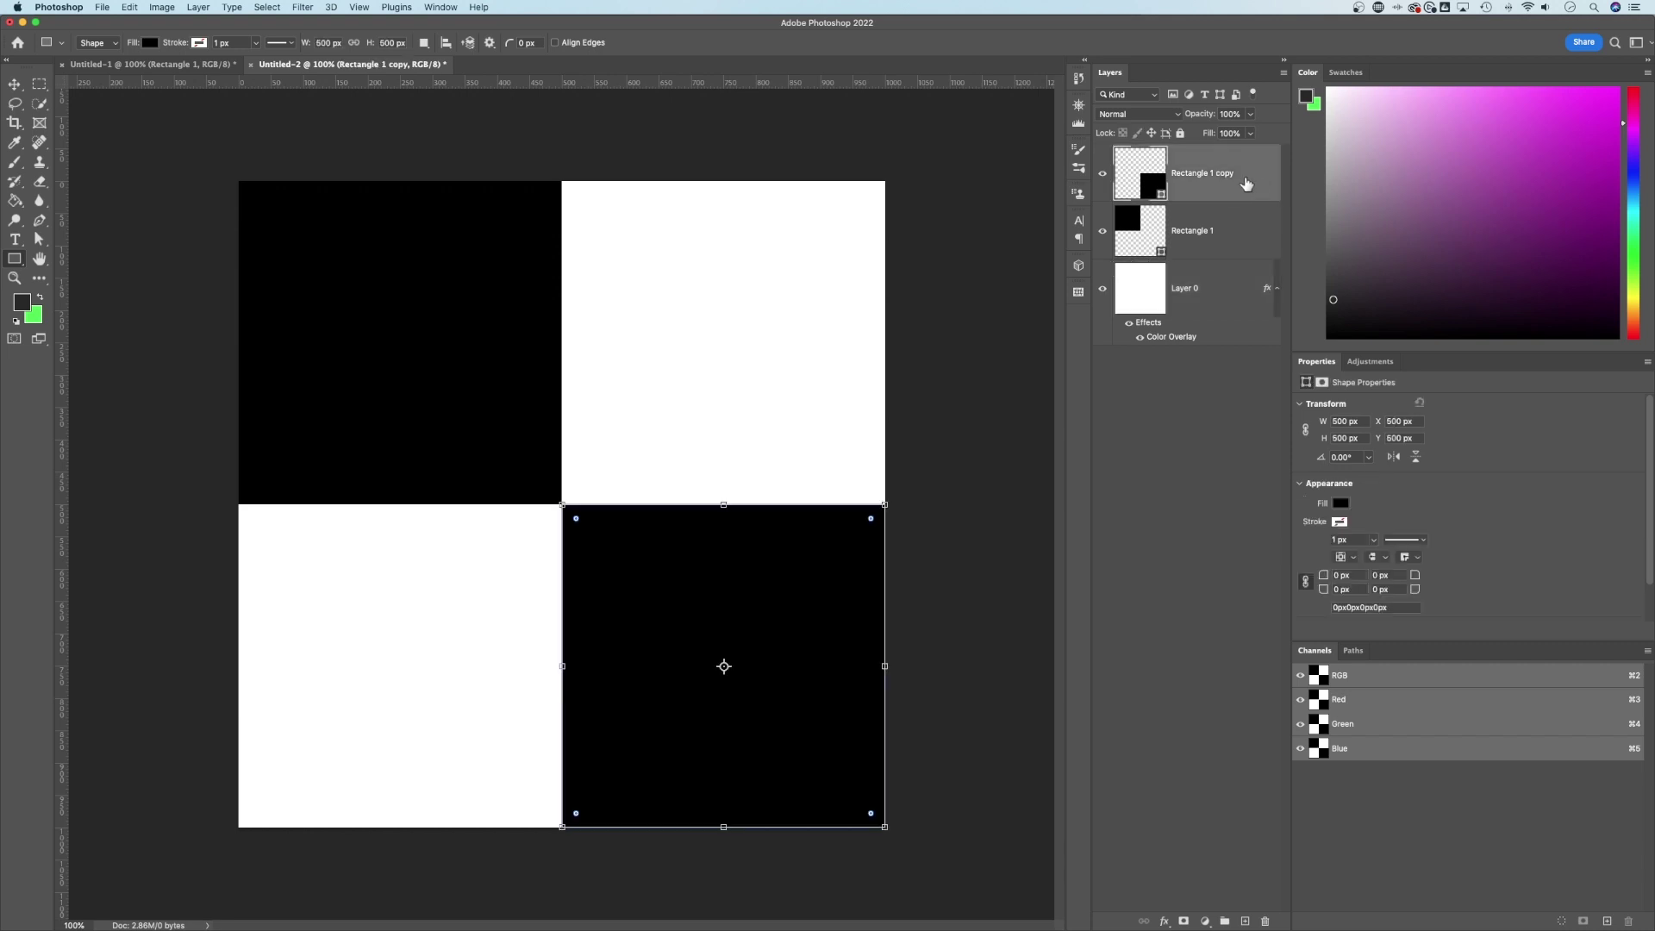
pyautogui.doubleClick(1158, 184)
pyautogui.click(1193, 305)
pyautogui.click(1207, 283)
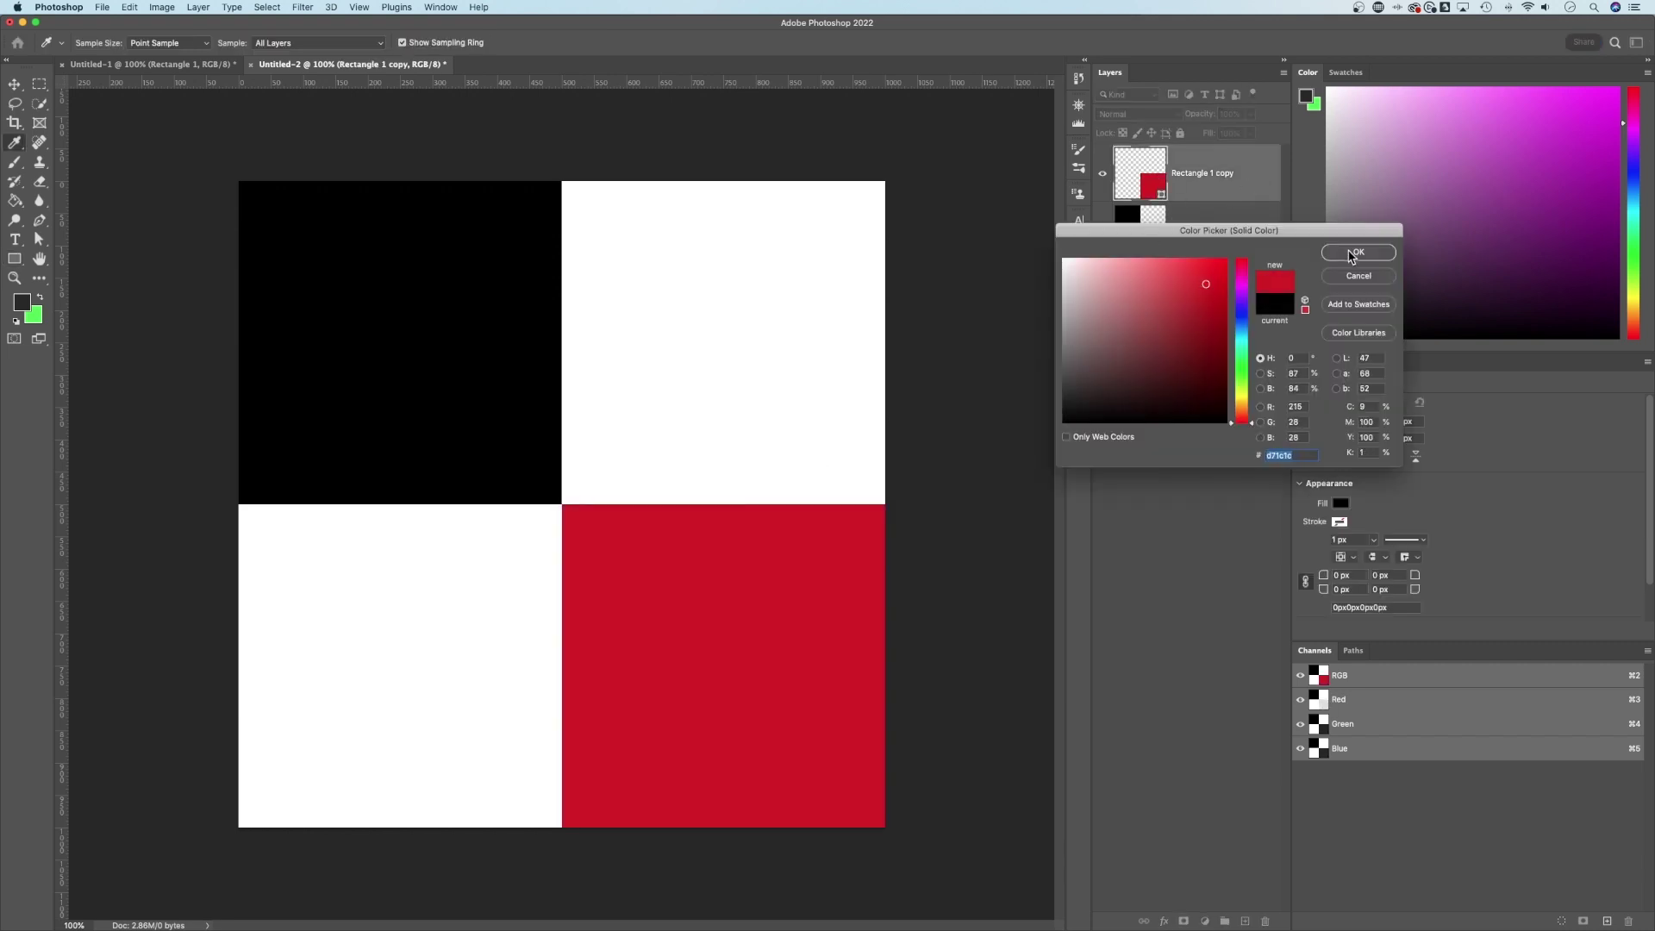
# Step: Fill the top-left square (Rectangle 1) with bright green, then return to Untitled-1
pyautogui.click(1358, 252)
pyautogui.doubleClick(1152, 185)
pyautogui.click(1237, 374)
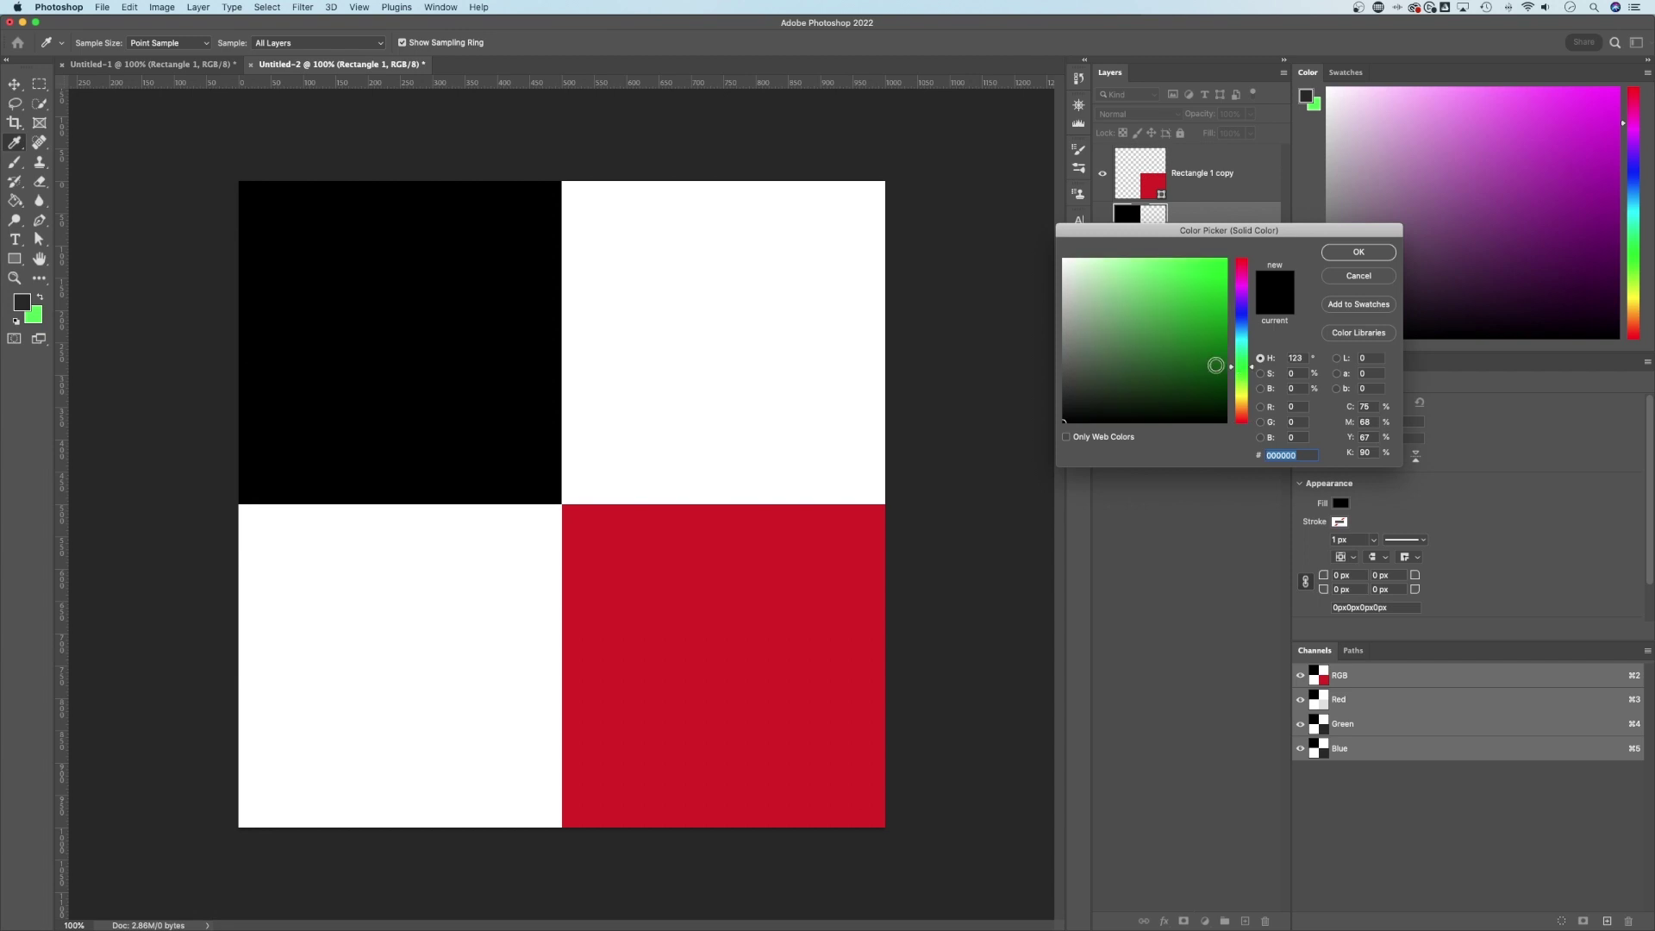
pyautogui.click(1189, 263)
pyautogui.click(1359, 252)
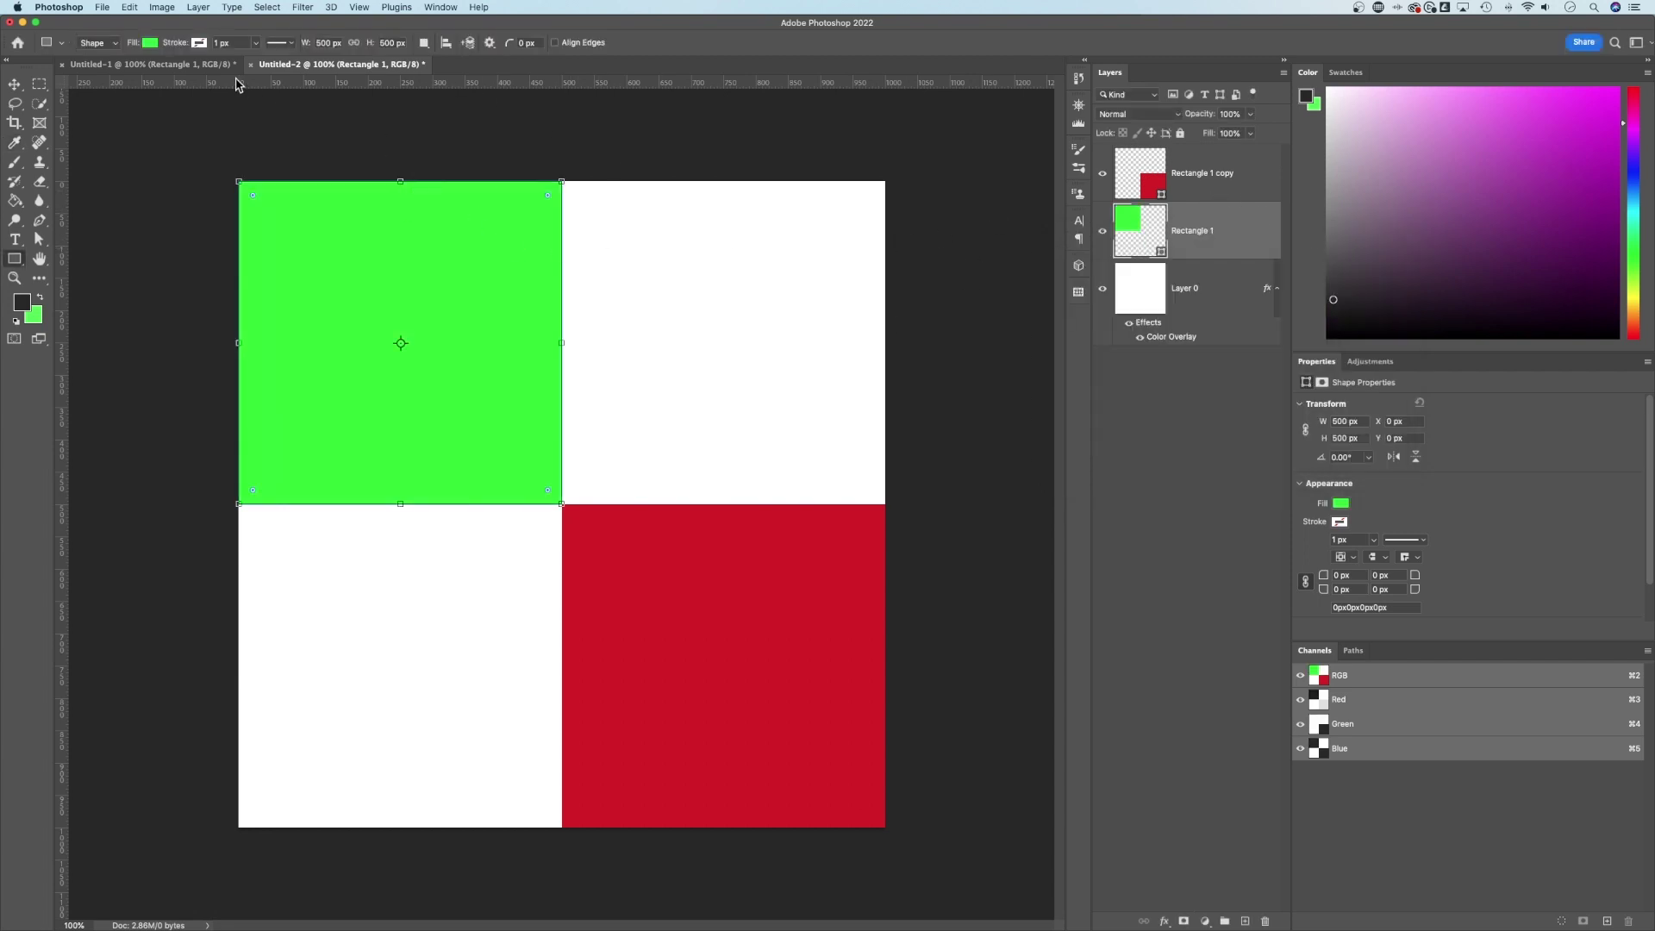
pyautogui.click(200, 64)
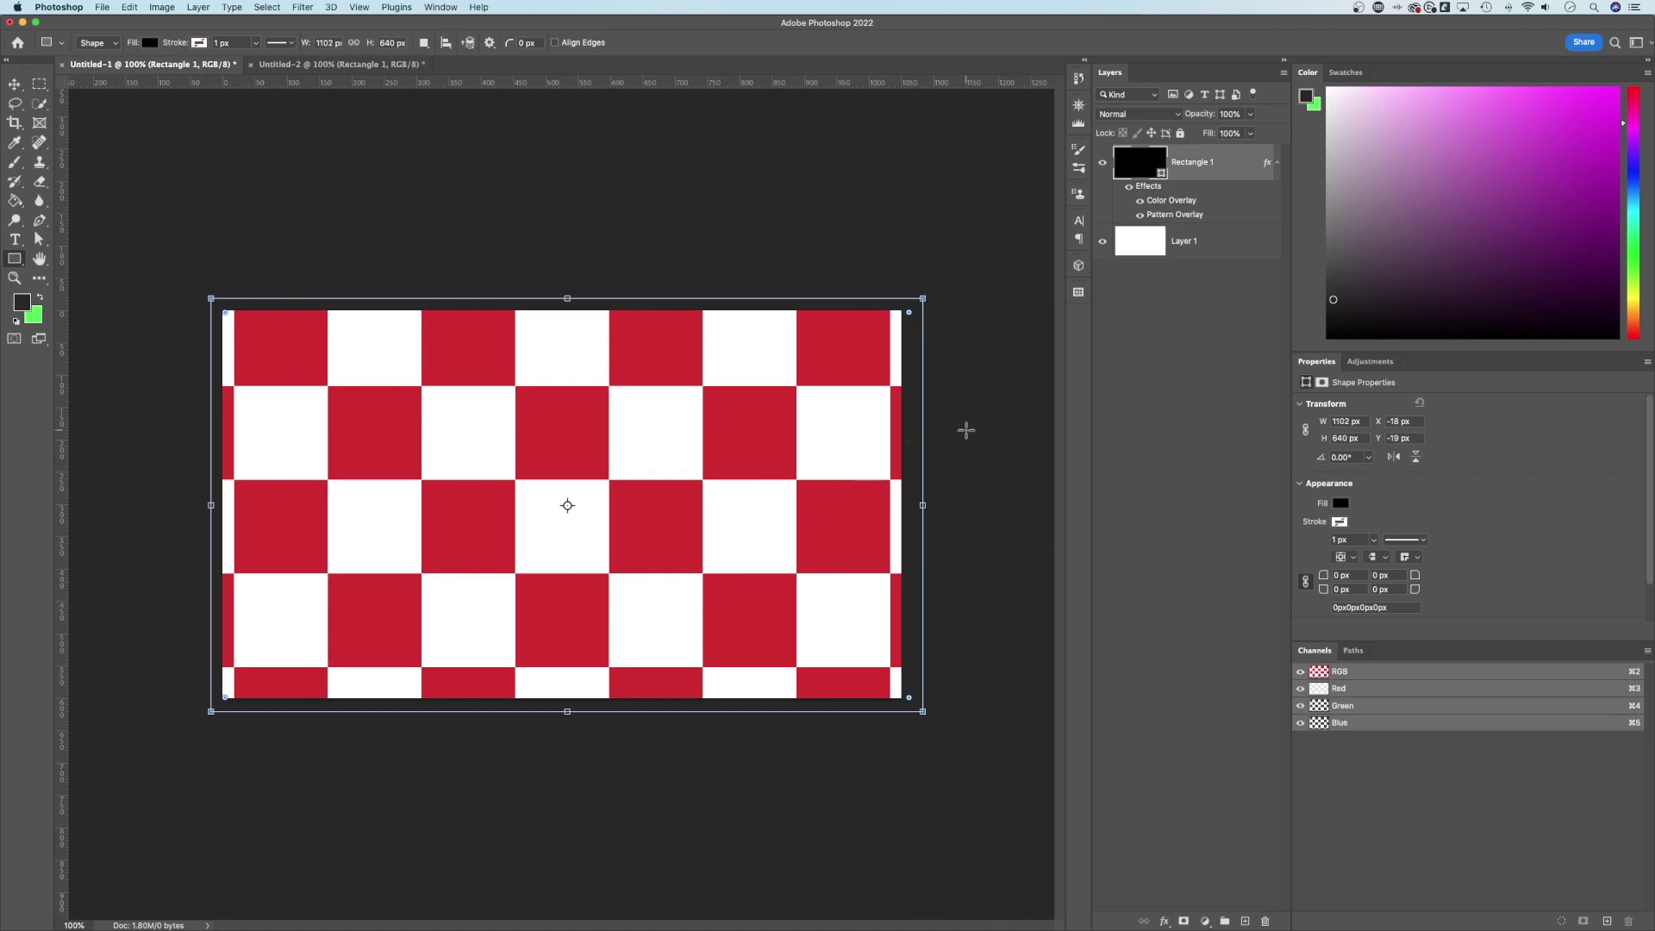
pyautogui.press('v')
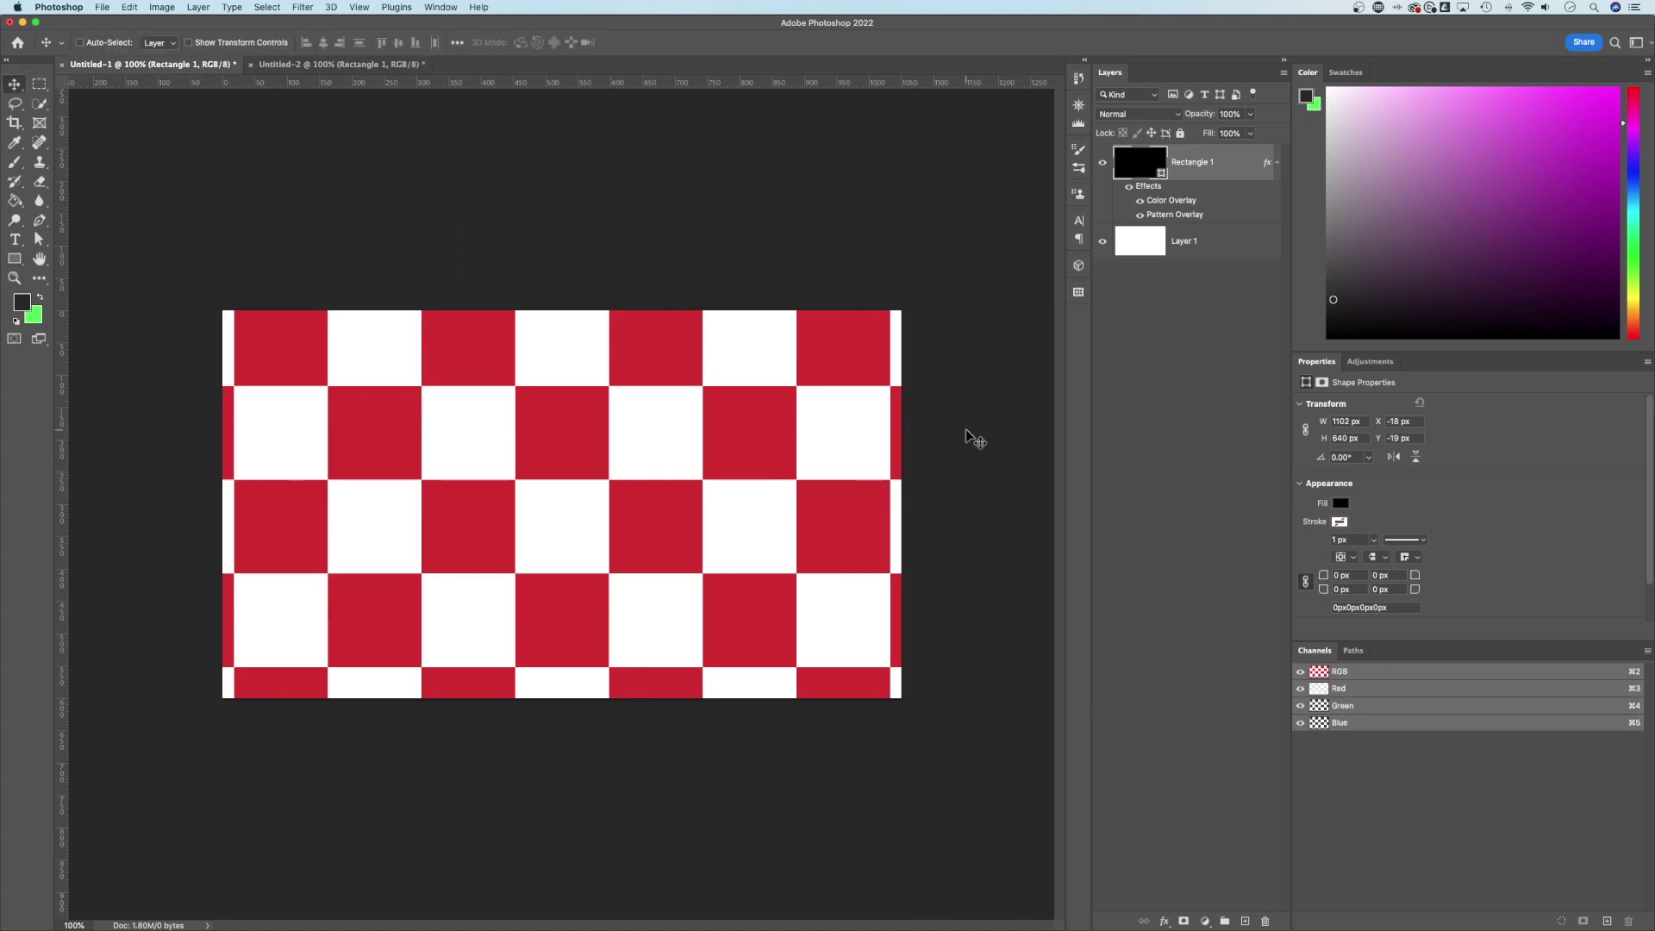